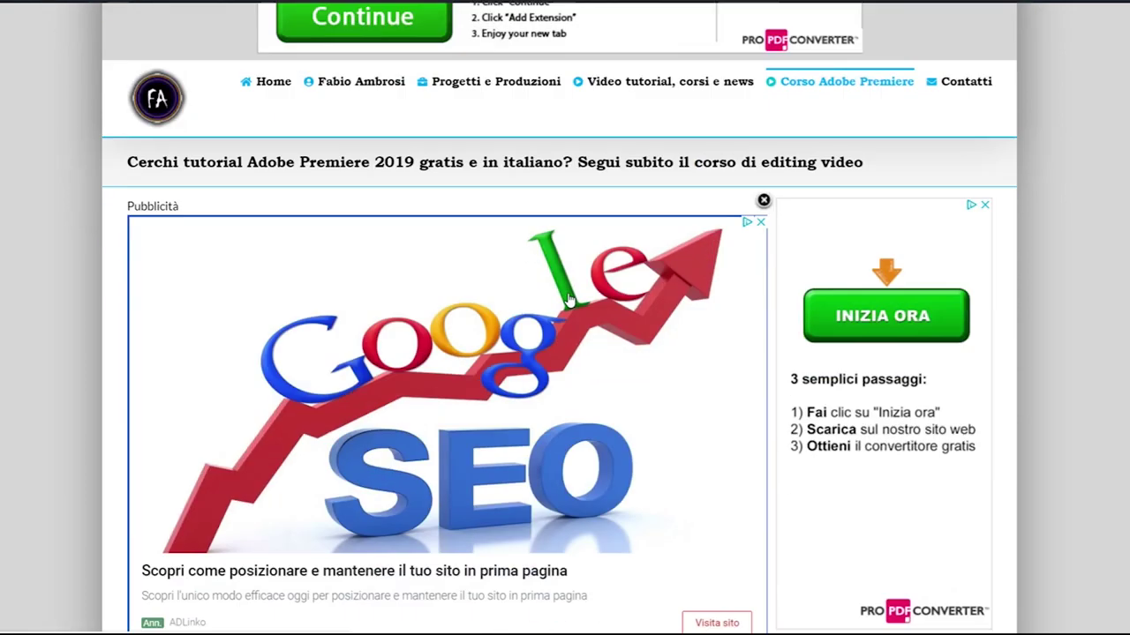
# Step: Scroll down the course page to review the numbered lesson list, then scroll back to lesson 1
pyautogui.scroll(-10, 507, 281)
pyautogui.scroll(-10, 503, 280)
pyautogui.scroll(-10, 502, 280)
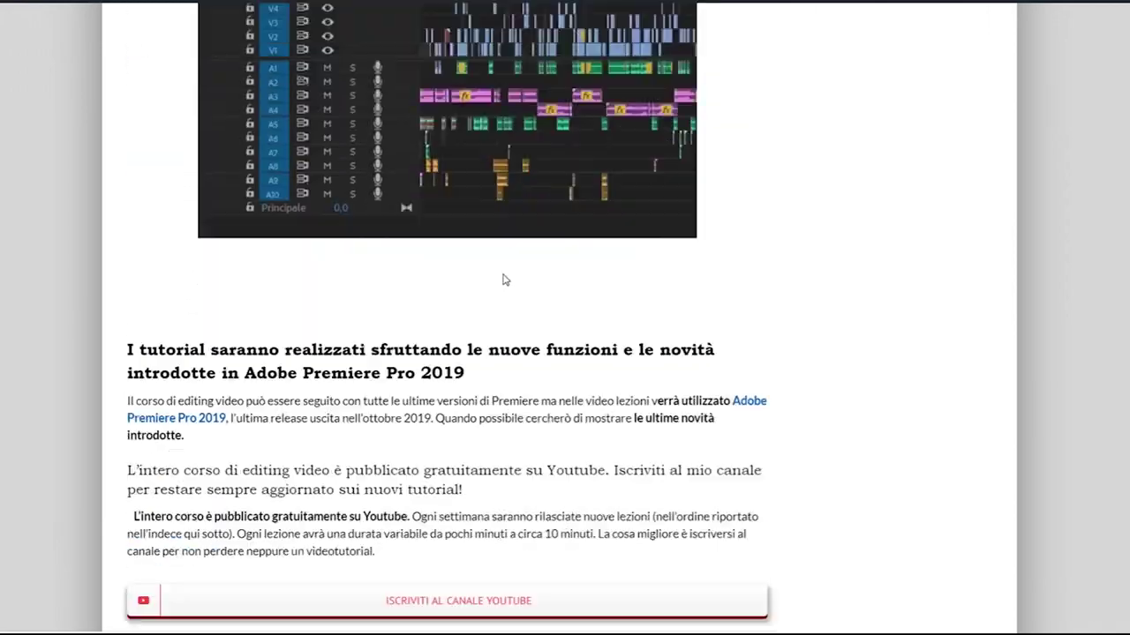
pyautogui.scroll(-10, 499, 283)
pyautogui.scroll(-5, 497, 285)
pyautogui.scroll(-5, 442, 285)
pyautogui.scroll(-5, 449, 292)
pyautogui.scroll(-5, 461, 285)
pyautogui.scroll(5, 459, 285)
pyautogui.scroll(5, 452, 285)
pyautogui.scroll(-5, 448, 285)
pyautogui.scroll(-3, 389, 279)
pyautogui.scroll(1, 390, 279)
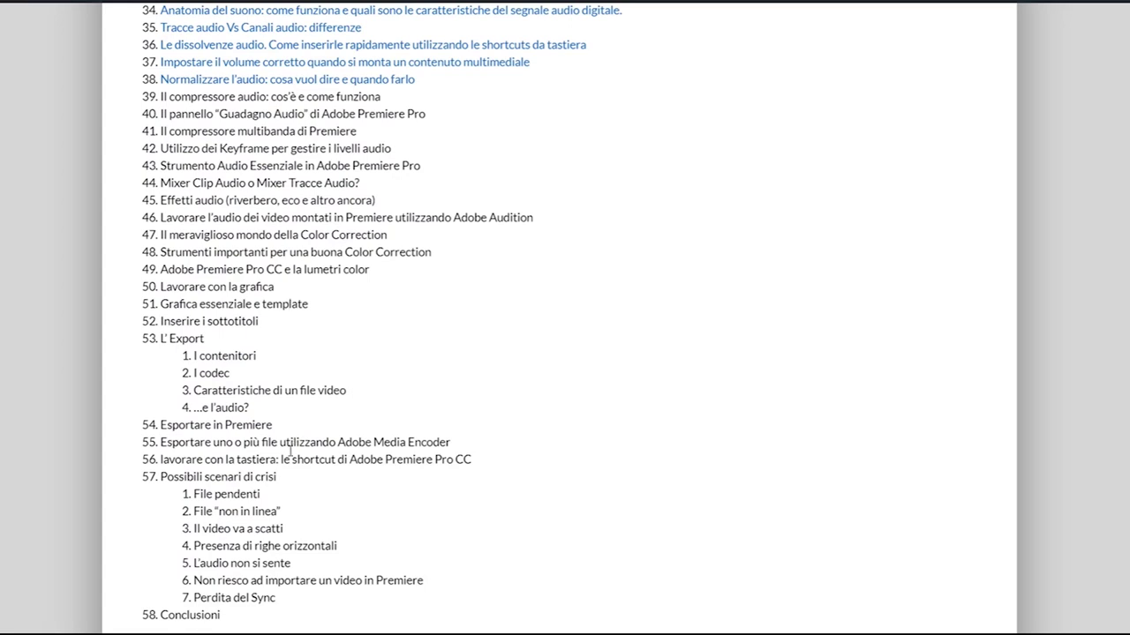
pyautogui.scroll(-1, 243, 540)
pyautogui.scroll(2, 240, 530)
pyautogui.scroll(1, 240, 530)
pyautogui.scroll(3, 240, 528)
pyautogui.scroll(2, 240, 528)
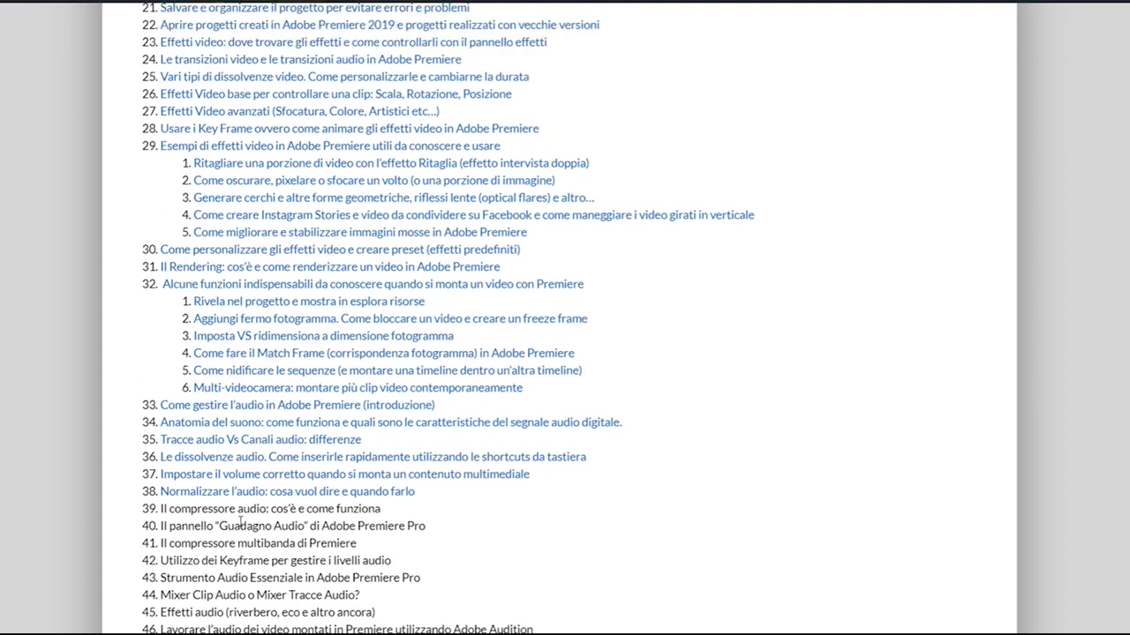
pyautogui.scroll(3, 241, 526)
pyautogui.scroll(2, 240, 525)
pyautogui.scroll(2, 240, 526)
pyautogui.scroll(3, 239, 526)
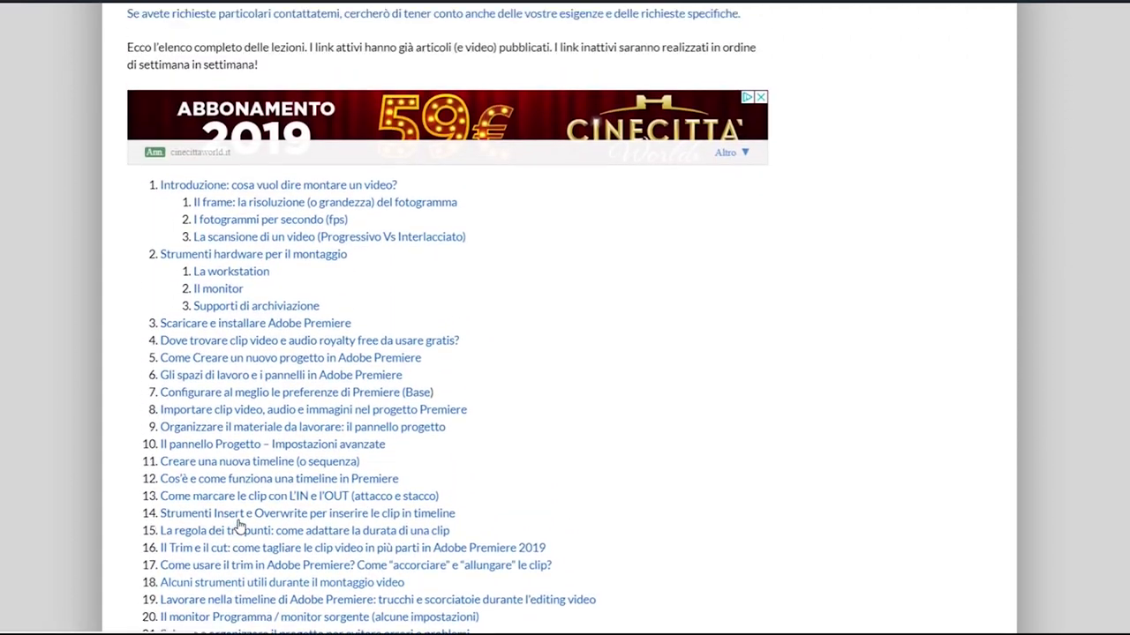
pyautogui.scroll(1, 239, 527)
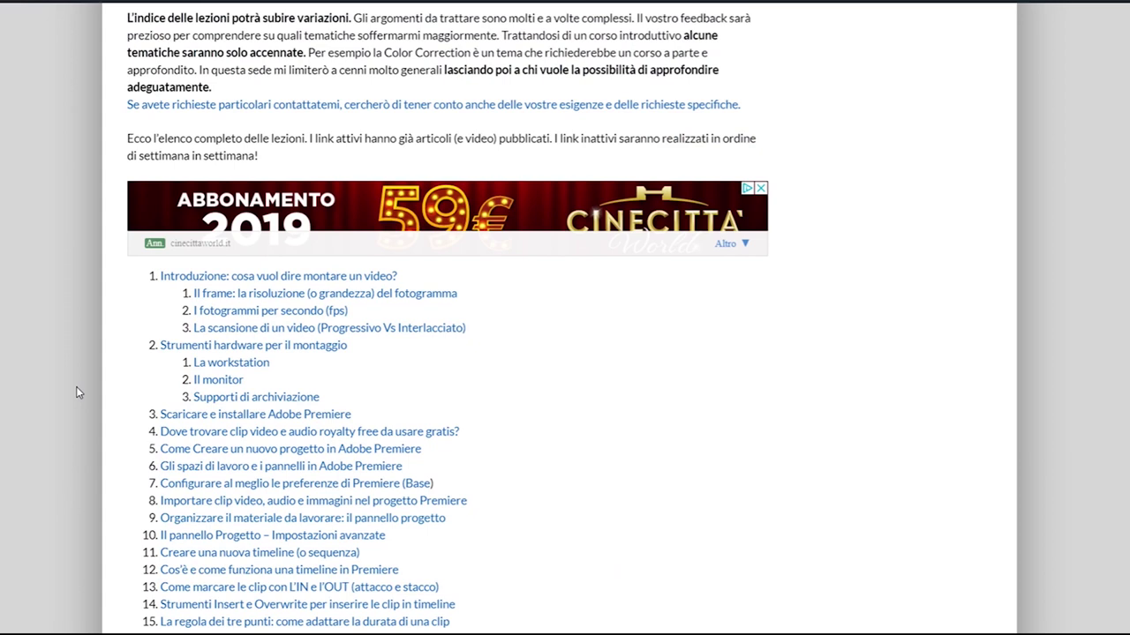
pyautogui.scroll(-2, 76, 387)
pyautogui.scroll(-1, 76, 388)
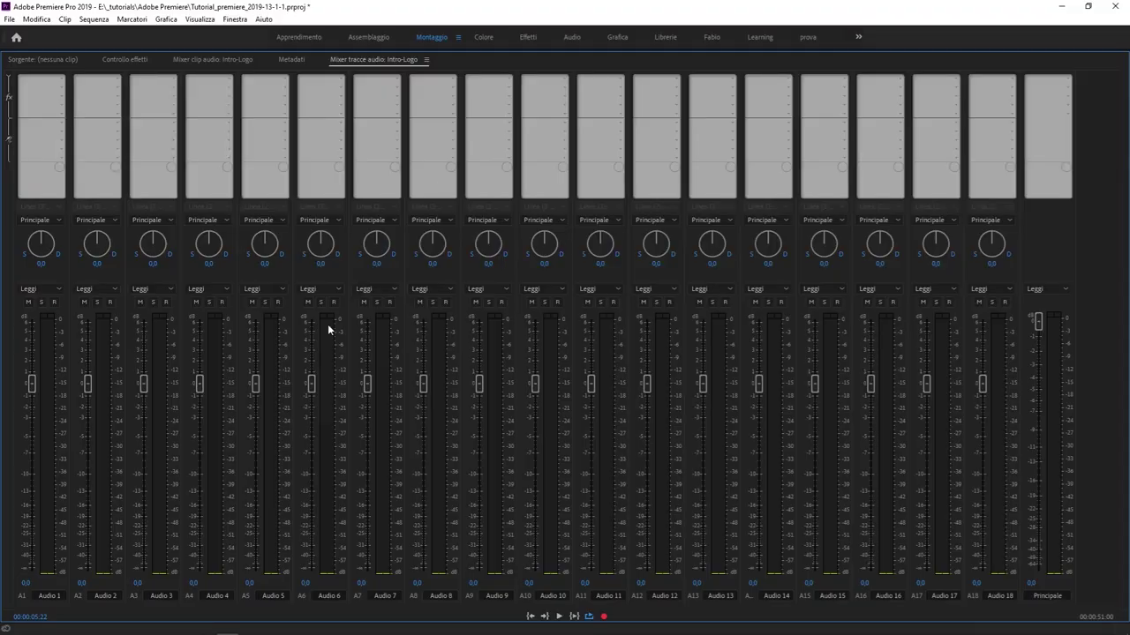
# Step: Restore the multi-panel layout with a taller mixer, then bring up the Italian Wikipedia 'Mixer (consolle)' article
pyautogui.press('`')
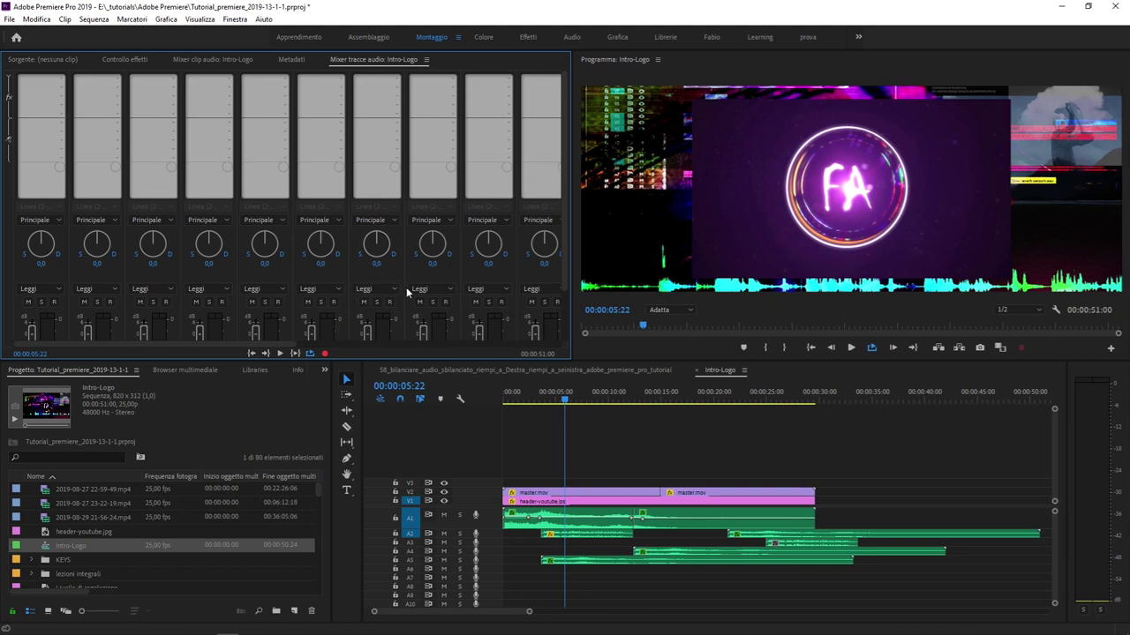
pyautogui.moveTo(392, 359); pyautogui.dragTo(383, 512)
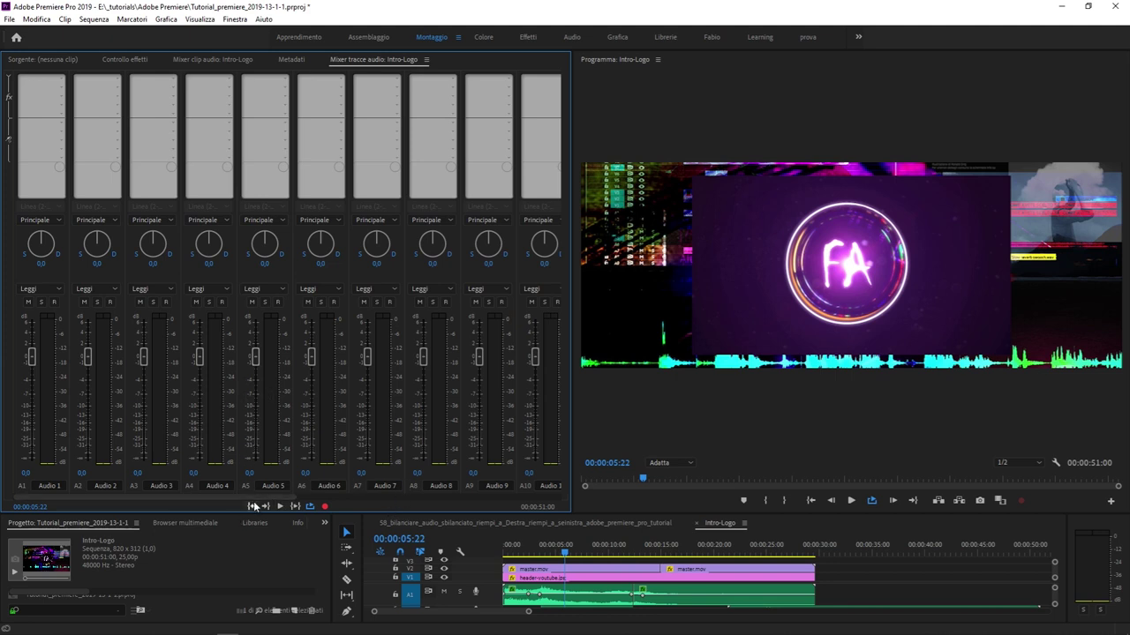
pyautogui.moveTo(225, 626)
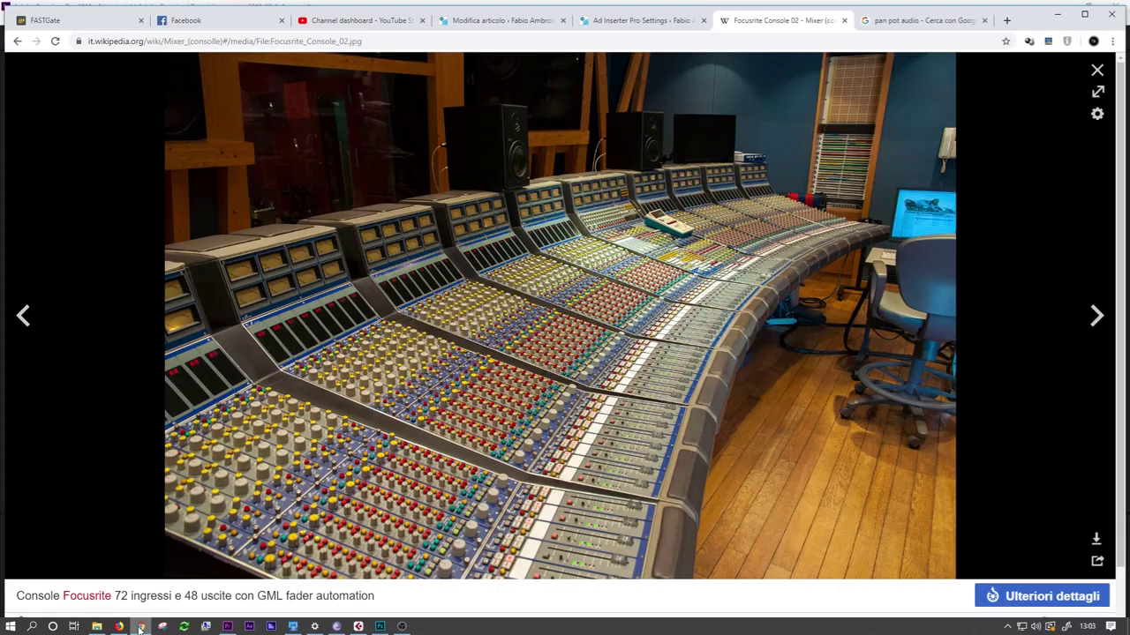
pyautogui.click(140, 627)
pyautogui.press('Escape')
pyautogui.scroll(15, 317, 106)
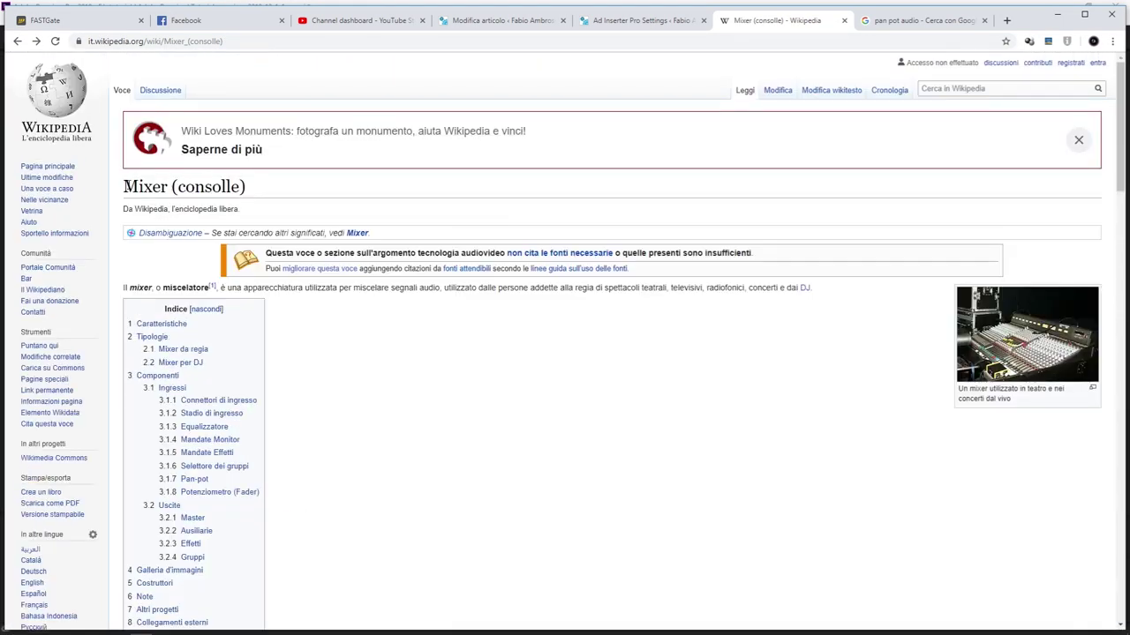
pyautogui.moveTo(124, 180); pyautogui.dragTo(268, 181)
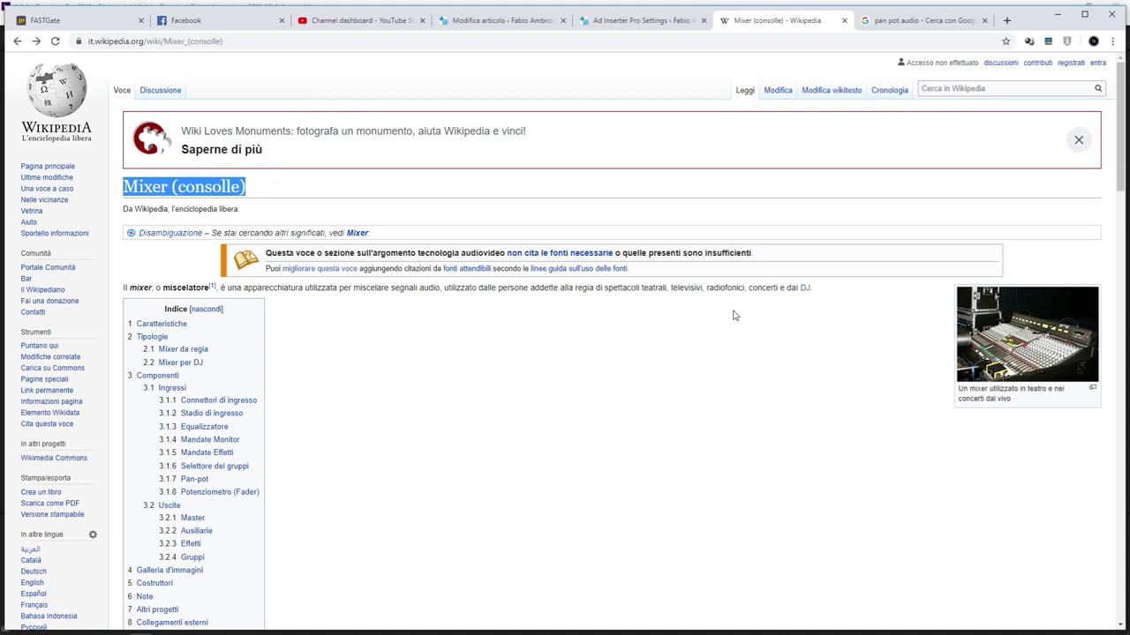
pyautogui.scroll(-5, 726, 315)
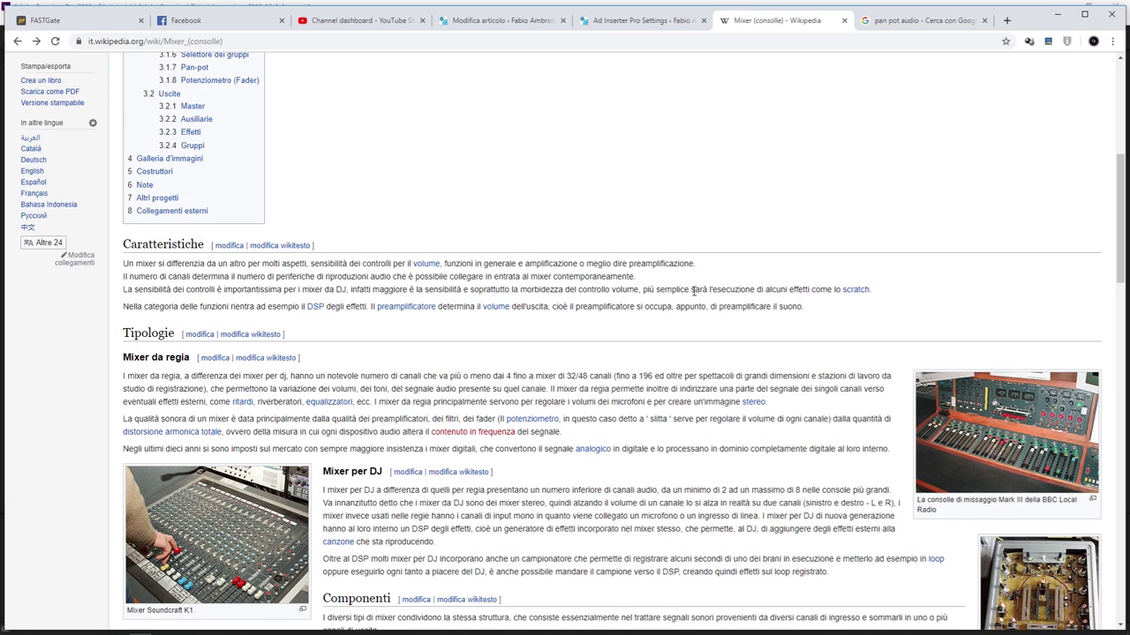
pyautogui.scroll(6, 706, 291)
pyautogui.click(1024, 278)
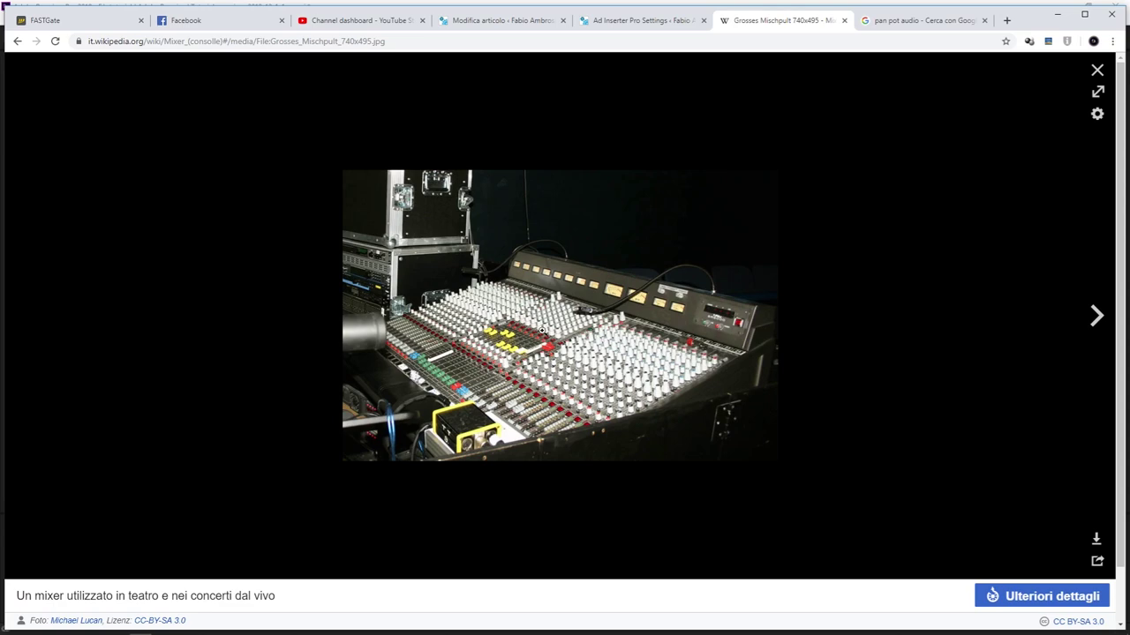
pyautogui.press('Escape')
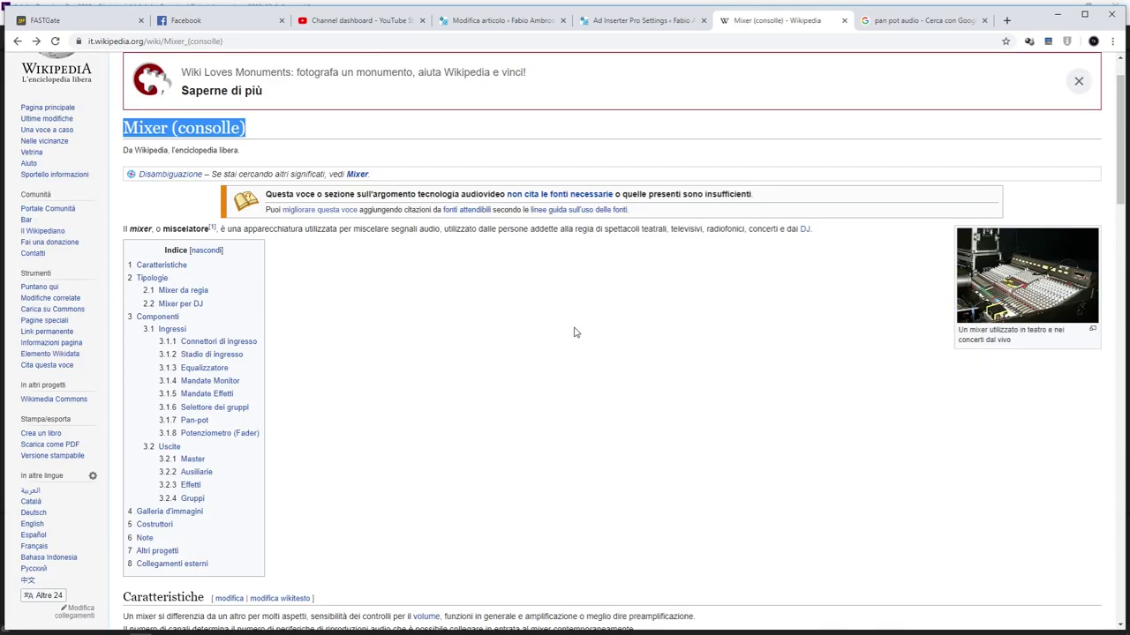
pyautogui.scroll(-5, 662, 331)
pyautogui.scroll(-1, 509, 309)
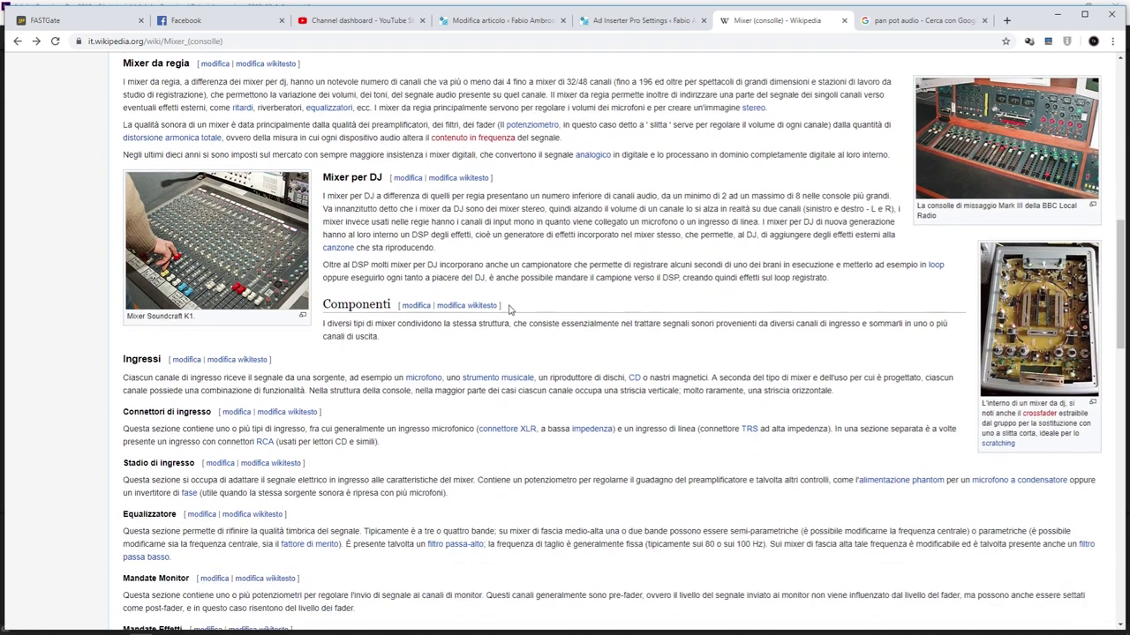
pyautogui.scroll(-3, 510, 308)
pyautogui.scroll(-5, 517, 304)
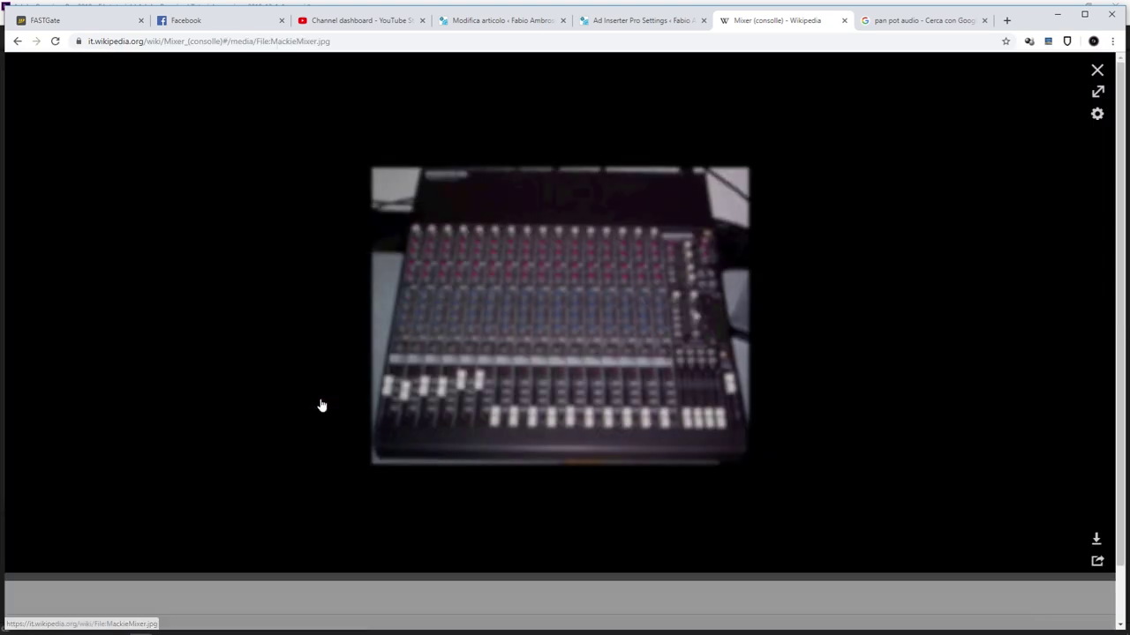
pyautogui.click(319, 402)
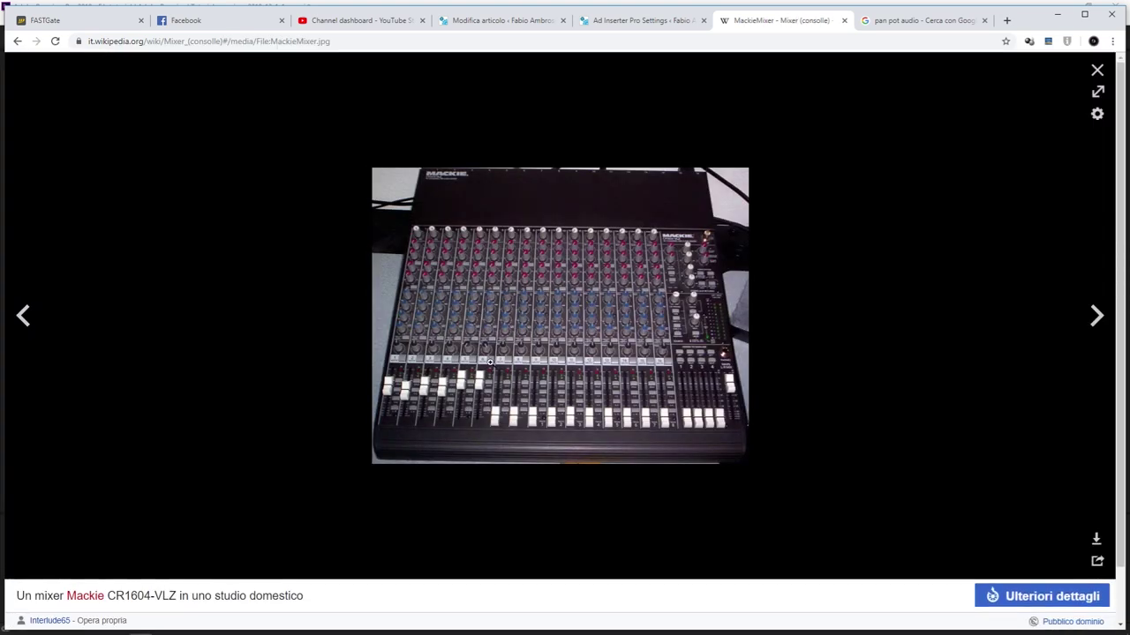
pyautogui.press('Escape')
pyautogui.click(495, 435)
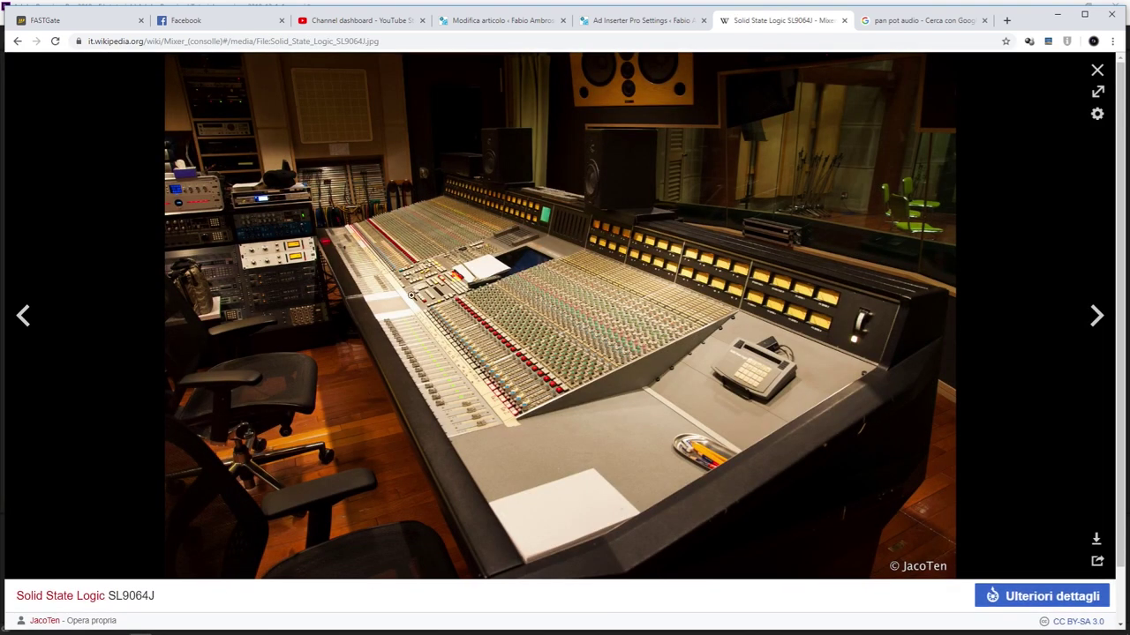
pyautogui.press('Escape')
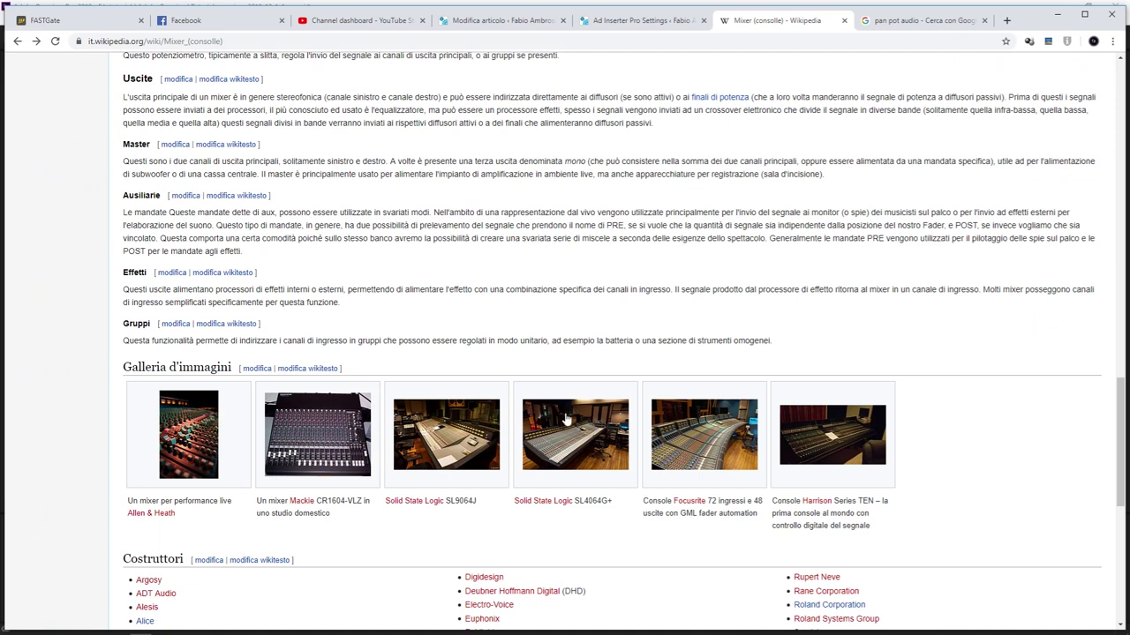
pyautogui.click(720, 432)
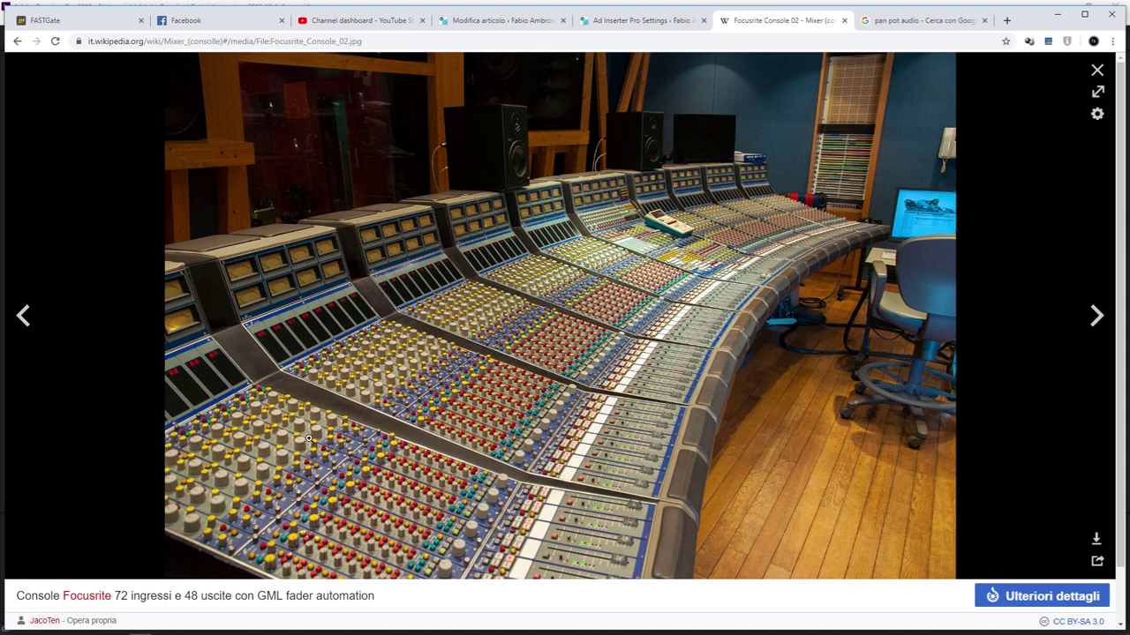
pyautogui.press('Escape')
pyautogui.scroll(-15, 513, 280)
pyautogui.click(335, 429)
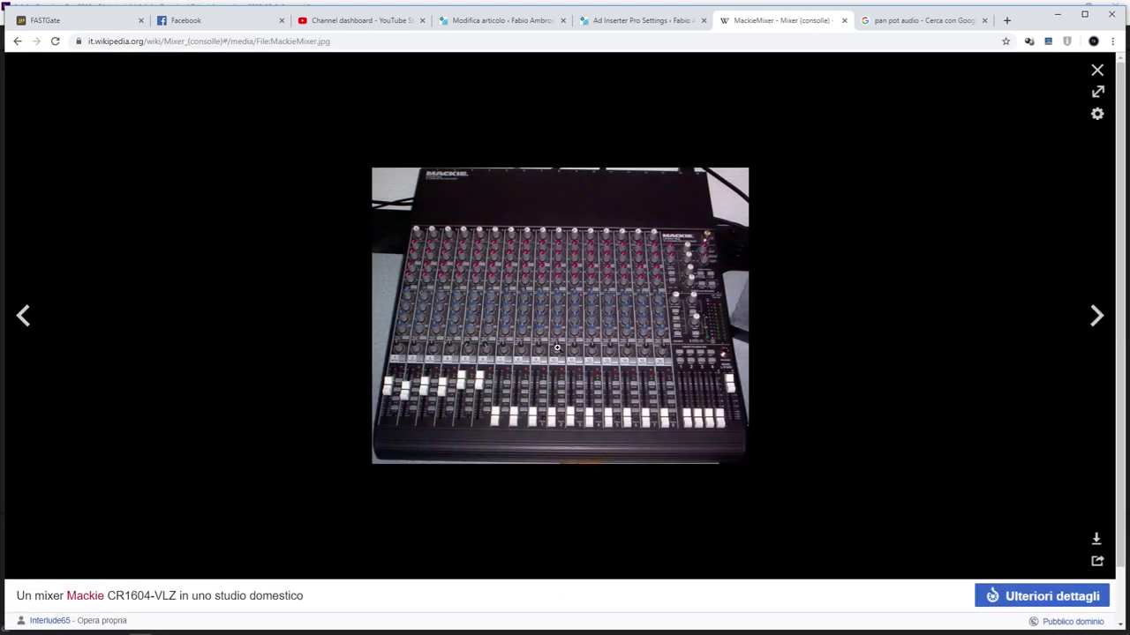
pyautogui.press('Escape')
pyautogui.click(452, 442)
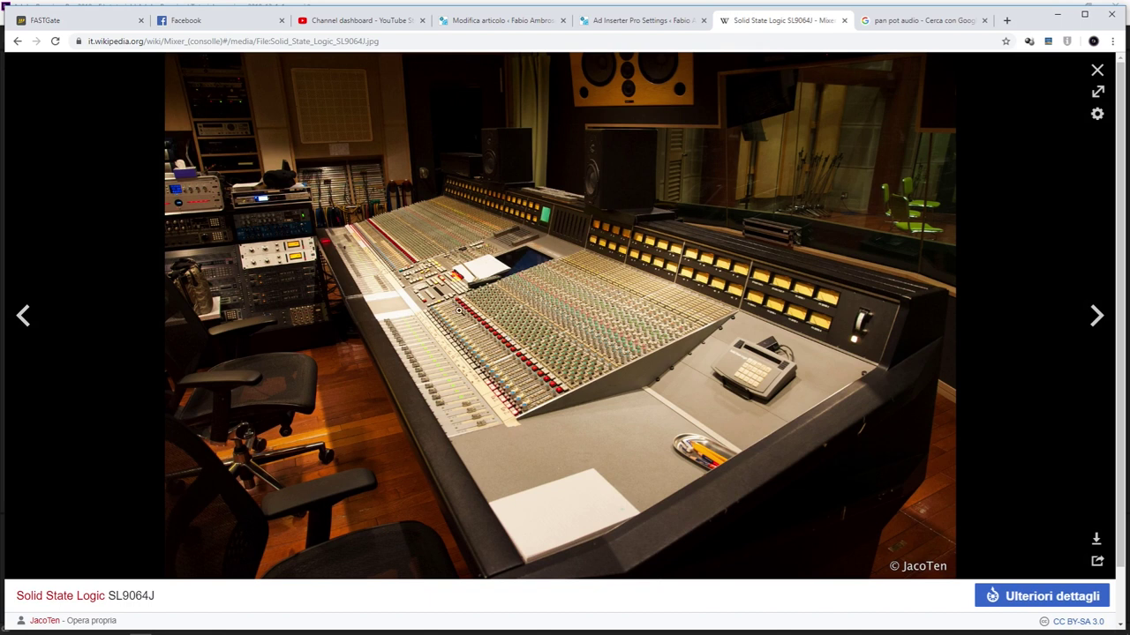
pyautogui.press('Escape')
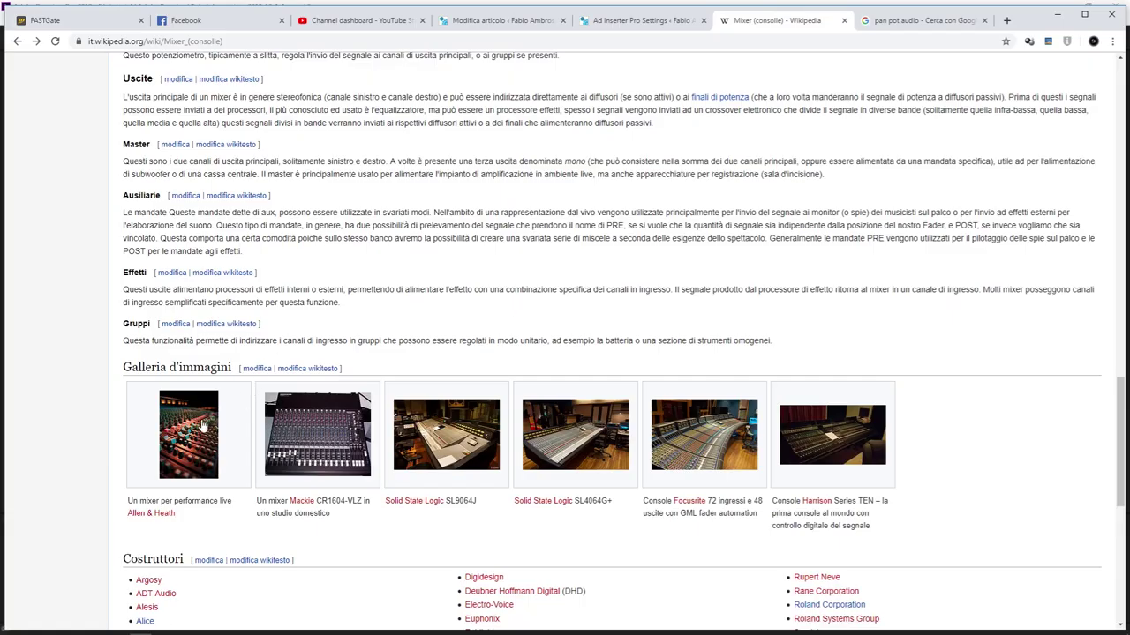
pyautogui.click(170, 429)
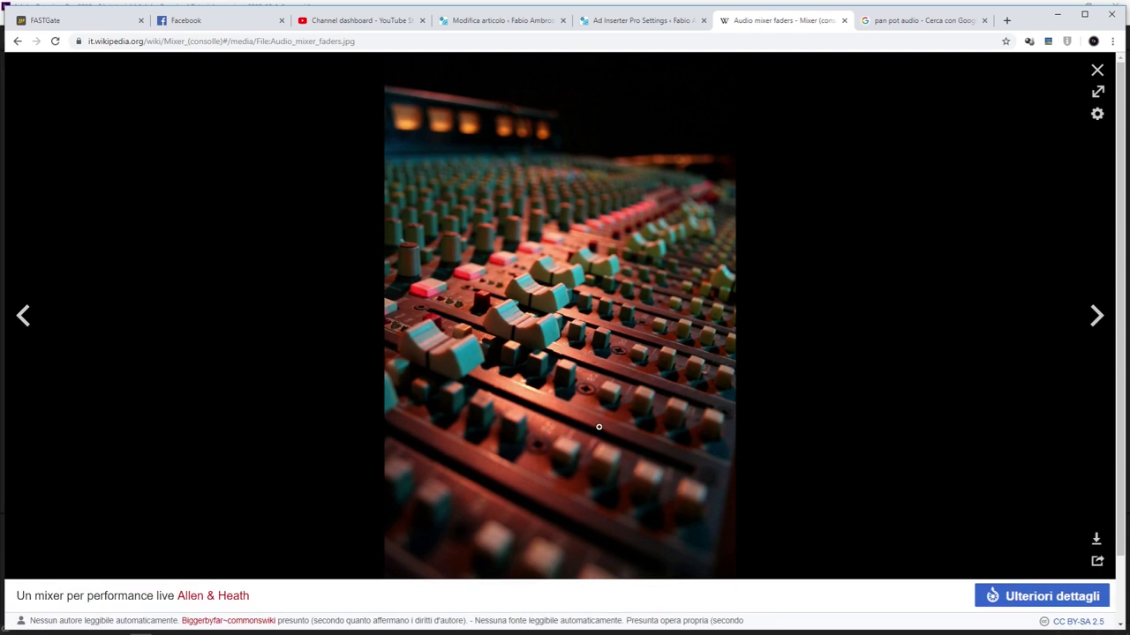
pyautogui.press('Escape')
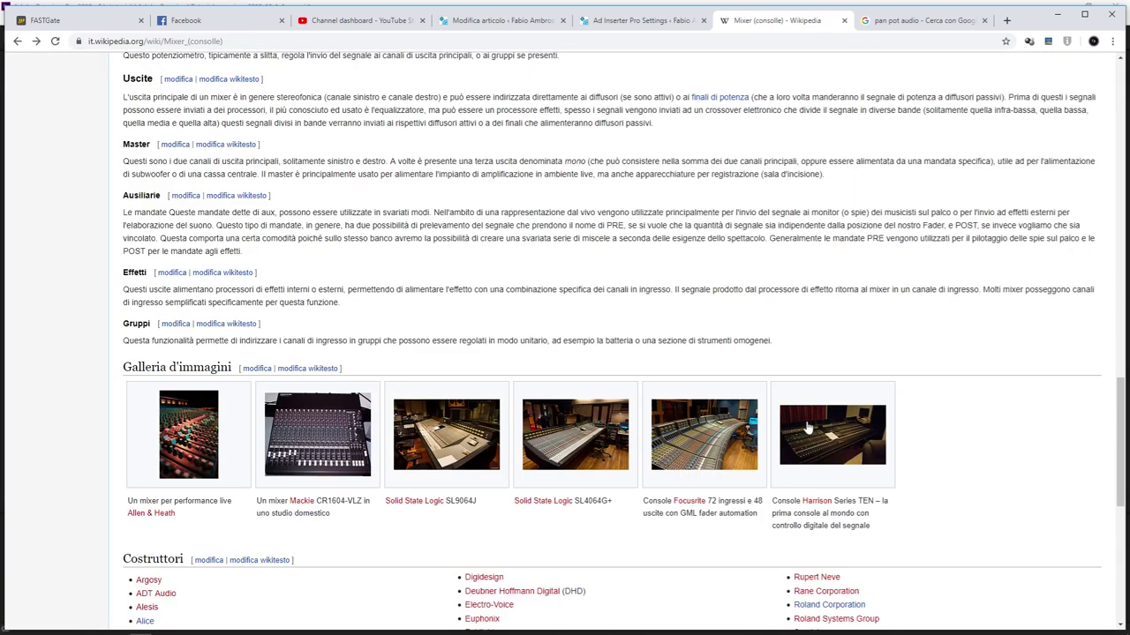
pyautogui.click(806, 429)
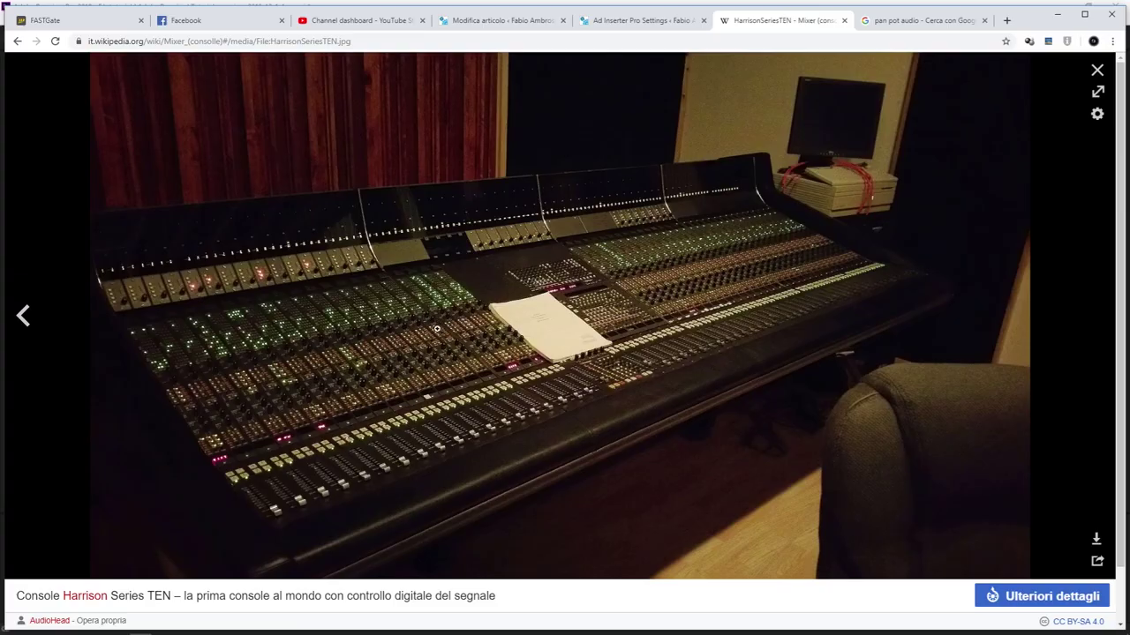
pyautogui.press('Escape')
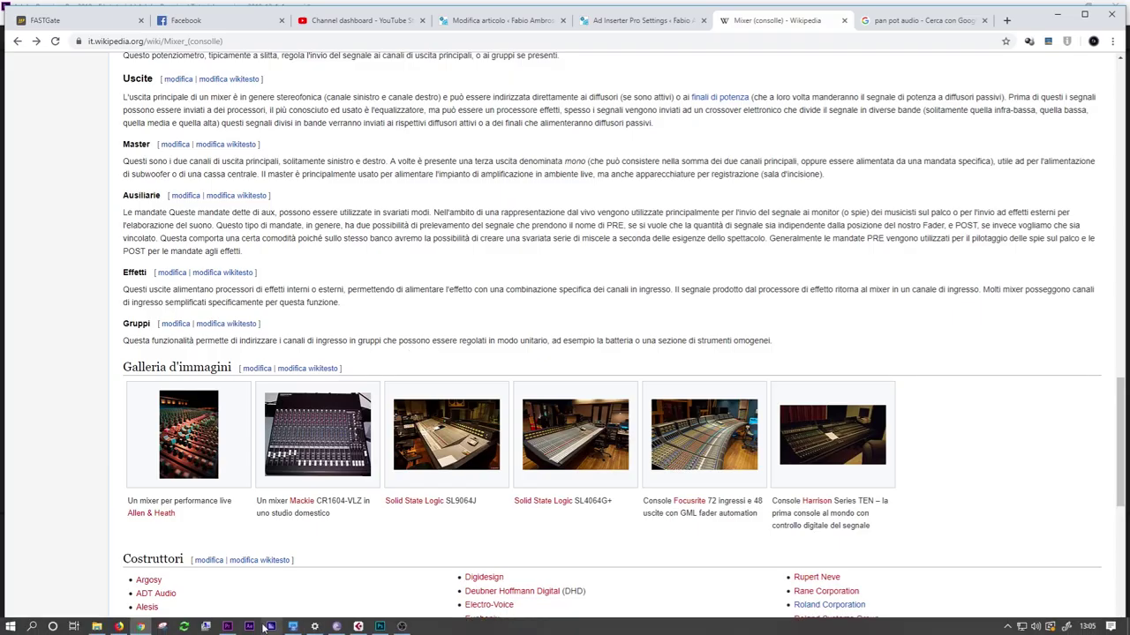
pyautogui.click(228, 626)
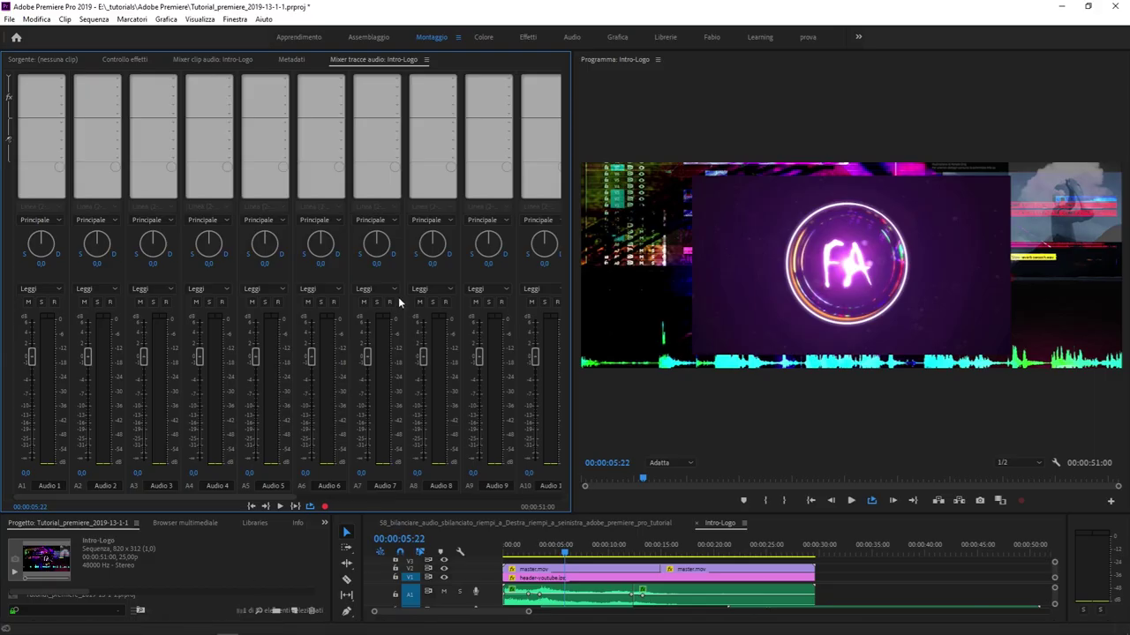
# Step: Maximize the Intro-Logo track mixer, trial Audio 8–11 fader changes, undo them, and restore the layout
pyautogui.press('`')
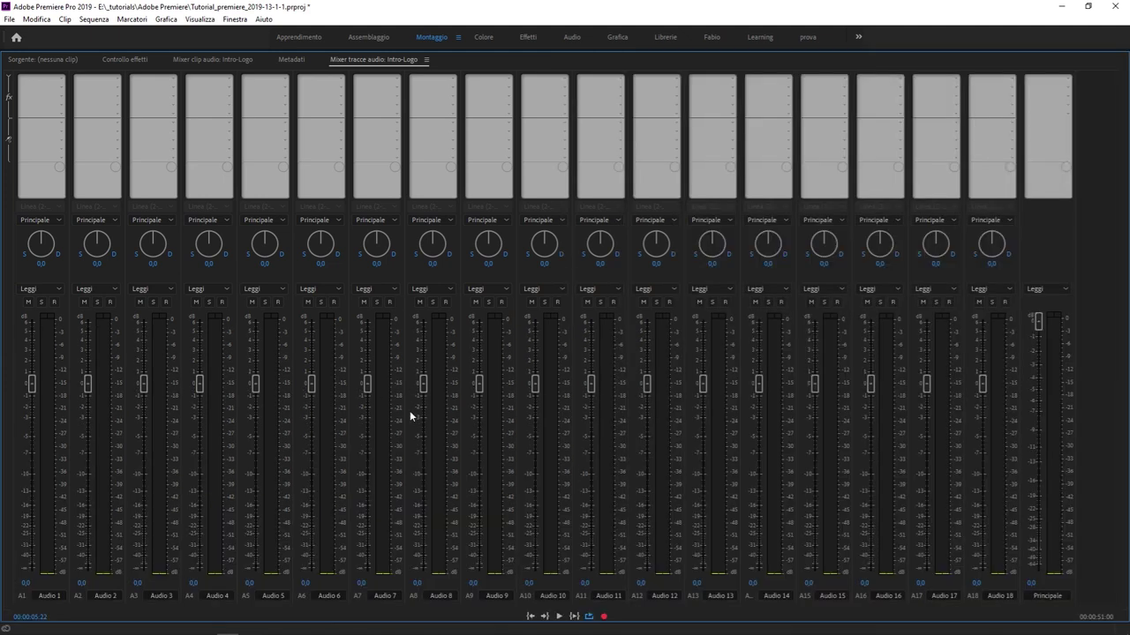
pyautogui.moveTo(423, 385)
pyautogui.mouseDown()
pyautogui.moveTo(422, 436)
pyautogui.moveTo(422, 404)
pyautogui.mouseUp()
pyautogui.moveTo(479, 385); pyautogui.dragTo(473, 422)
pyautogui.moveTo(534, 384); pyautogui.dragTo(534, 352)
pyautogui.moveTo(590, 383)
pyautogui.mouseDown()
pyautogui.moveTo(591, 349)
pyautogui.moveTo(591, 383)
pyautogui.mouseUp()
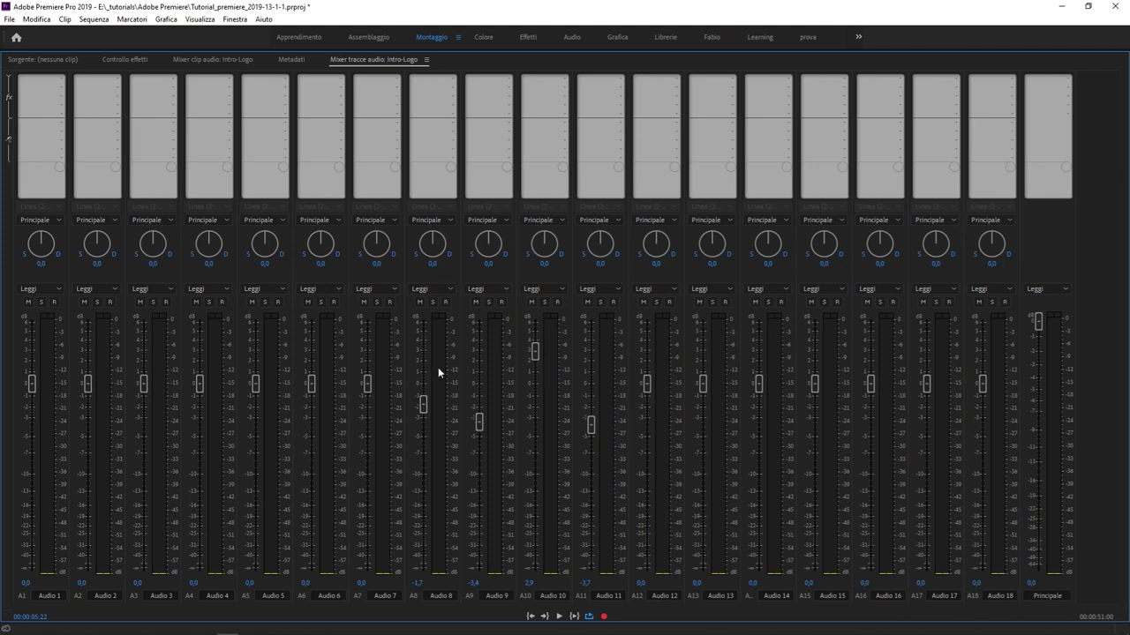
pyautogui.hotkey('ctrl', 'z')
pyautogui.hotkey('ctrl', 'z')
pyautogui.hotkey('ctrl', 'z')
pyautogui.hotkey('ctrl', 'z')
pyautogui.hotkey('ctrl', 'z')
pyautogui.hotkey('ctrl', 'z')
pyautogui.hotkey('ctrl', 'z')
pyautogui.hotkey('ctrl', 'z')
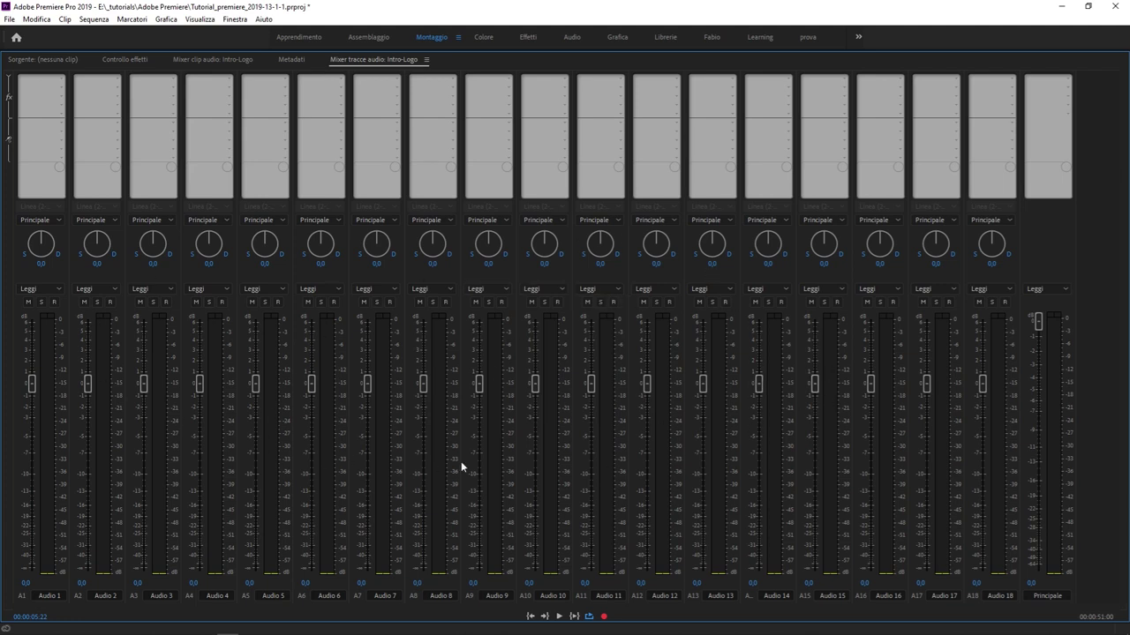
pyautogui.press('`')
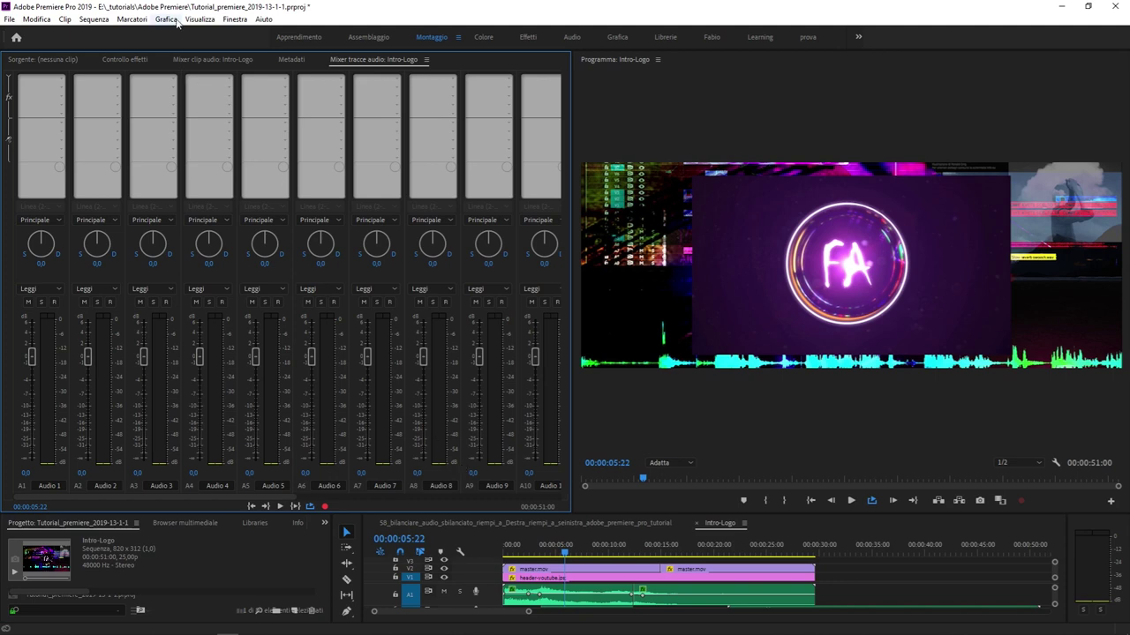
# Step: Show the Intro-Logo Audio Clip Mixer, toggle it full-window and back, then reach Window > Audio Track Mixer
pyautogui.click(211, 61)
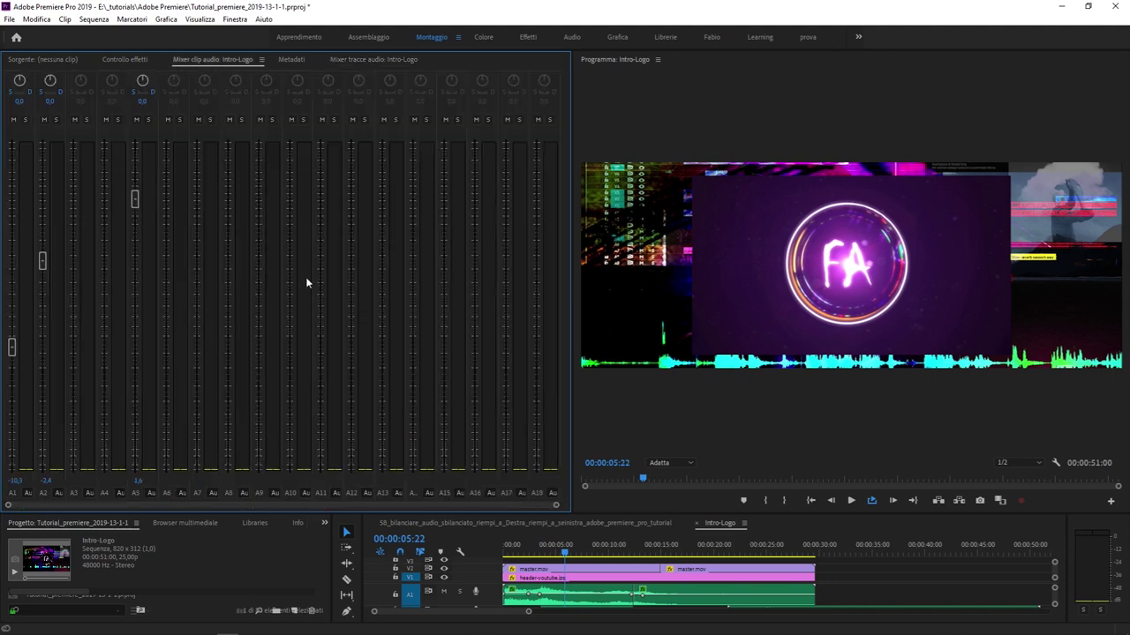
pyautogui.press('`')
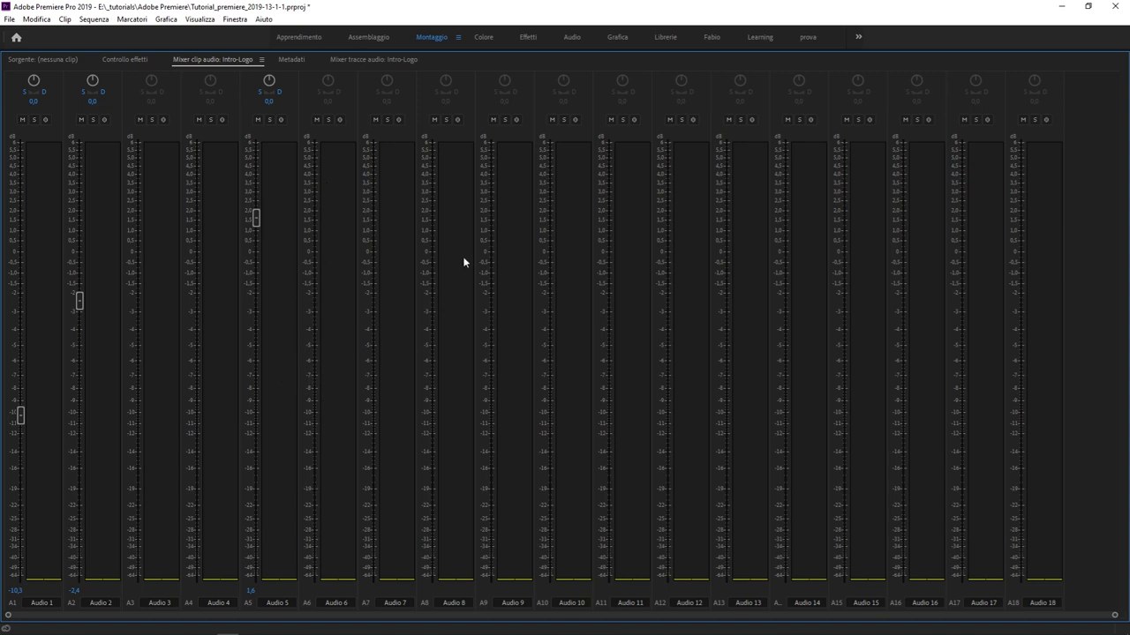
pyautogui.press('`')
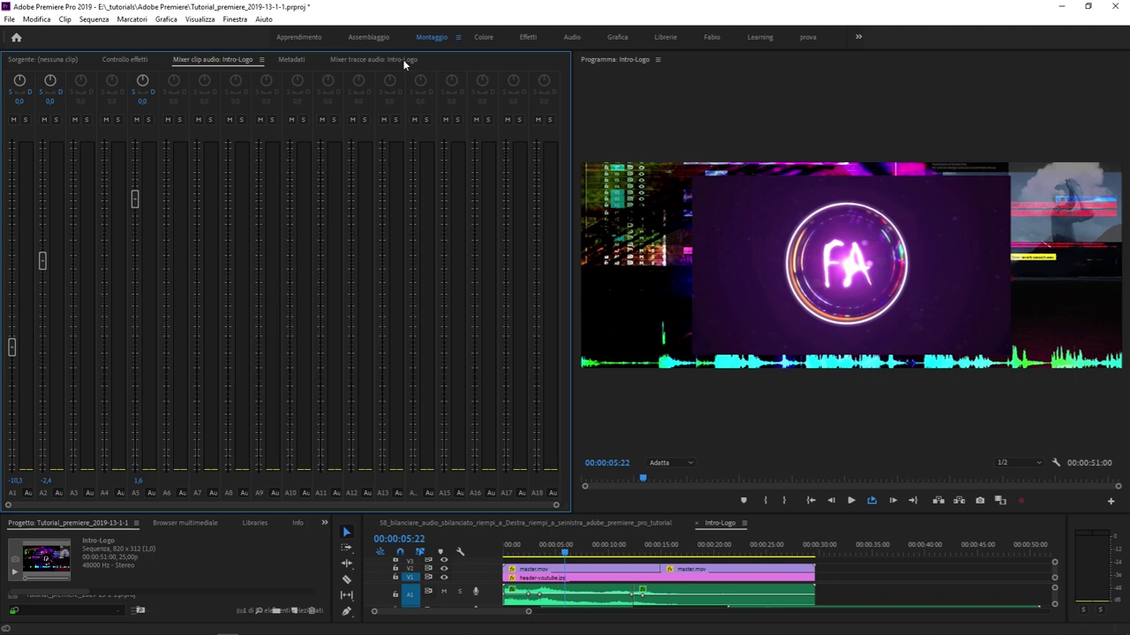
pyautogui.click(239, 22)
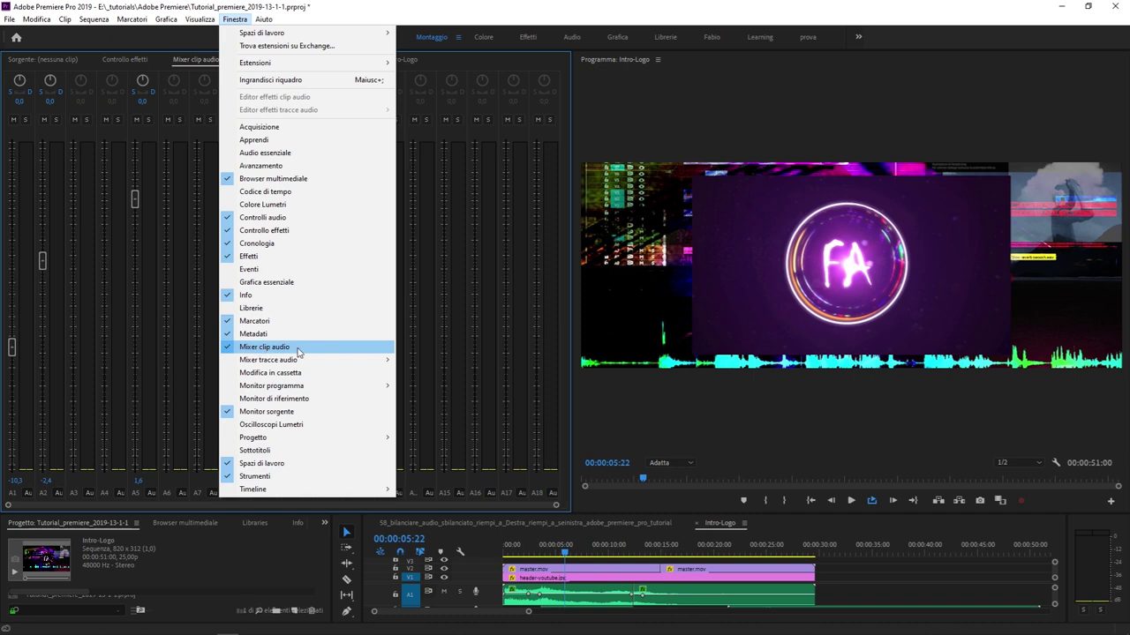
pyautogui.moveTo(301, 360)
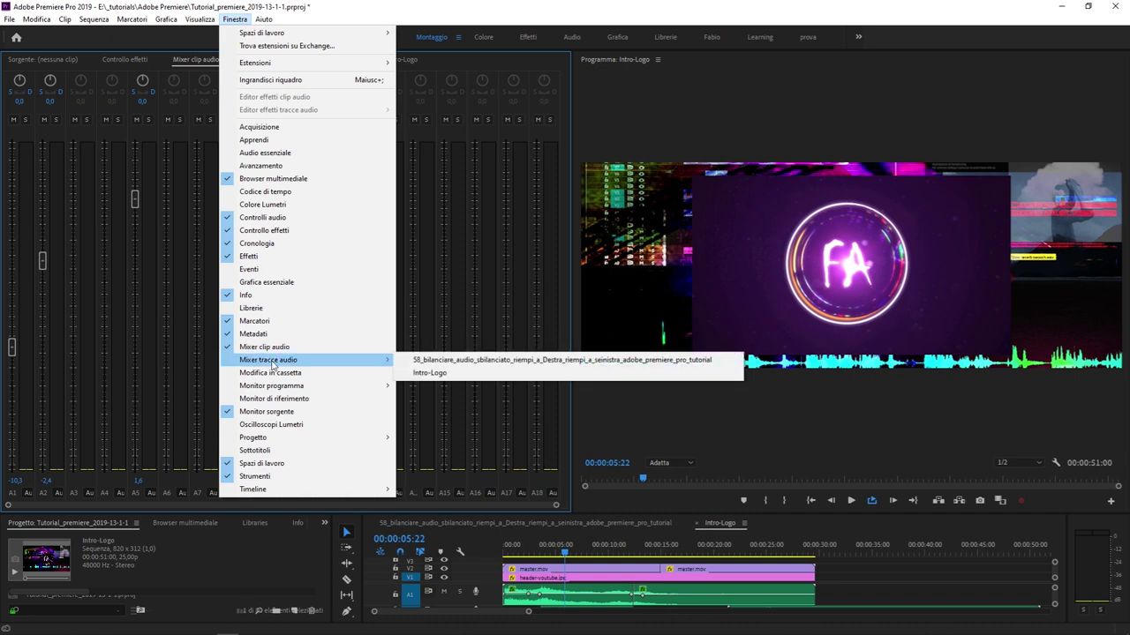
# Step: Open the Intro-Logo Audio Track Mixer and drag the panel divider up to reveal tracks A1–A5
pyautogui.click(461, 374)
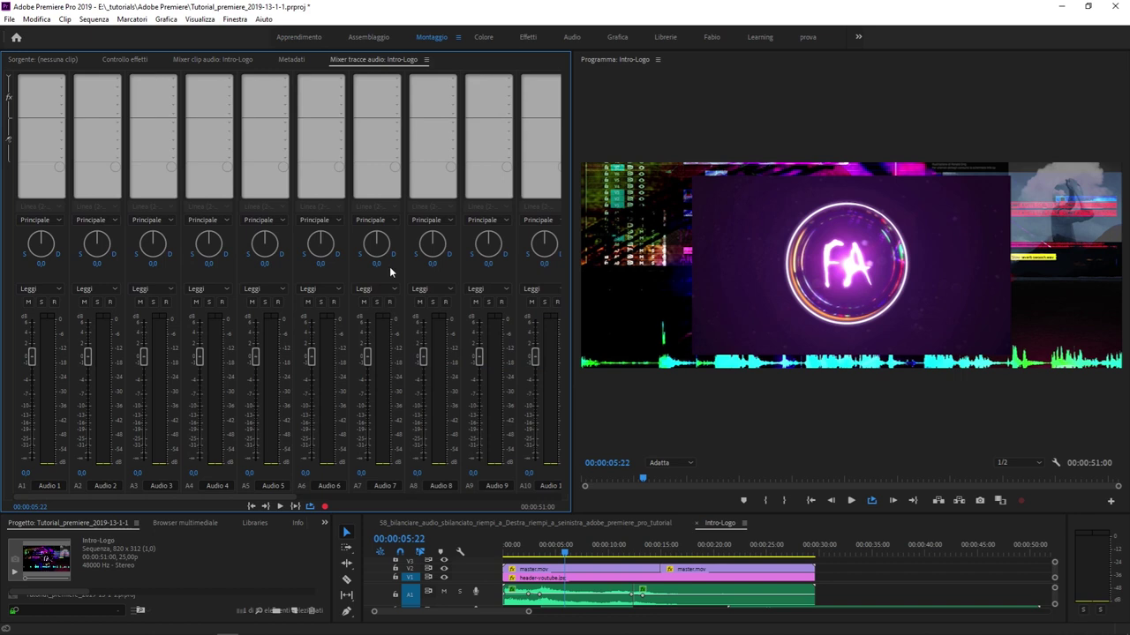
pyautogui.press('`')
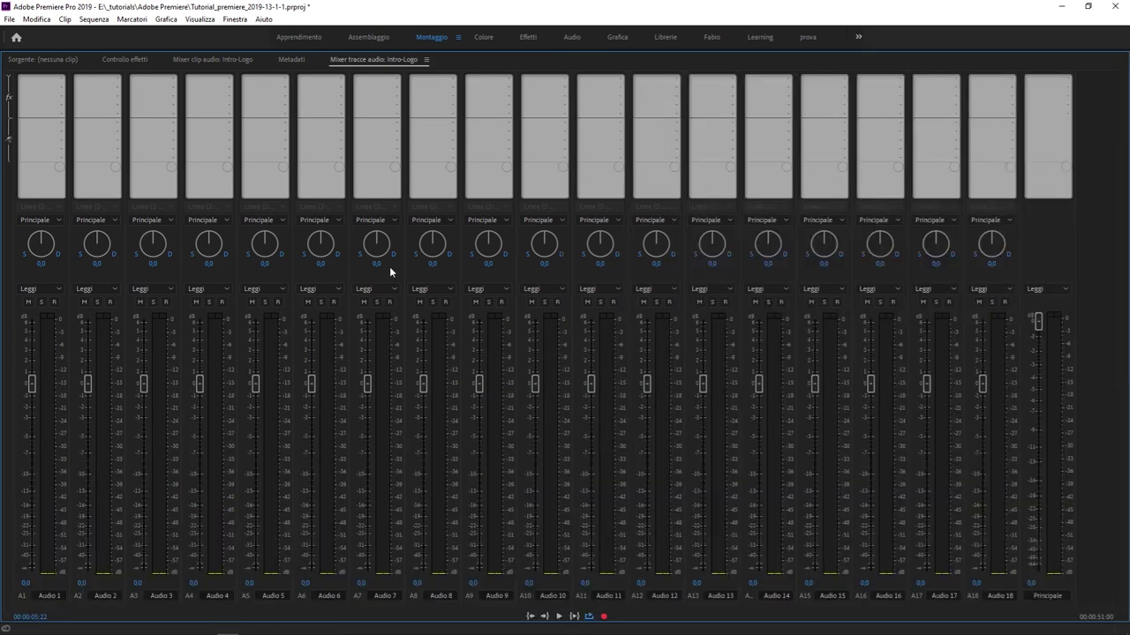
pyautogui.press('`')
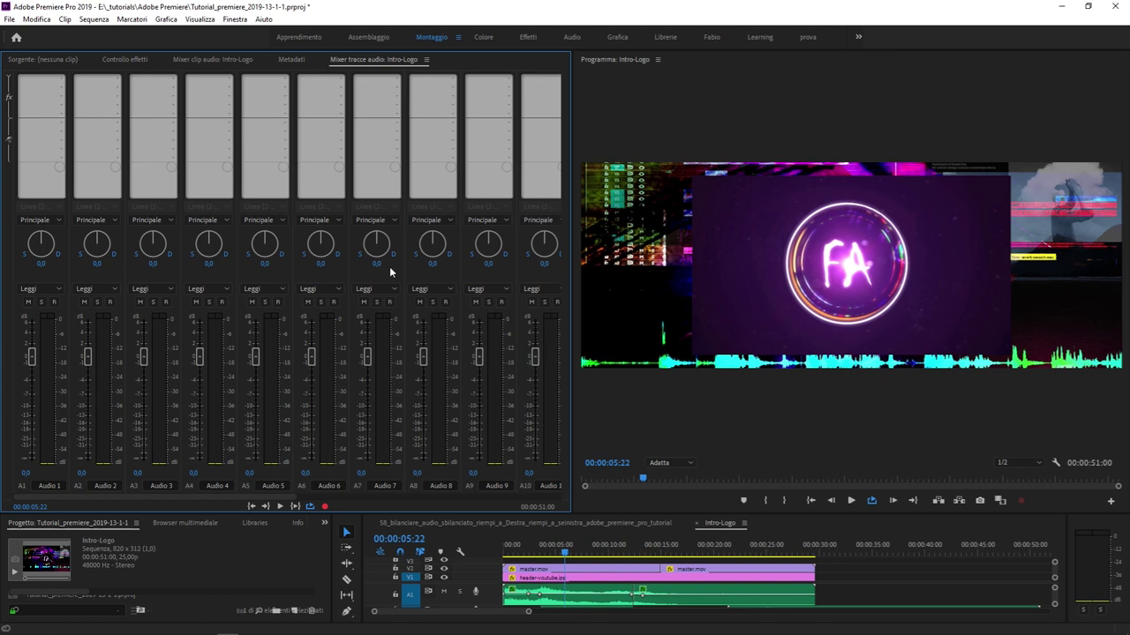
pyautogui.moveTo(486, 519); pyautogui.dragTo(487, 322)
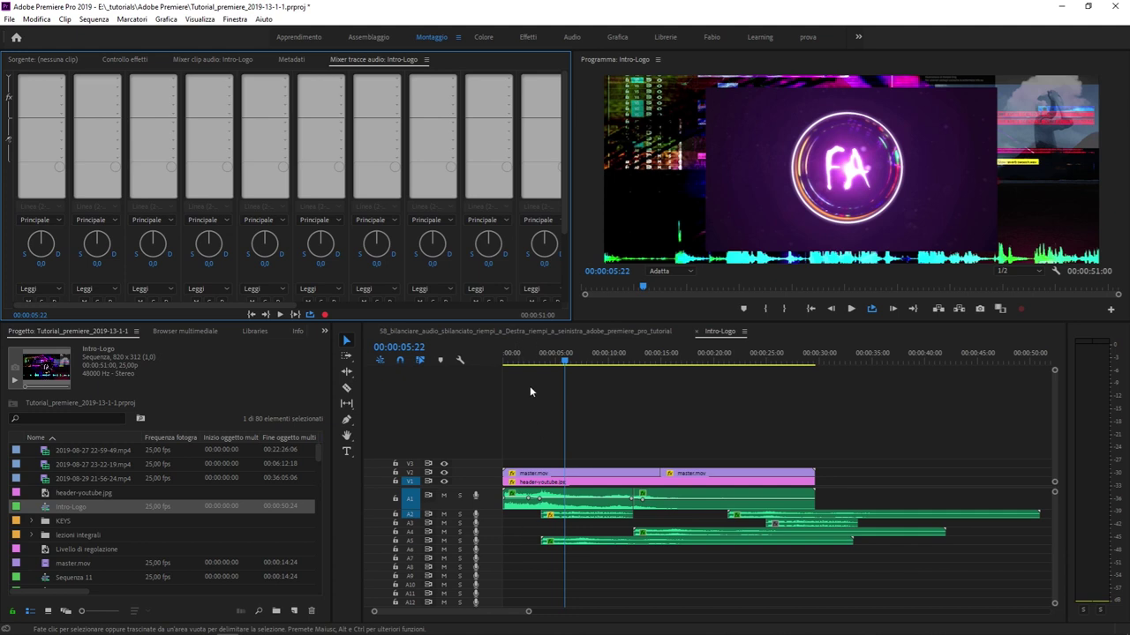
# Step: Select the clips at the sequence start and check the A2 and A1 clips in the Audio Clip Mixer
pyautogui.moveTo(840, 605); pyautogui.dragTo(558, 488)
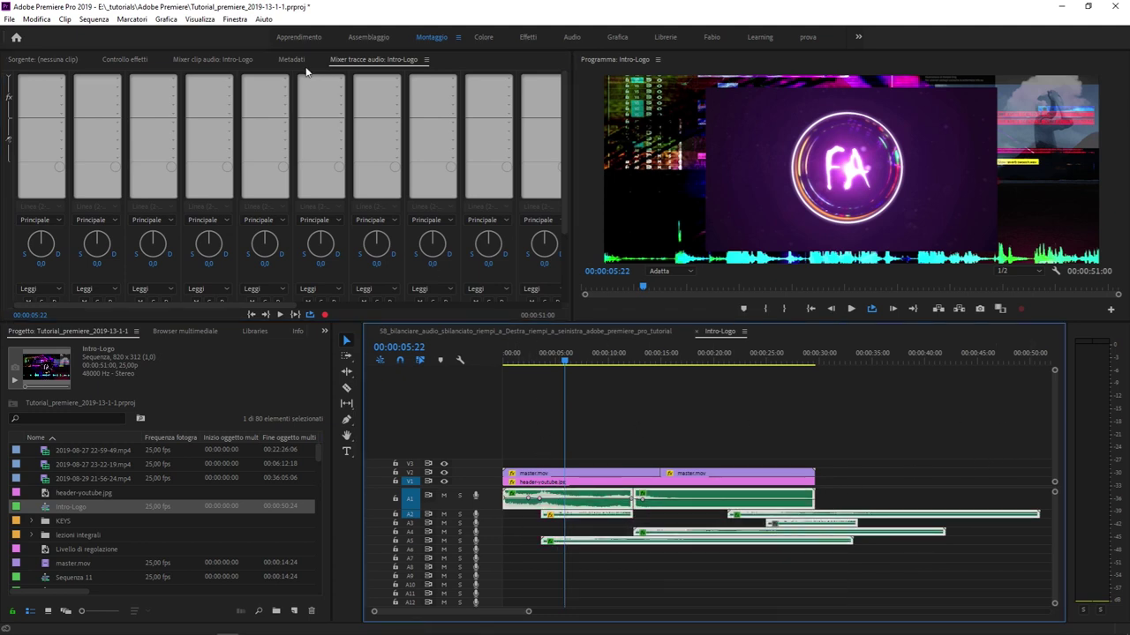
pyautogui.click(218, 59)
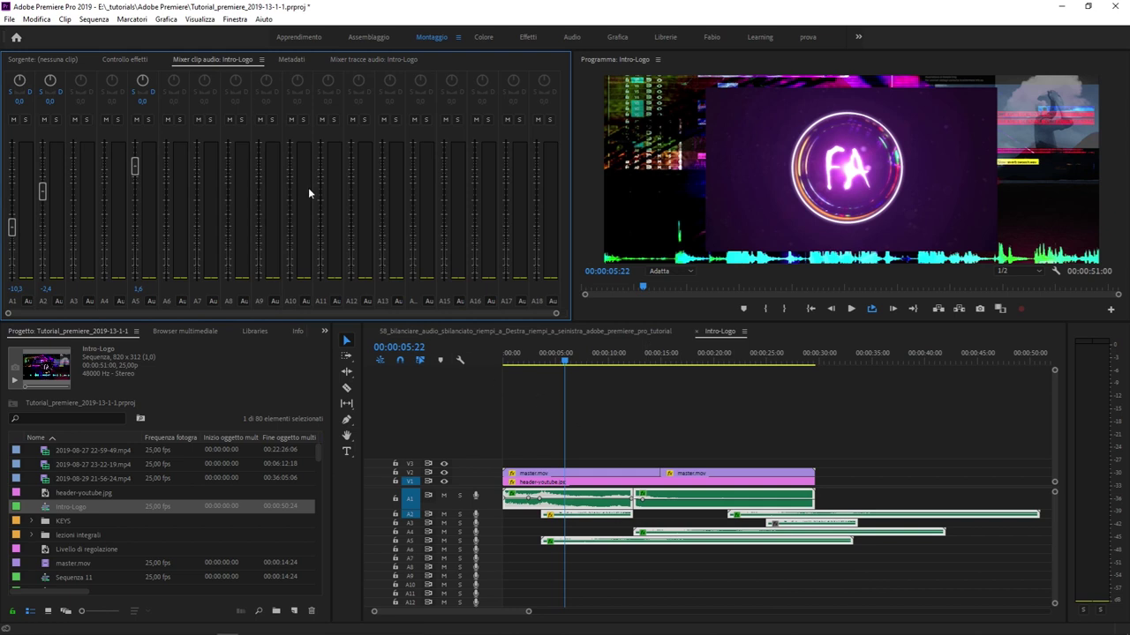
pyautogui.click(659, 449)
pyautogui.click(599, 514)
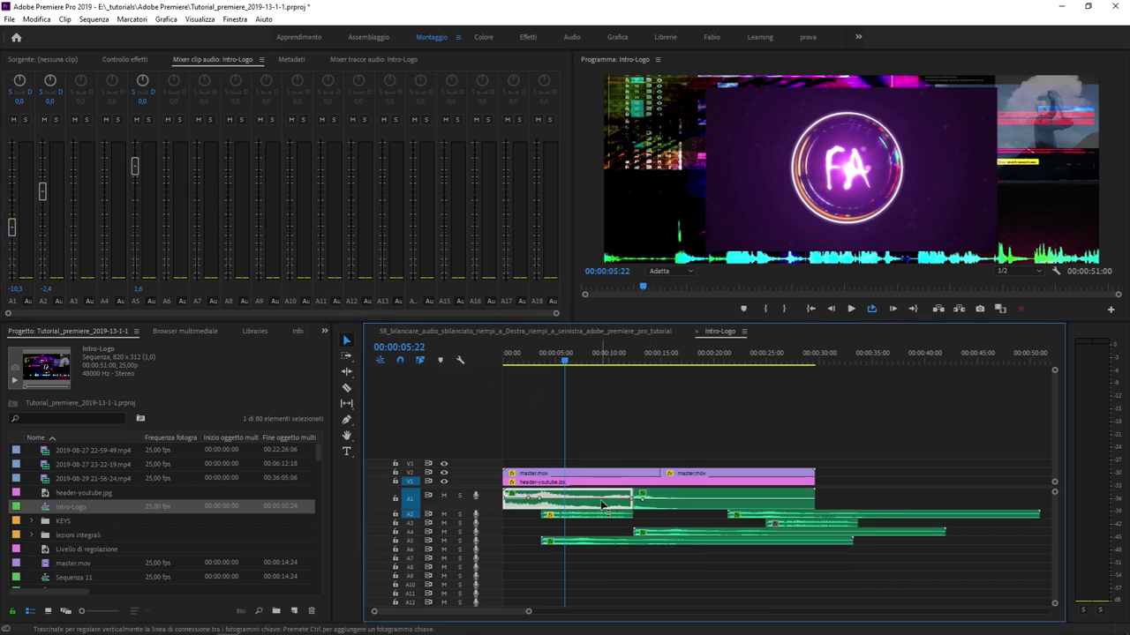
pyautogui.click(599, 506)
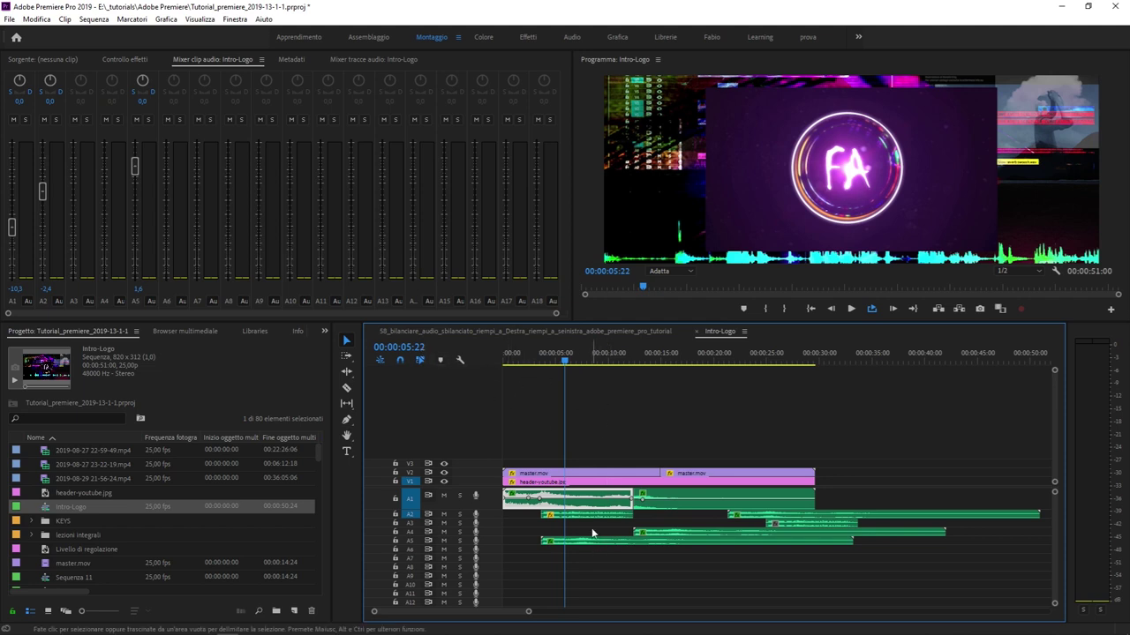
pyautogui.moveTo(593, 498); pyautogui.dragTo(593, 499)
# Step: Compare the clip mixer levels of the long A5 clip and short A2 clip, then clear the selection
pyautogui.click(593, 541)
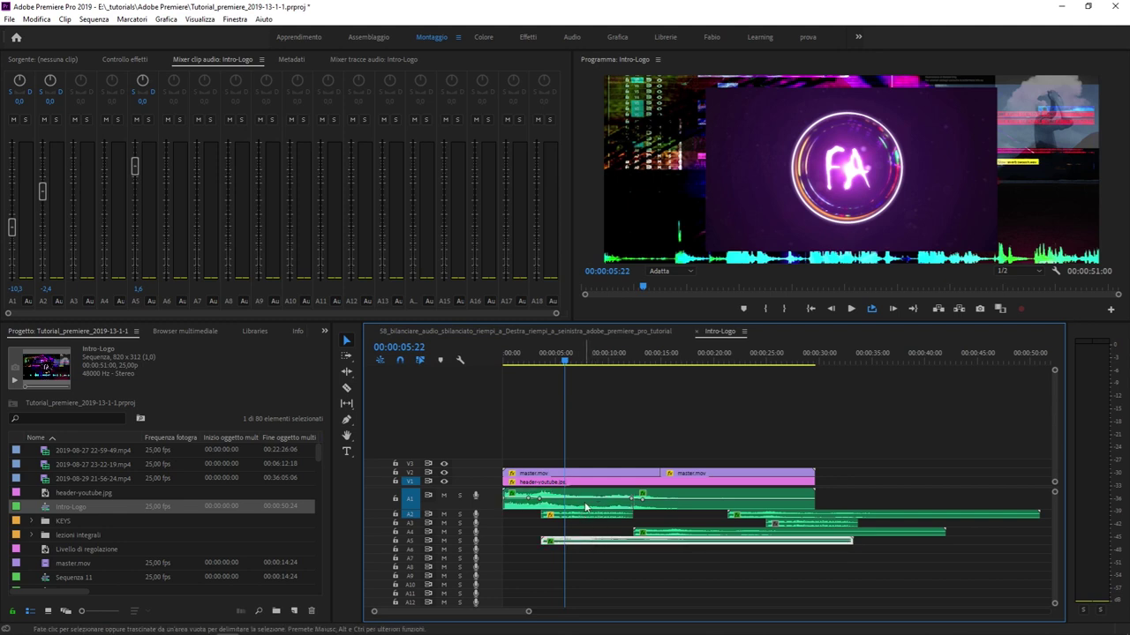
pyautogui.click(585, 506)
pyautogui.click(588, 515)
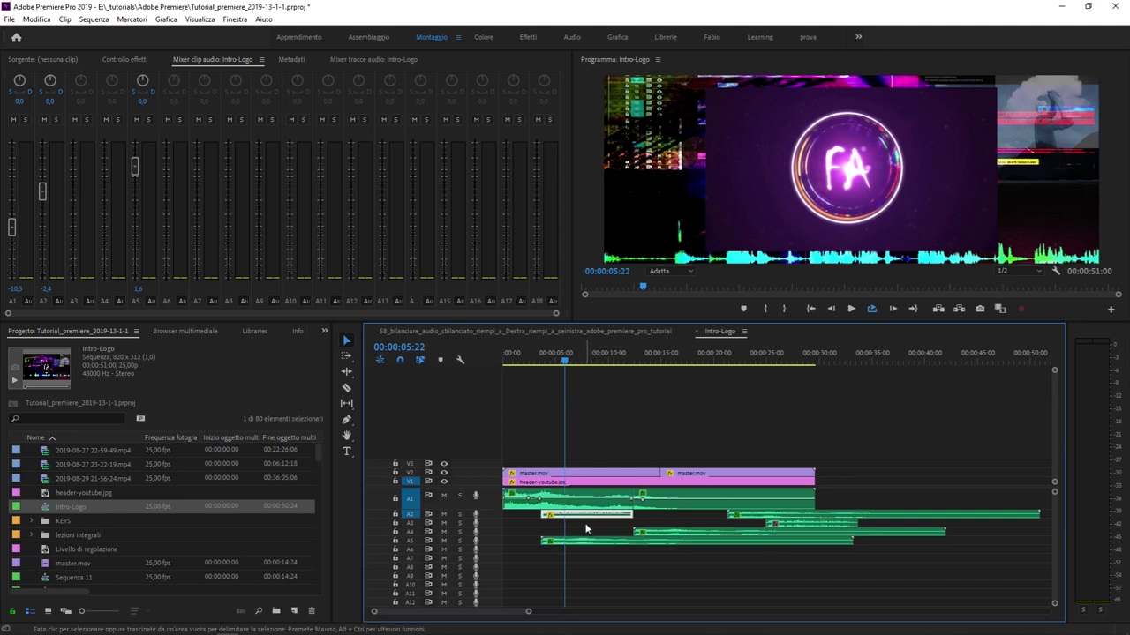
pyautogui.click(586, 541)
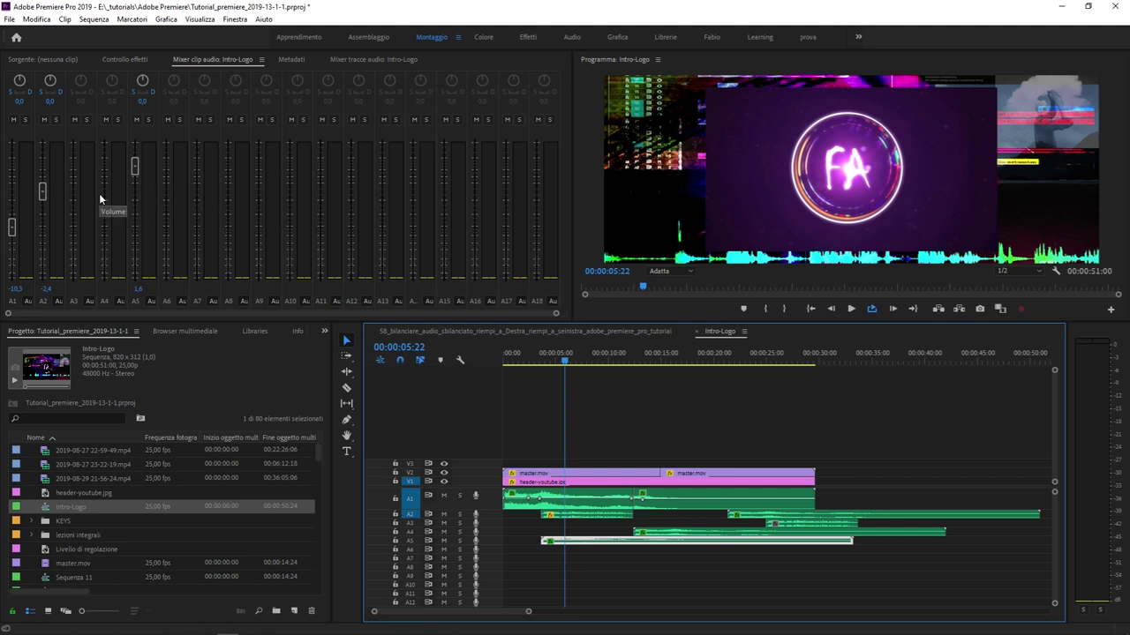
pyautogui.moveTo(502, 487); pyautogui.dragTo(631, 517)
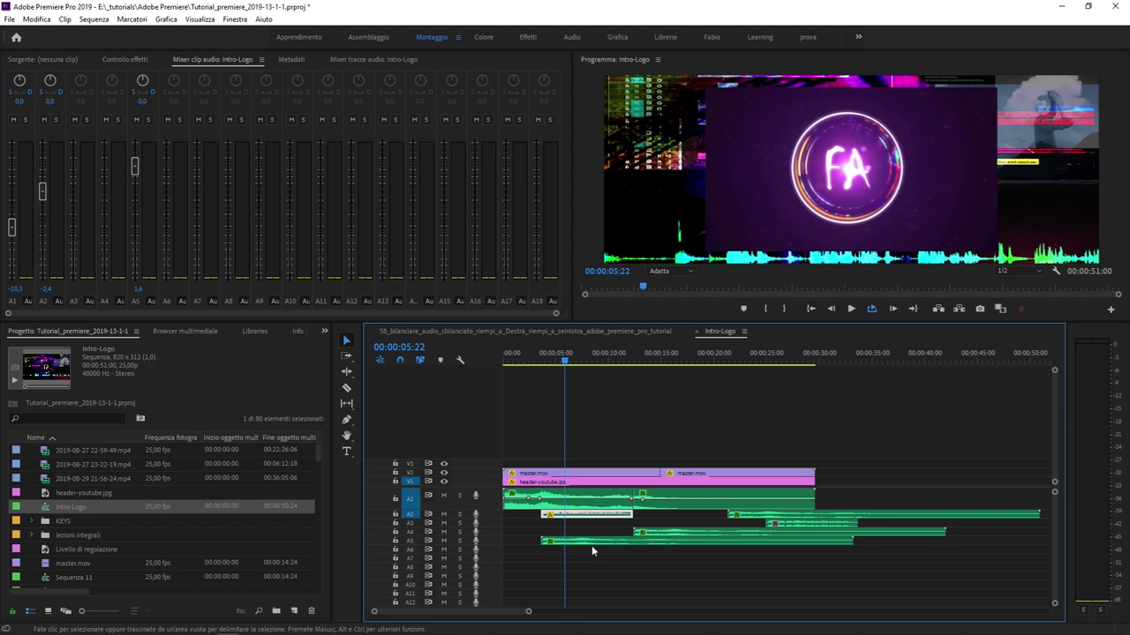
pyautogui.click(576, 528)
# Step: Check the Audio Track Mixer with clips on A4–A6 selected, then return to the Audio Clip Mixer
pyautogui.click(101, 201)
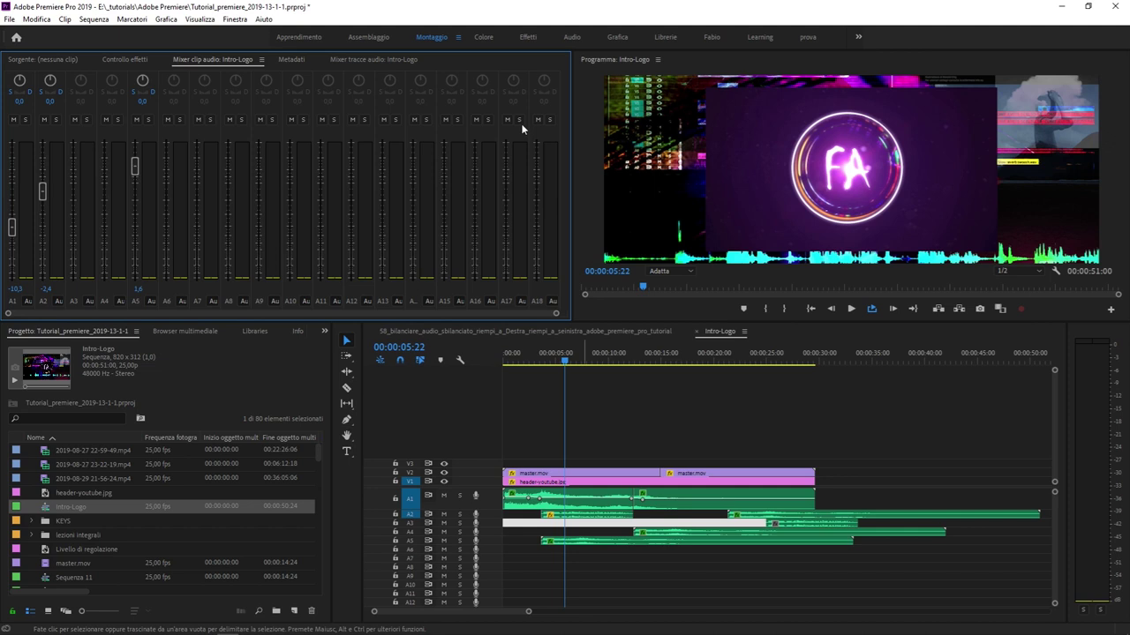
pyautogui.click(393, 60)
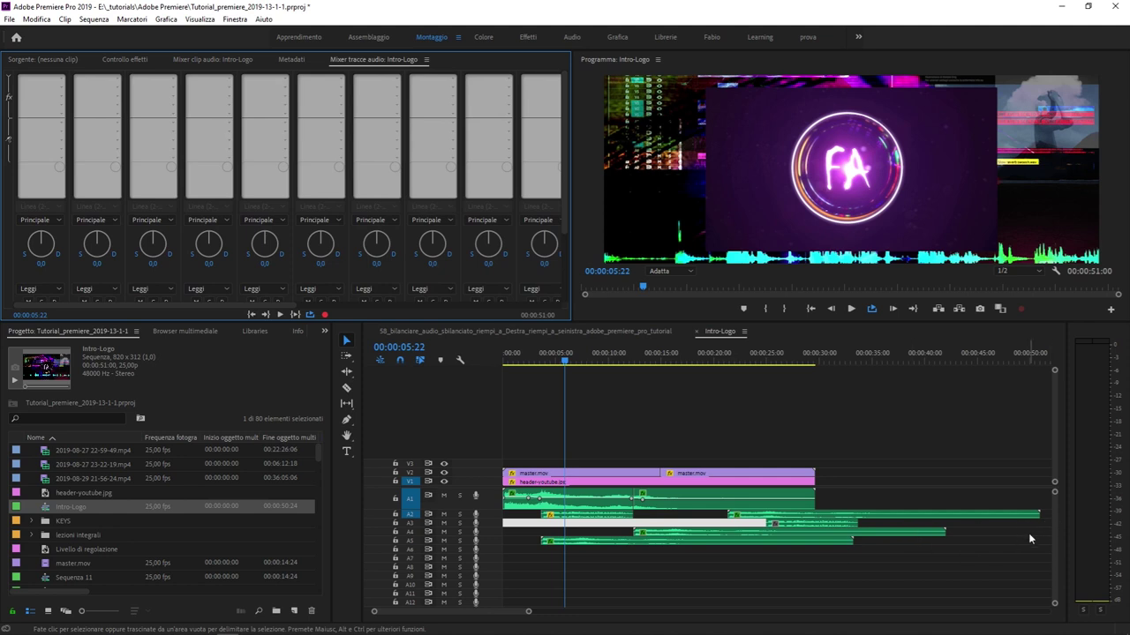
pyautogui.moveTo(1018, 529); pyautogui.dragTo(713, 554)
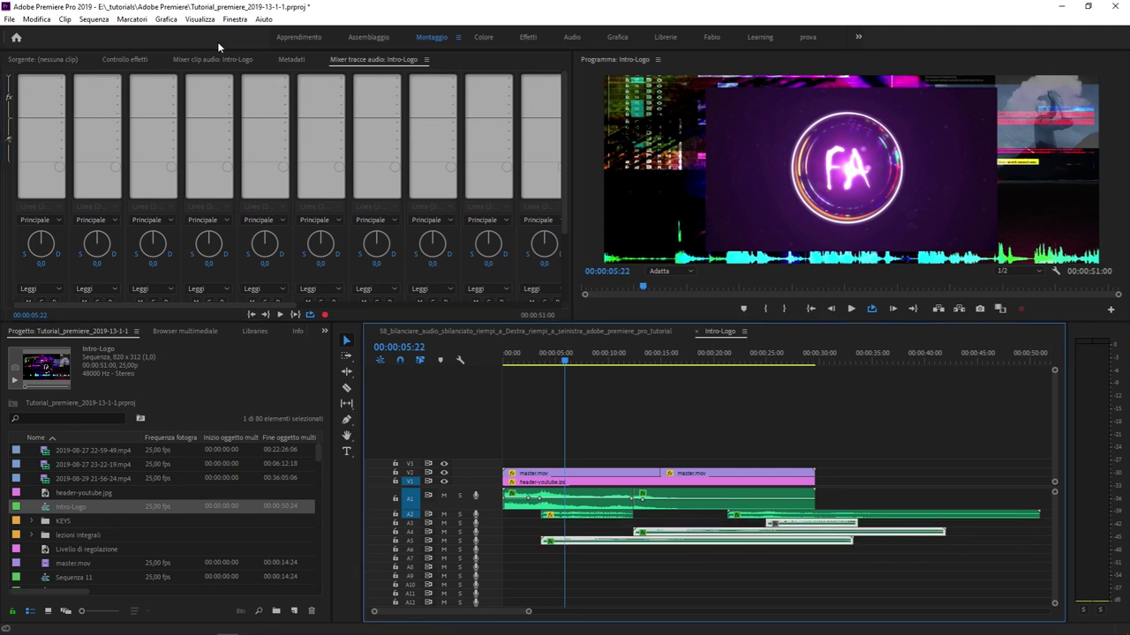
pyautogui.click(213, 59)
pyautogui.click(609, 530)
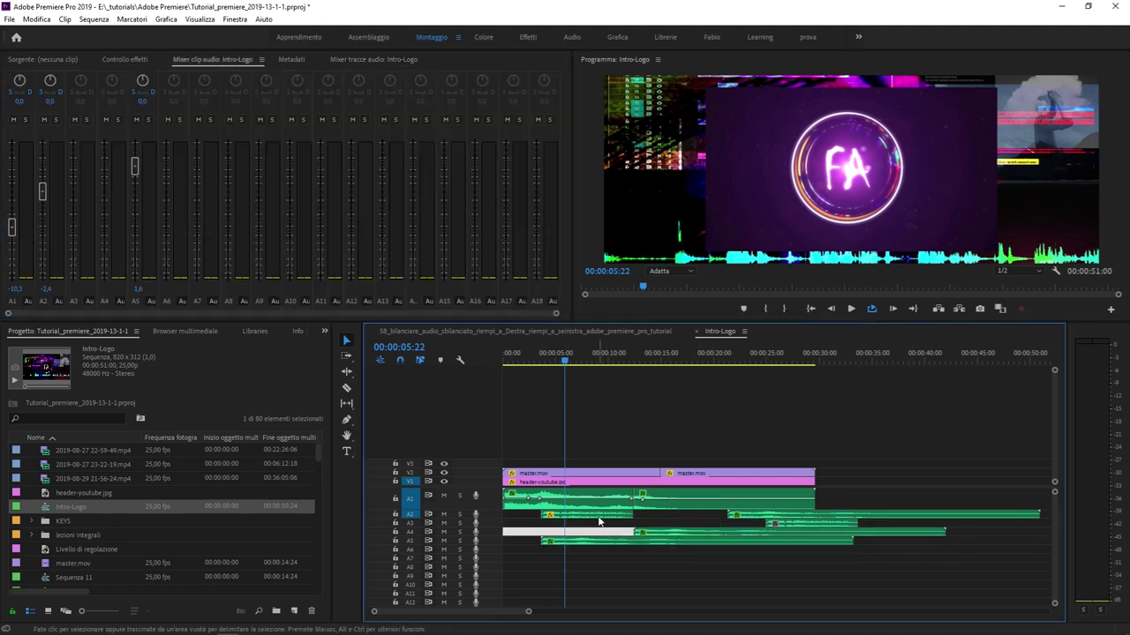
pyautogui.click(602, 502)
pyautogui.click(609, 525)
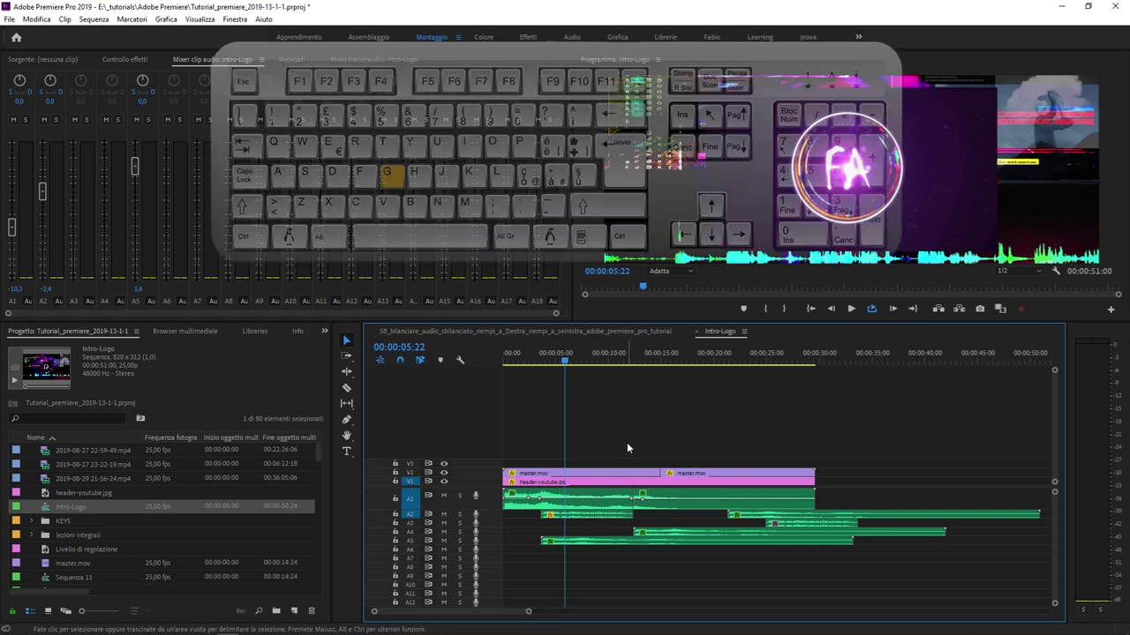
# Step: Use Set Gain to give the first A1 clip, fabioambrosi-intro-logo-soundtrack.wav, a fixed -5,16 dB gain
pyautogui.click(576, 499)
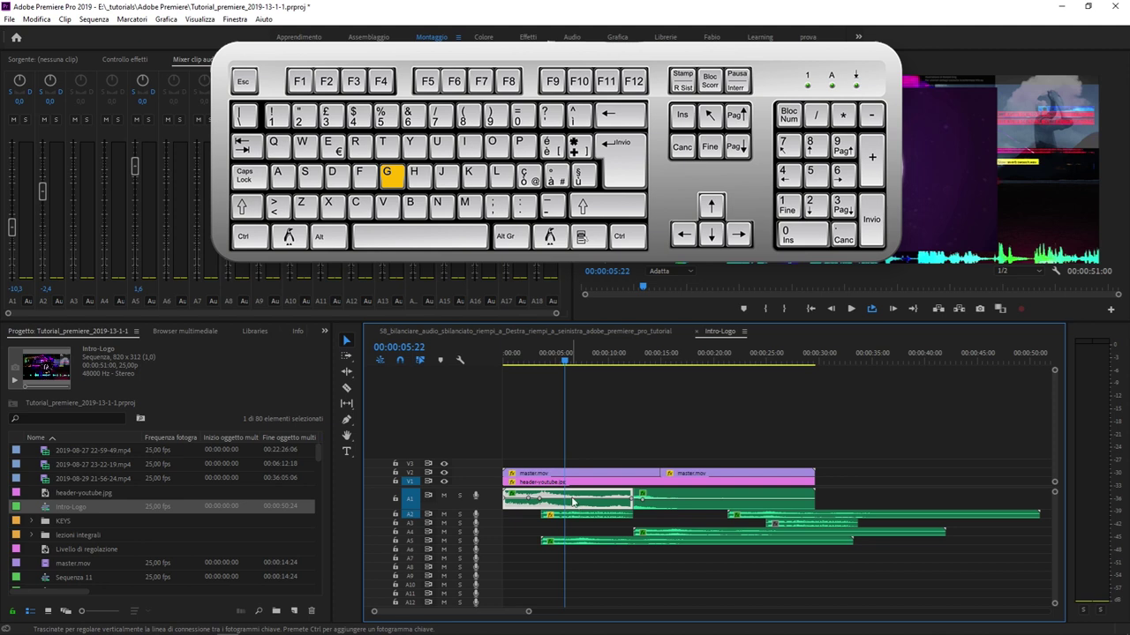
pyautogui.press('g')
pyautogui.click(646, 336)
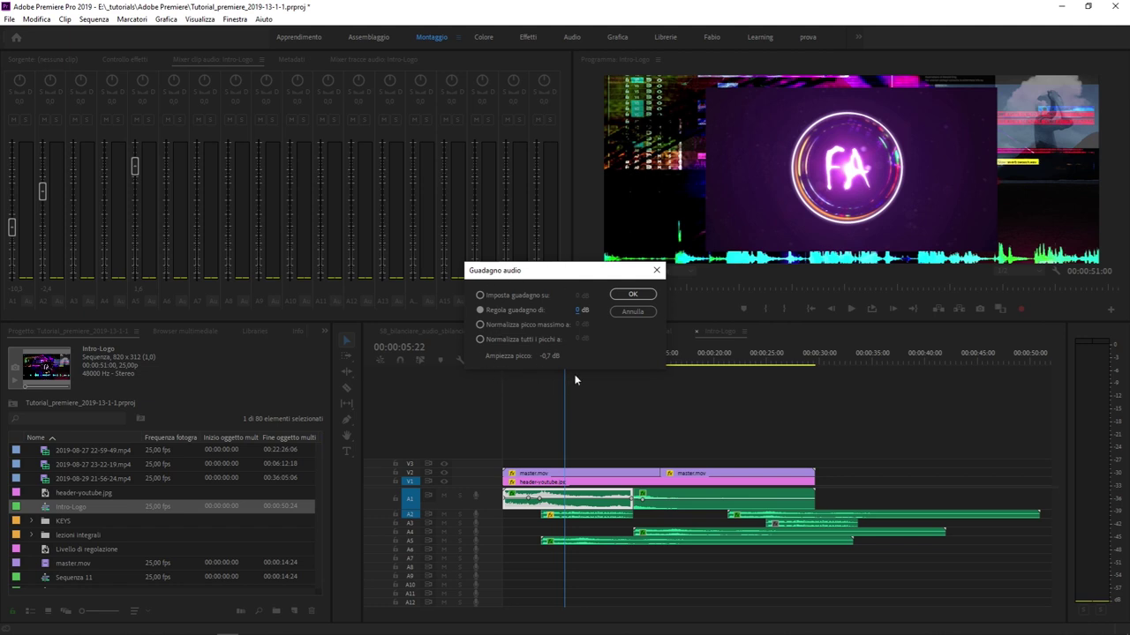
pyautogui.click(515, 296)
pyautogui.click(583, 297)
pyautogui.click(585, 295)
pyautogui.doubleClick(585, 296)
pyautogui.write('-')
pyautogui.write('6')
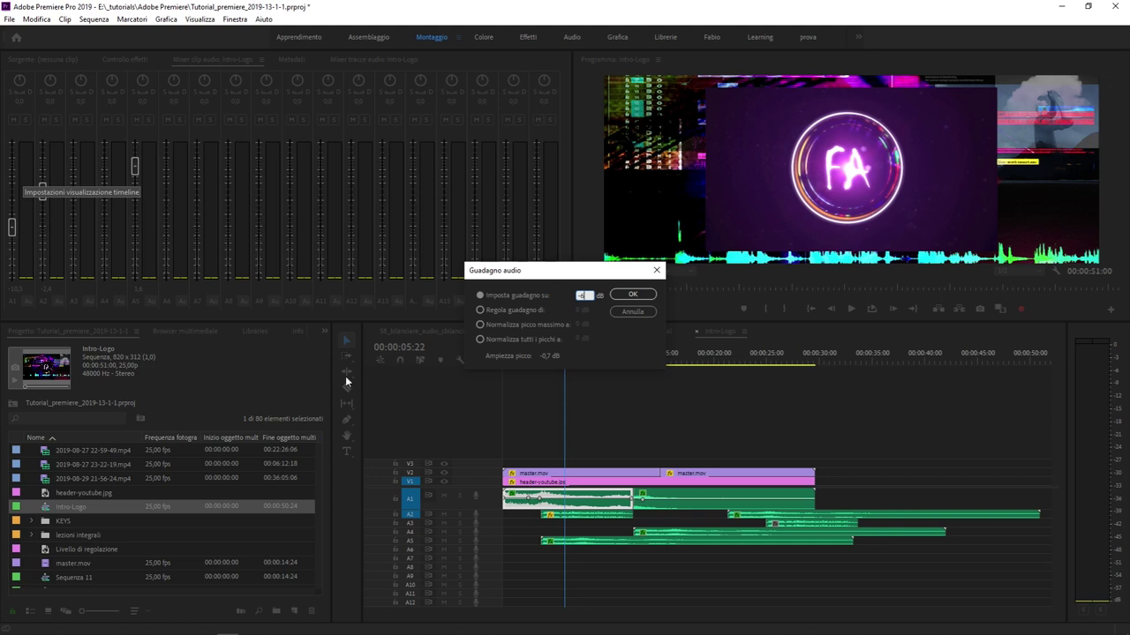
pyautogui.write('-5,1')
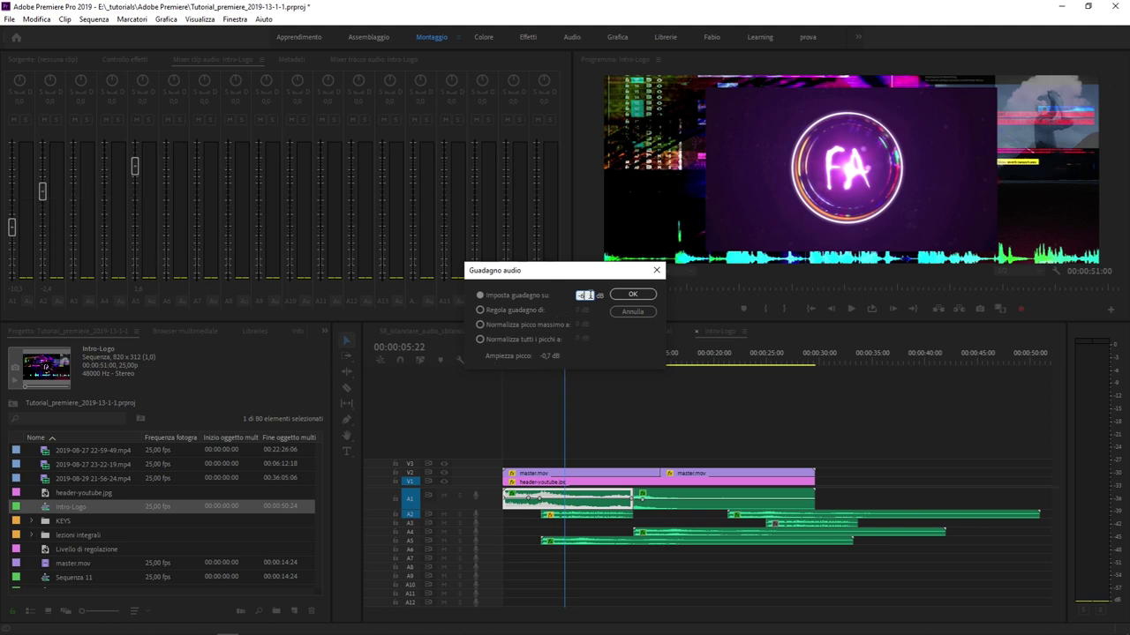
pyautogui.write('6')
pyautogui.click(631, 297)
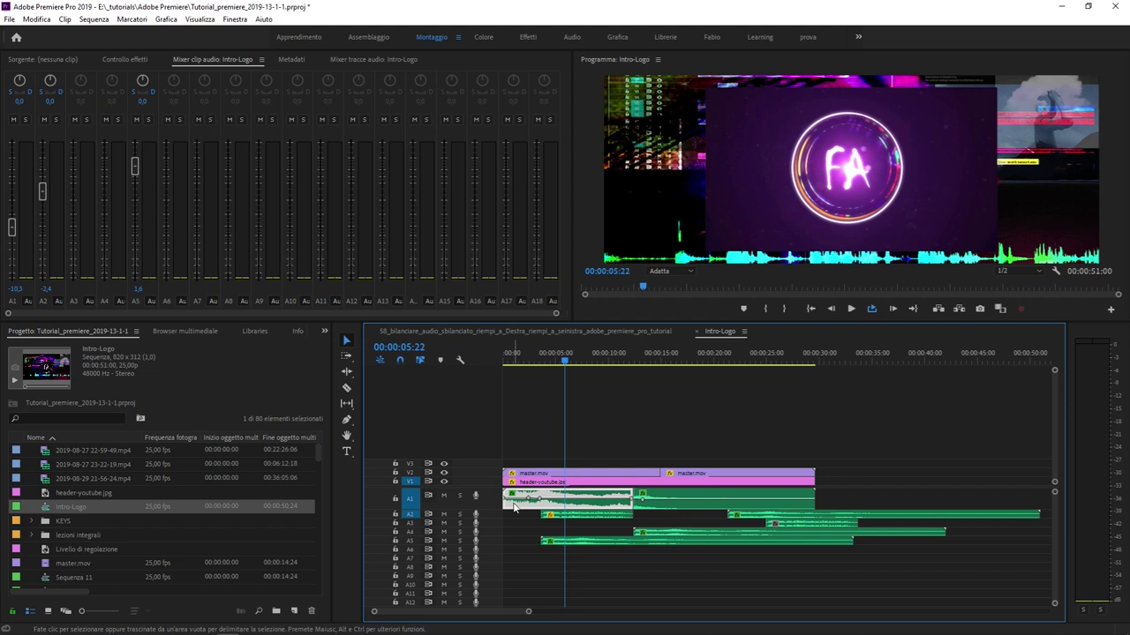
# Step: Maximize the timeline, expand Audio 1 to show waveforms, then restore the full layout and deselect the clip
pyautogui.press('`')
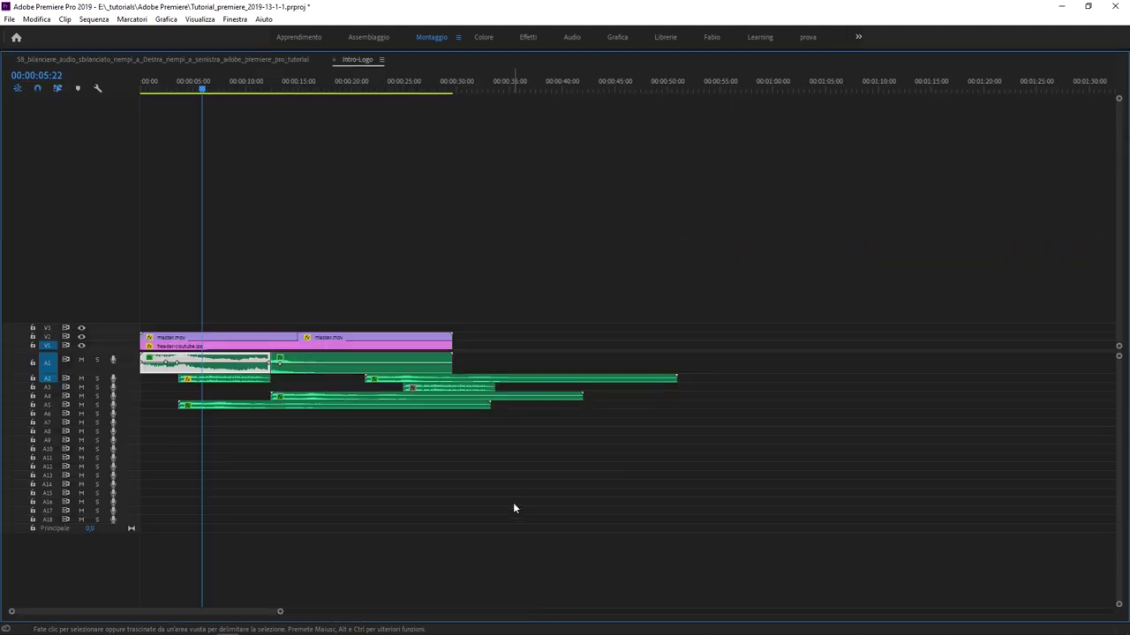
pyautogui.doubleClick(79, 364)
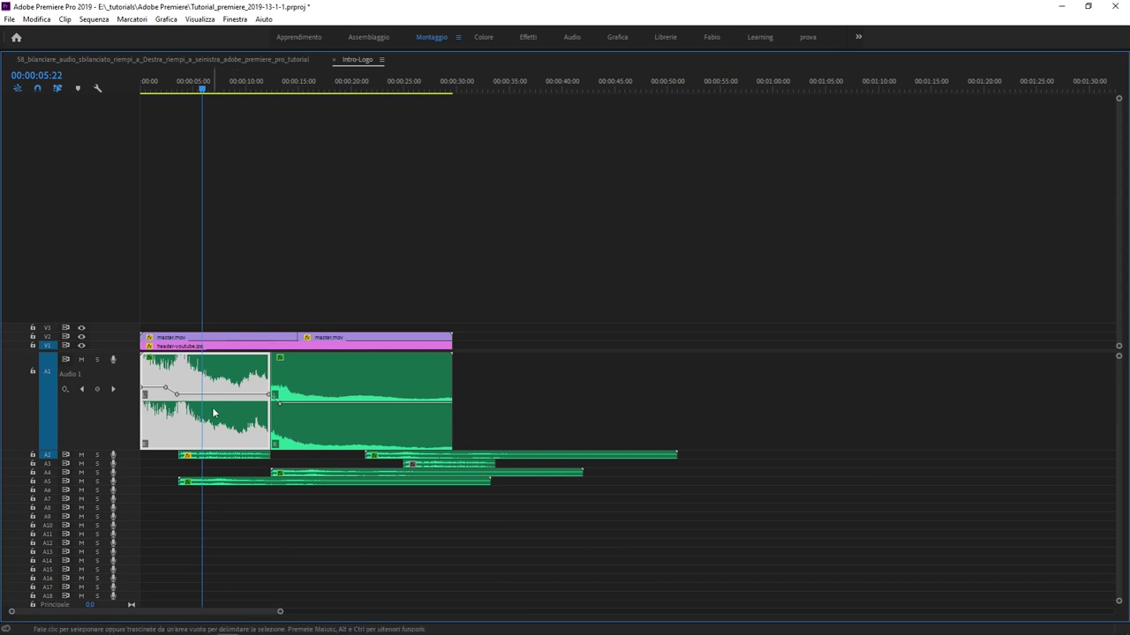
pyautogui.press('g')
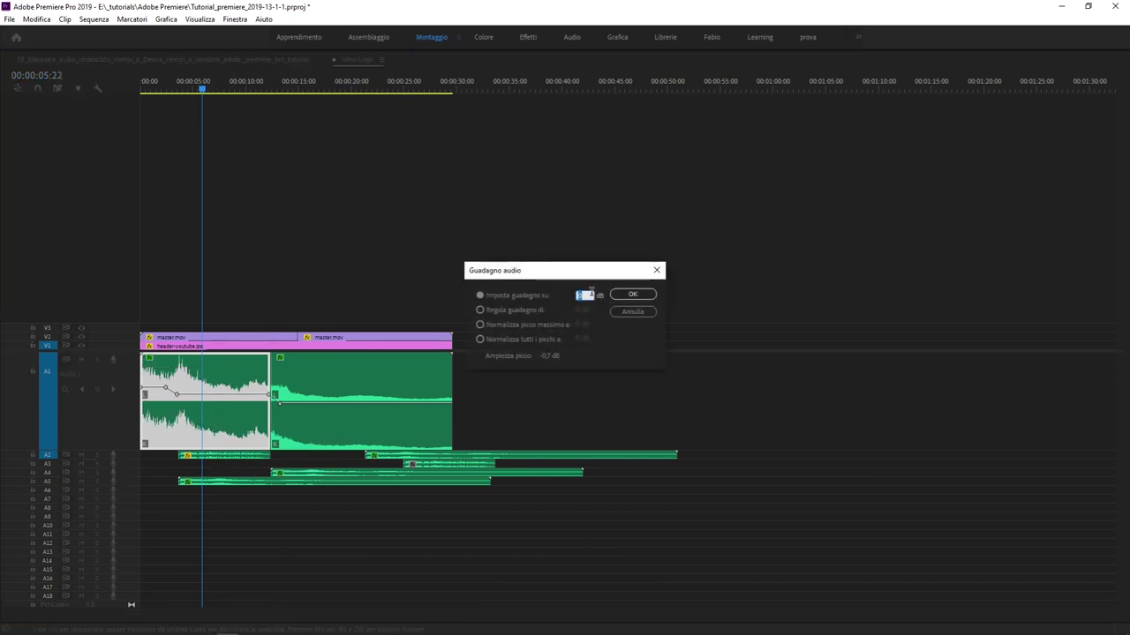
pyautogui.press('Return')
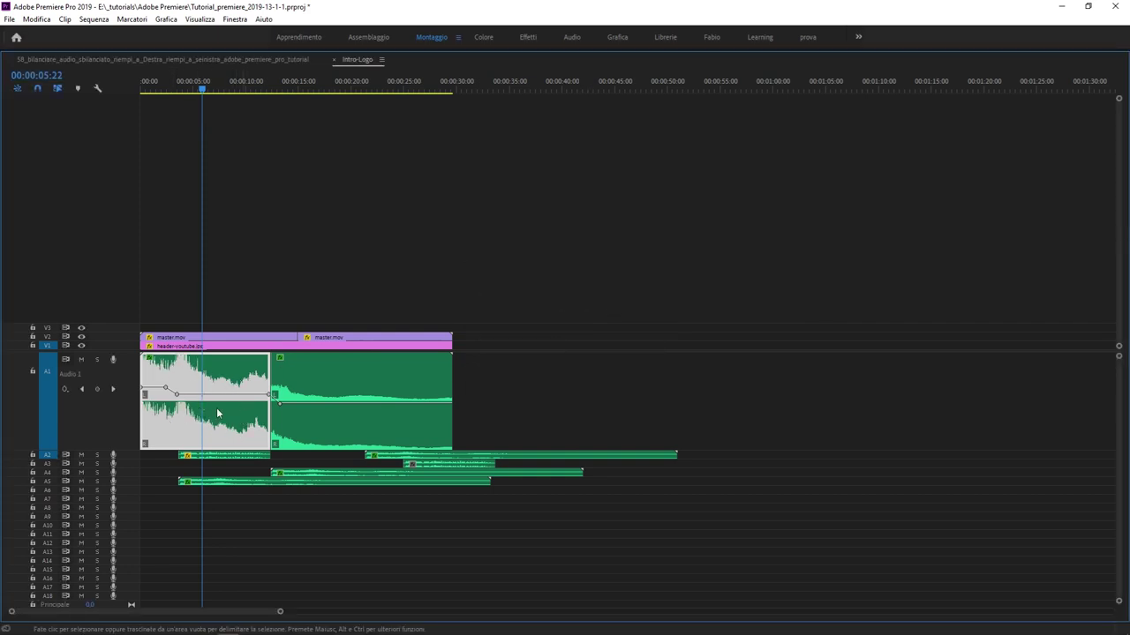
pyautogui.press('`')
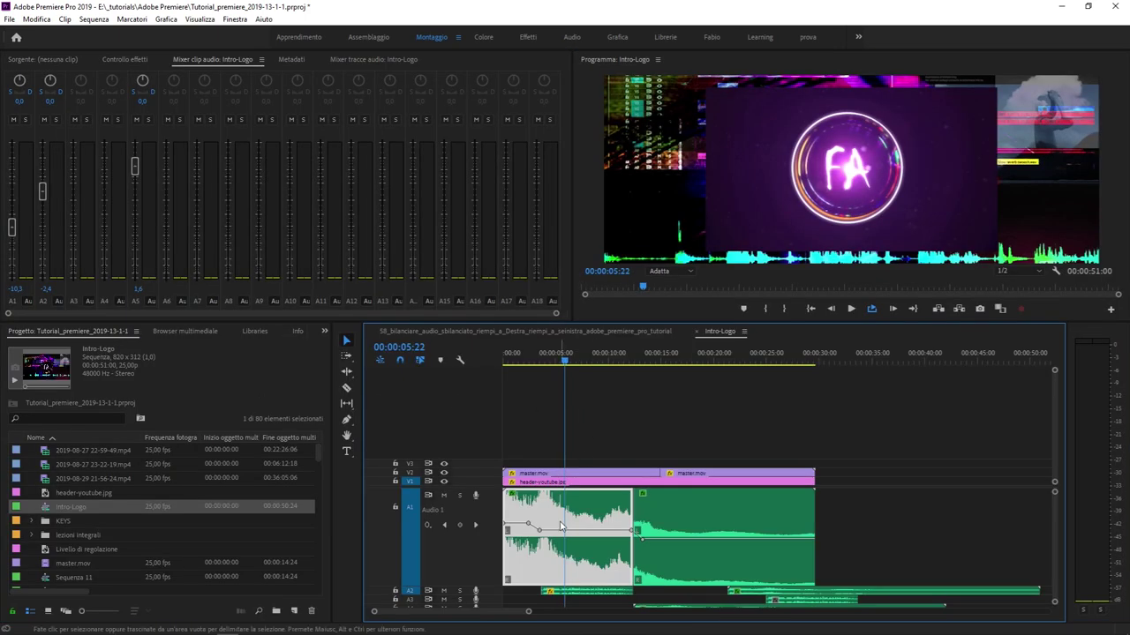
pyautogui.click(562, 522)
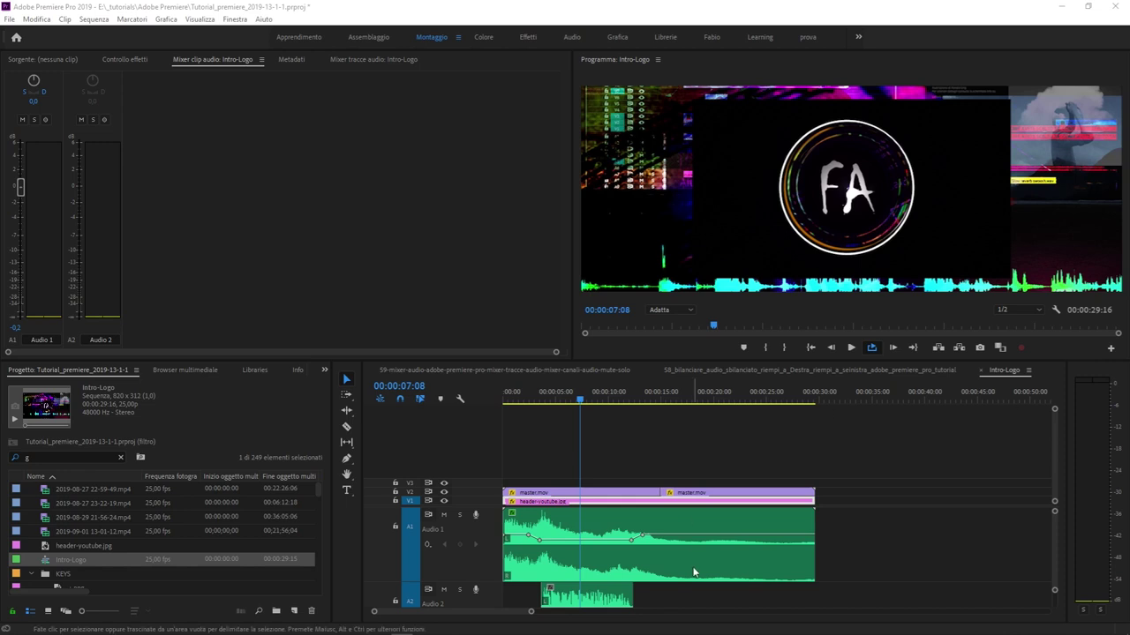
# Step: Select the Audio 1 clip, open Audio Gain, and choose 'Regola guadagno di' (adjust gain by)
pyautogui.click(118, 143)
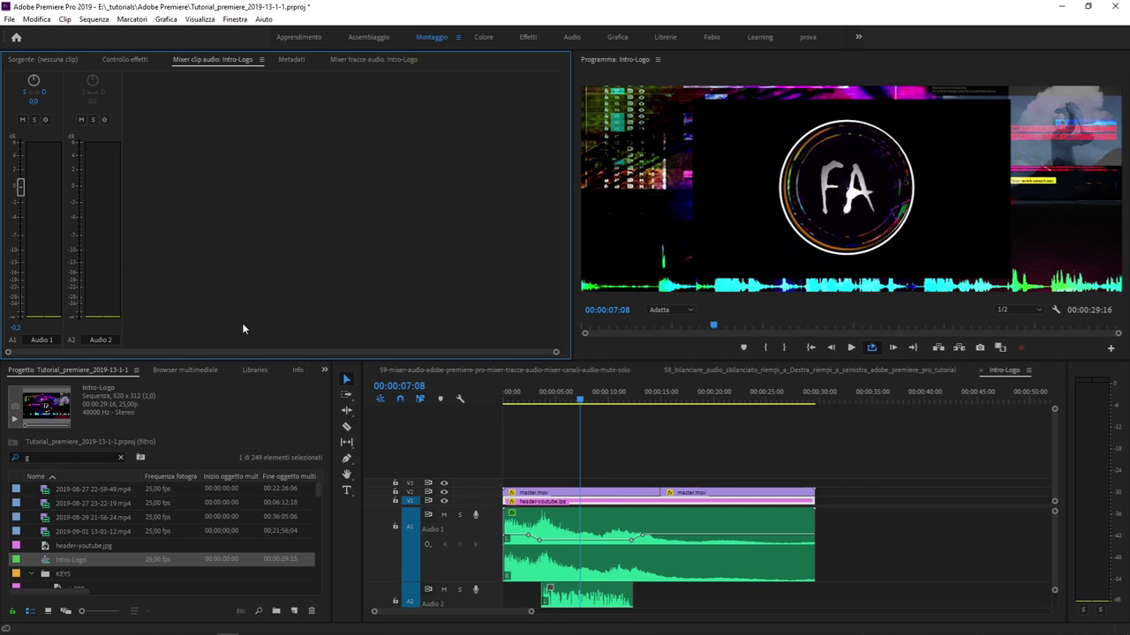
pyautogui.click(583, 535)
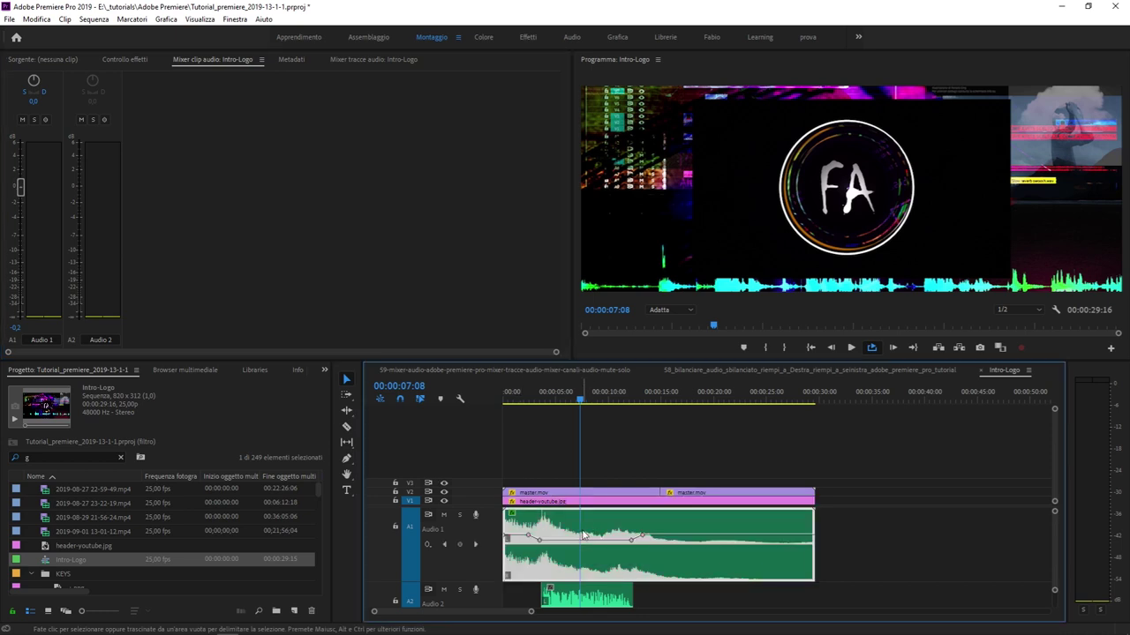
pyautogui.press('g')
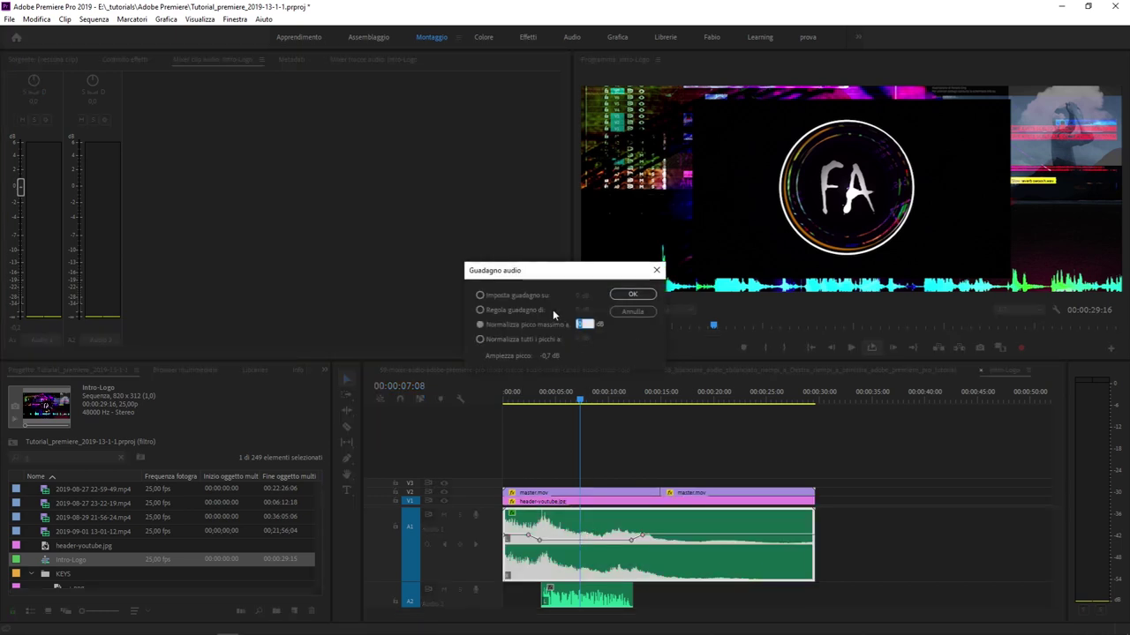
pyautogui.click(512, 311)
pyautogui.moveTo(505, 275); pyautogui.dragTo(514, 275)
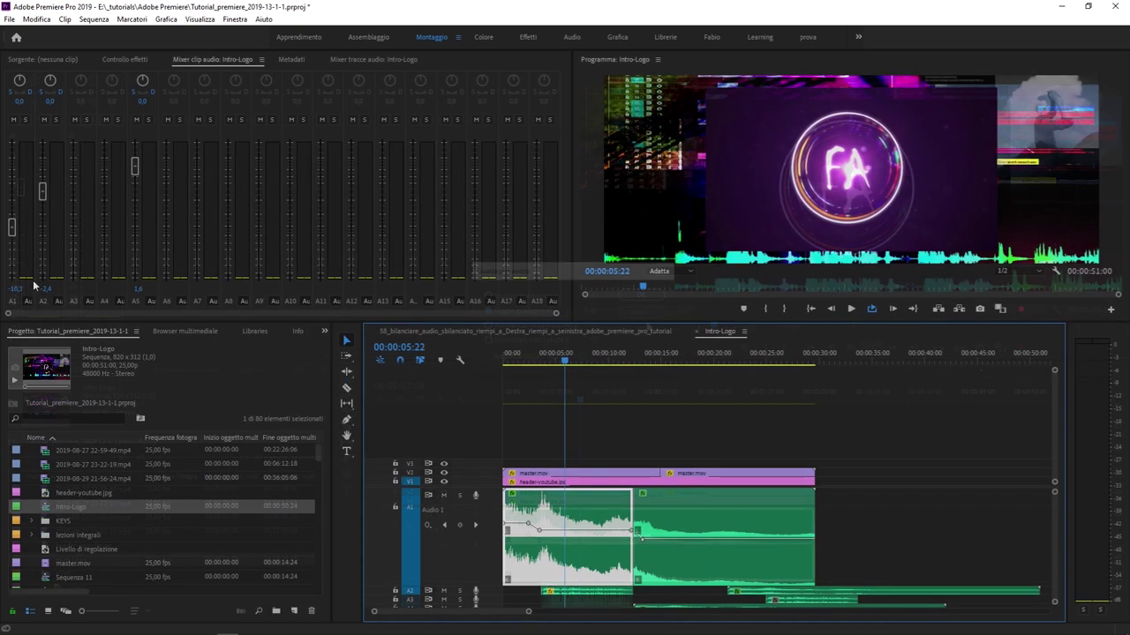
# Step: Enter 0 as the A1 clip mixer level, then lower the soundtrack clip's gain to -6 dB via Guadagno audio
pyautogui.write('0')
pyautogui.press('Return')
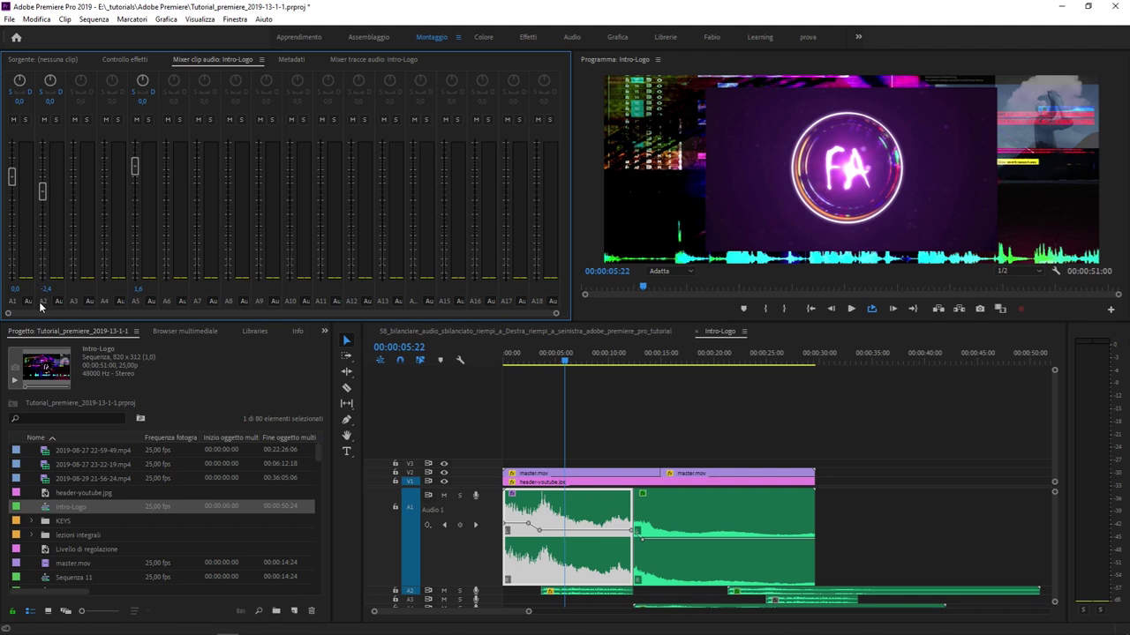
pyautogui.rightClick(580, 503)
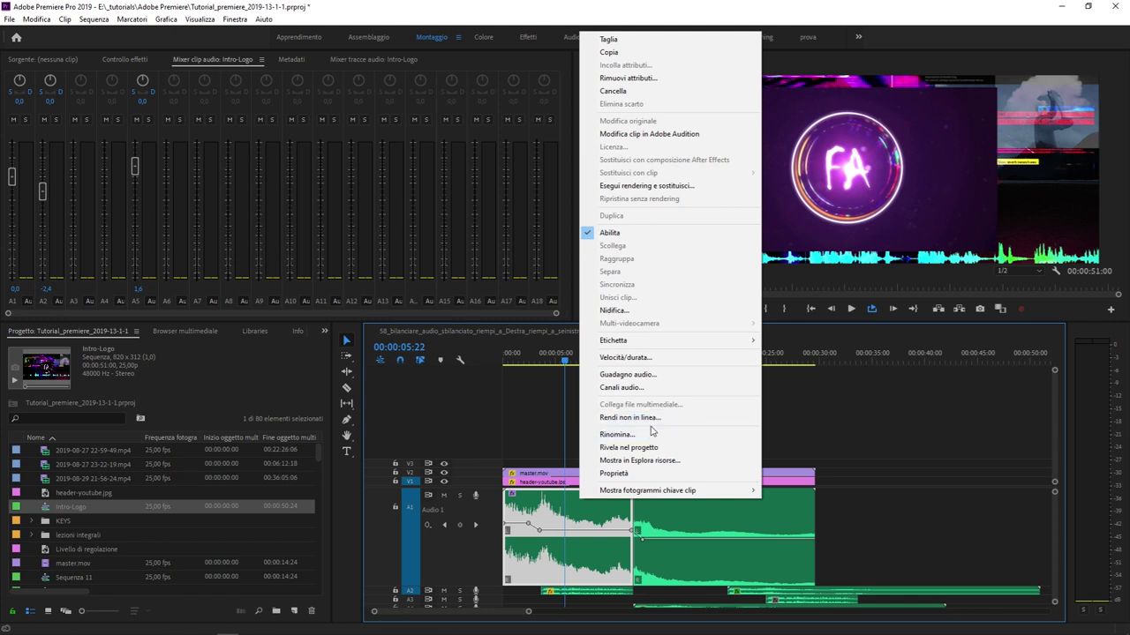
pyautogui.click(656, 375)
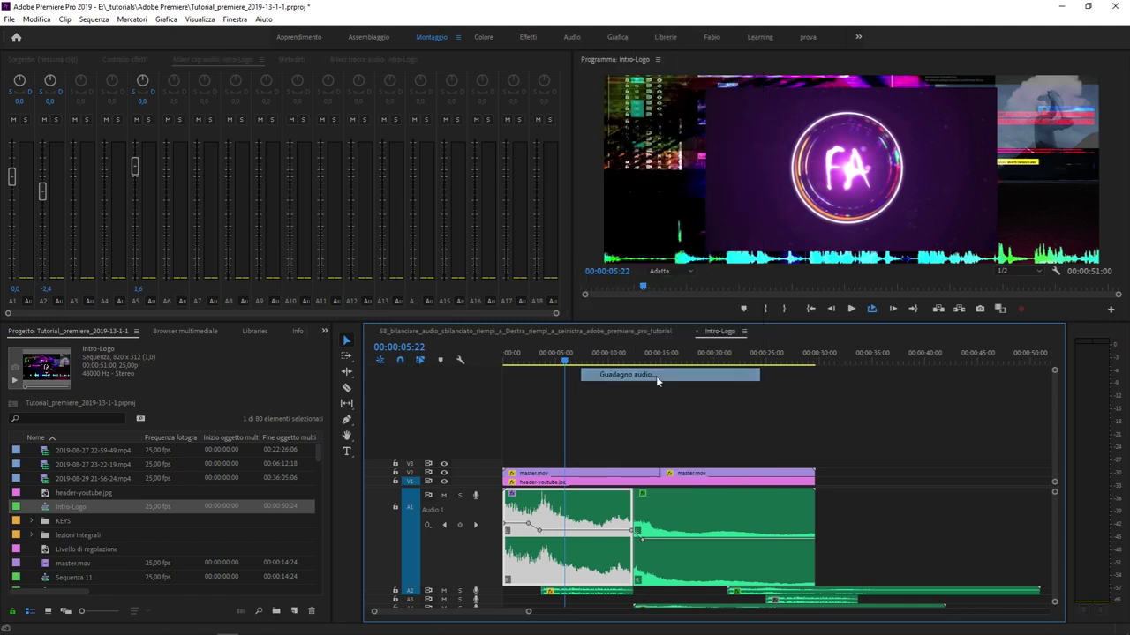
pyautogui.write('1')
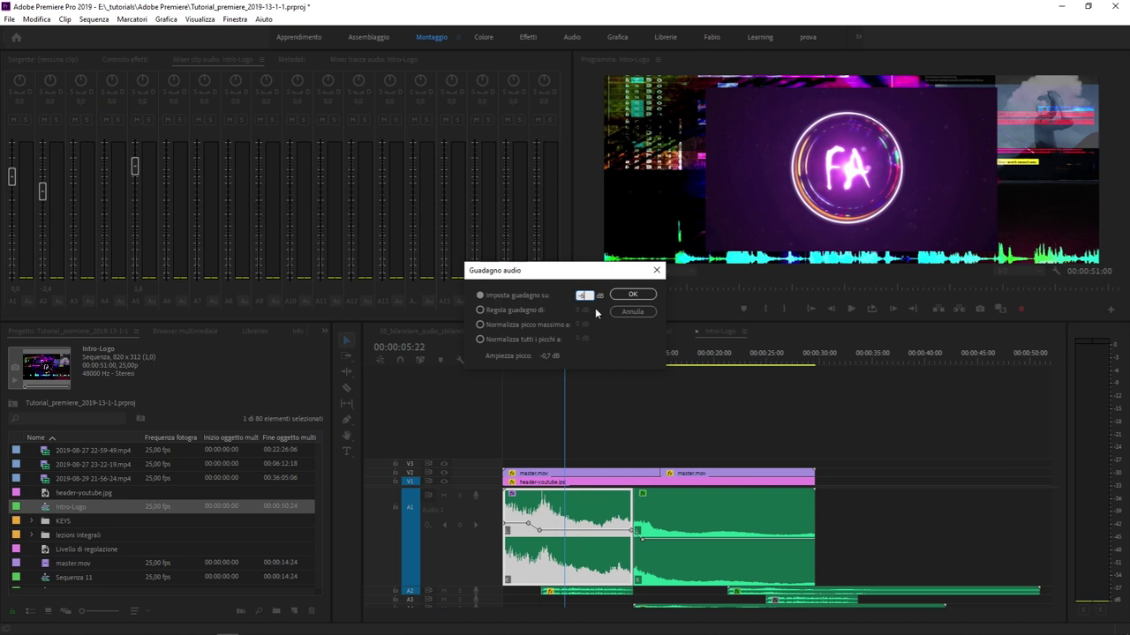
pyautogui.click(624, 299)
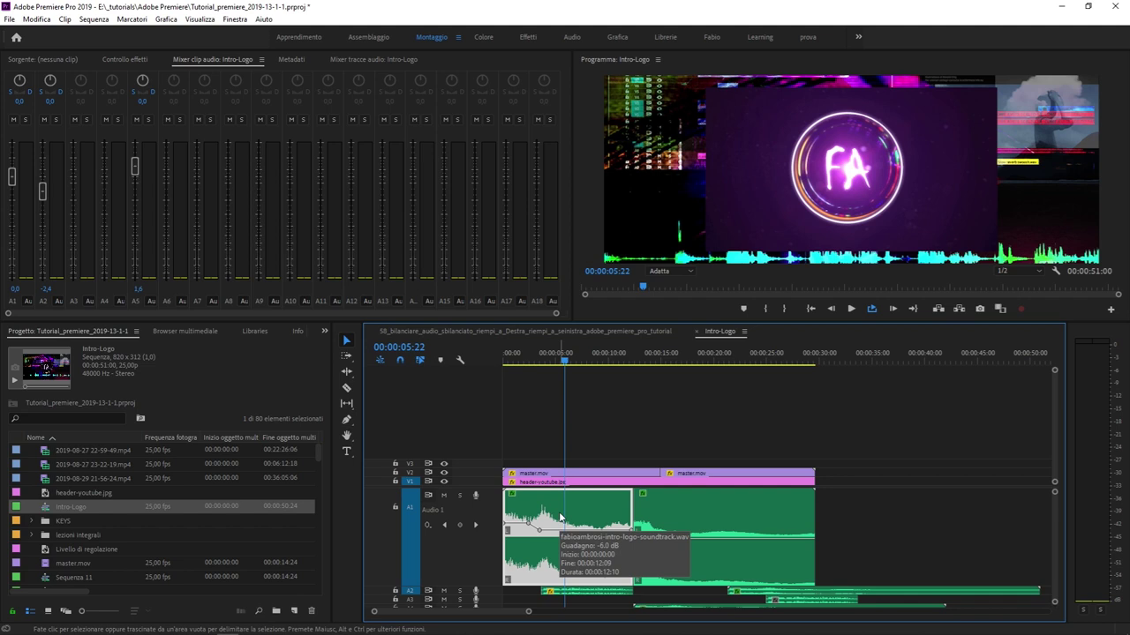
# Step: Trim the start of the right A1 clip later and raise its level from -0,2 to 6,0 at 00:00:23:03
pyautogui.click(732, 534)
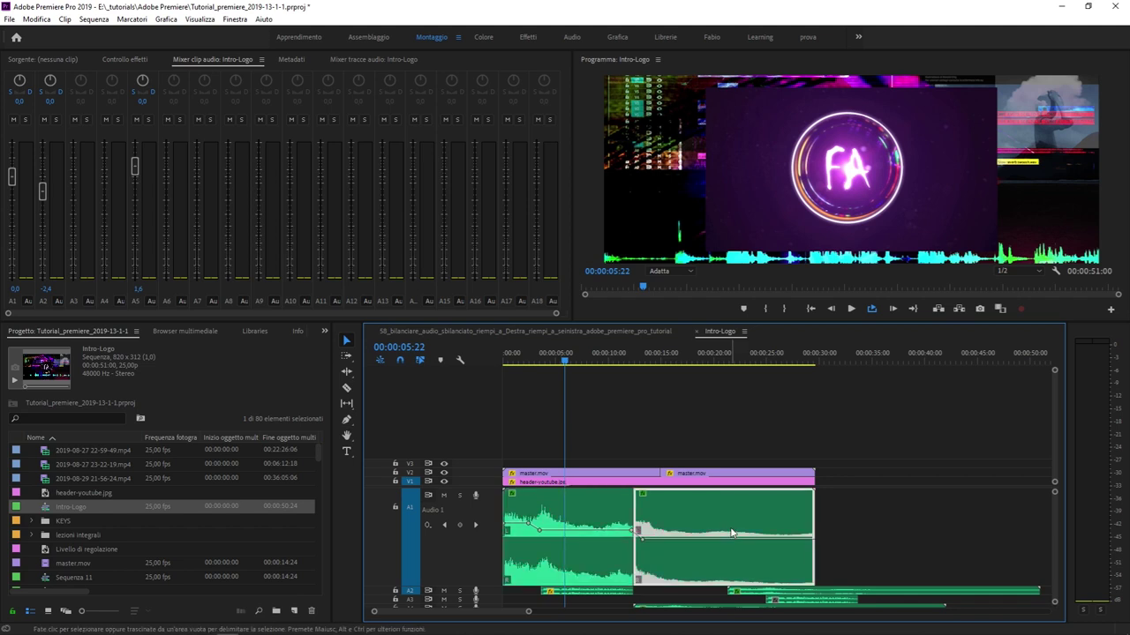
pyautogui.moveTo(637, 526); pyautogui.dragTo(739, 522)
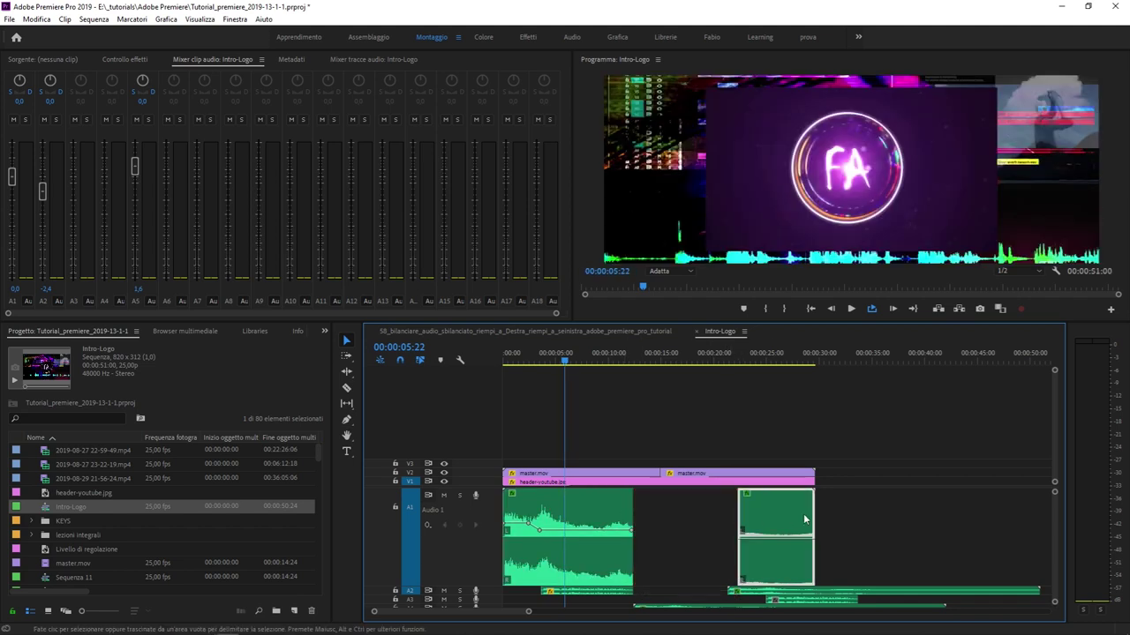
pyautogui.click(747, 357)
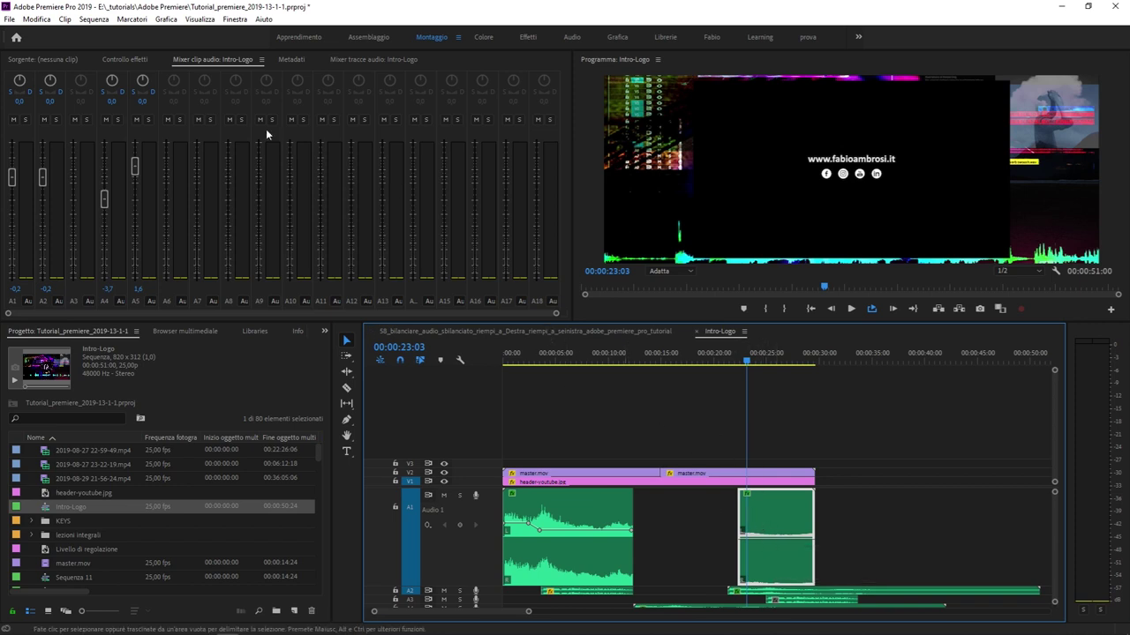
pyautogui.moveTo(12, 176); pyautogui.dragTo(12, 126)
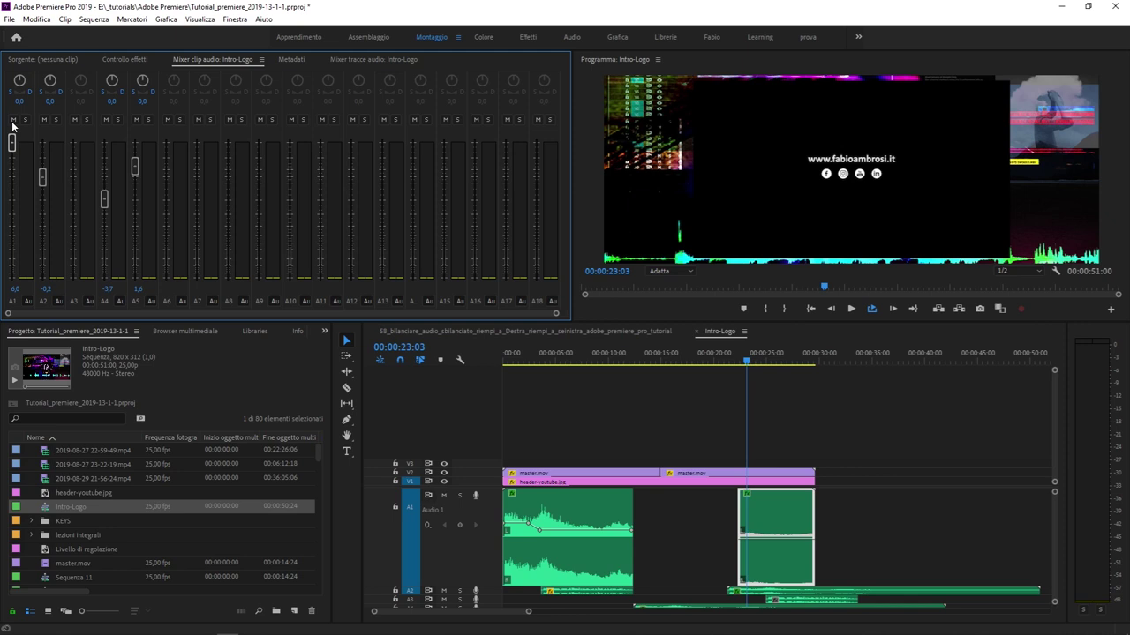
# Step: Set the end-card clip's A1 level back to 0,0
pyautogui.click(15, 288)
pyautogui.write('0')
pyautogui.press('Return')
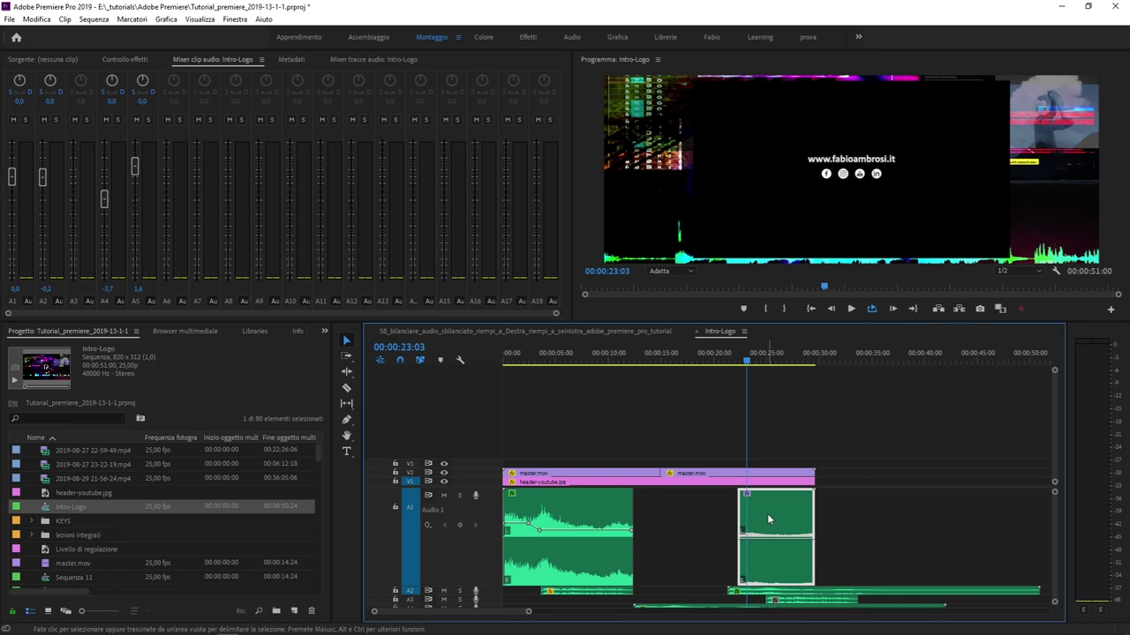
# Step: Try 12 dB and 6 dB gain boosts on the clip, then undo them and cancel Audio Gain
pyautogui.press('g')
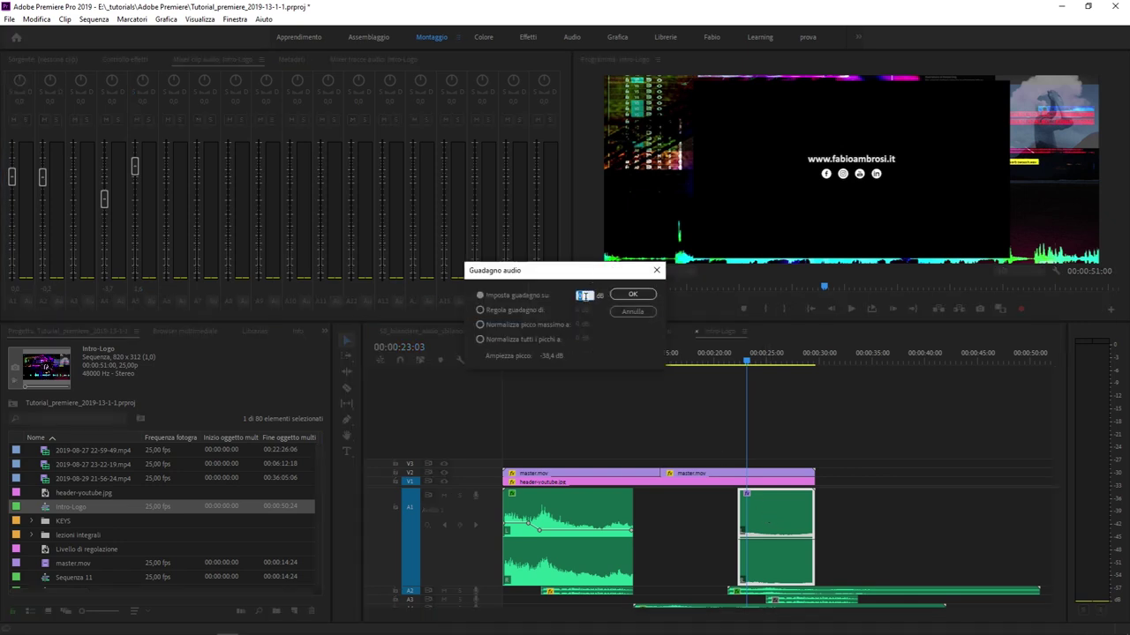
pyautogui.press('Return')
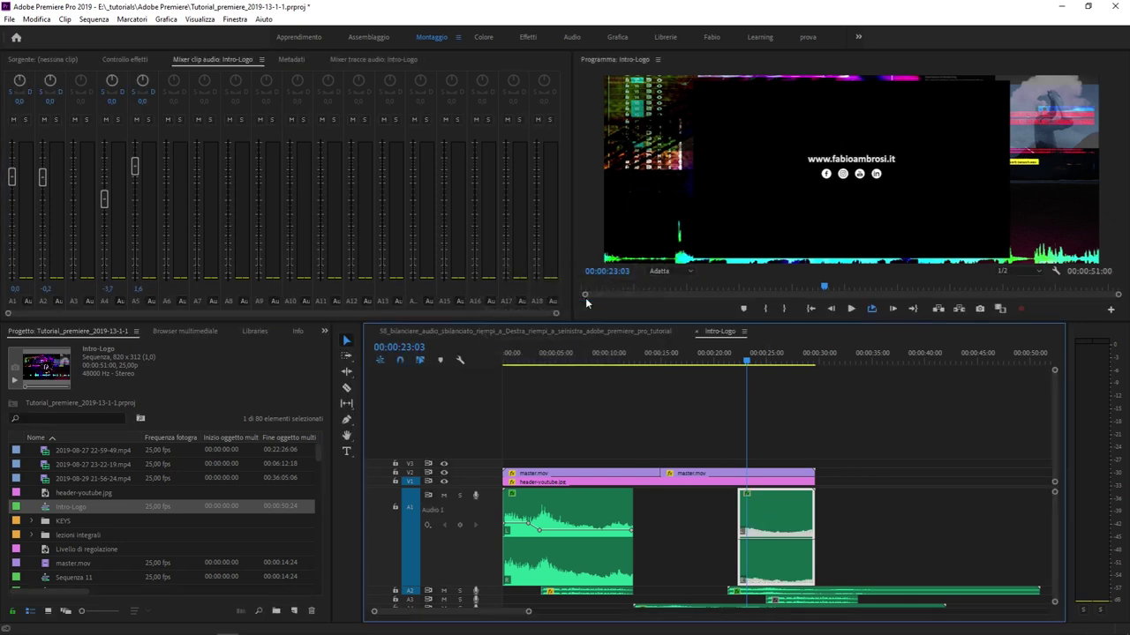
pyautogui.rightClick(774, 533)
pyautogui.press('g')
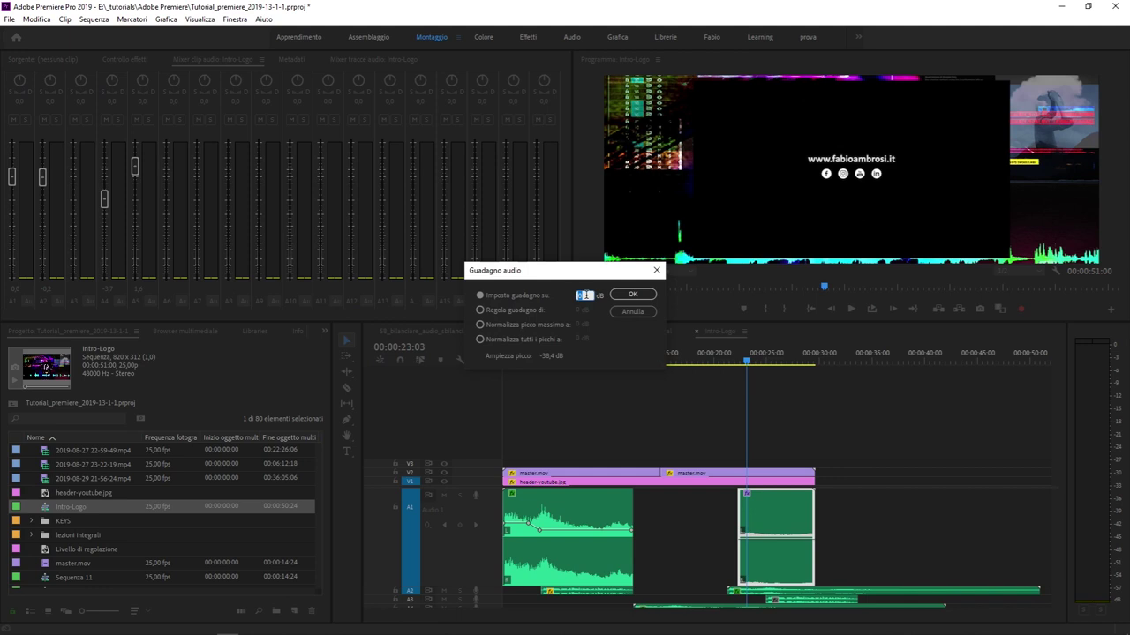
pyautogui.write('6')
pyautogui.press('Return')
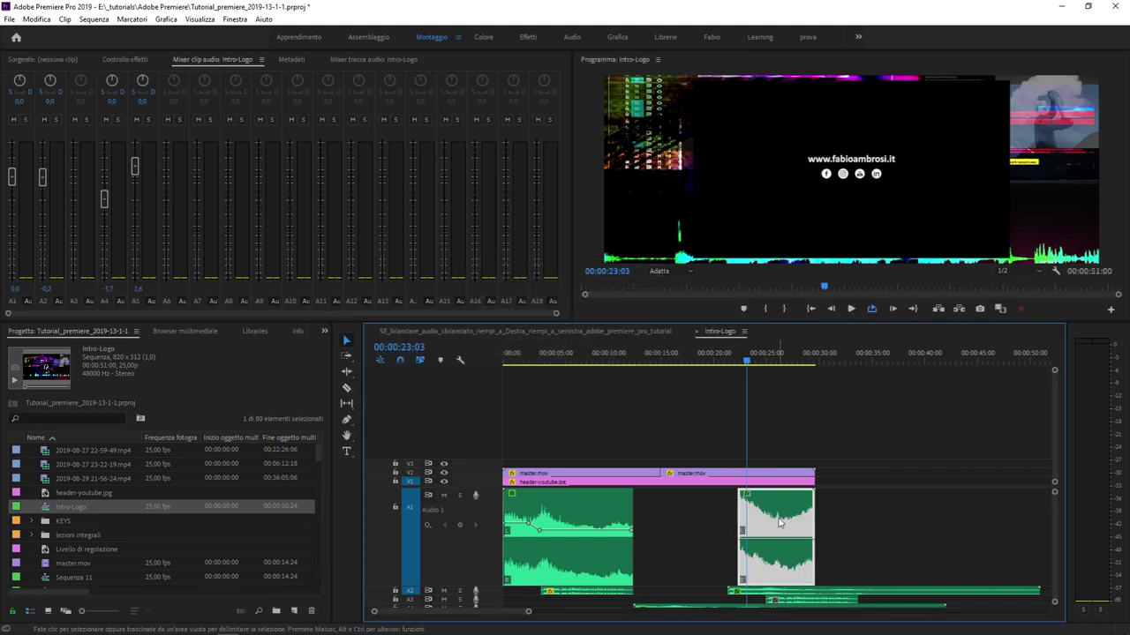
pyautogui.press('g')
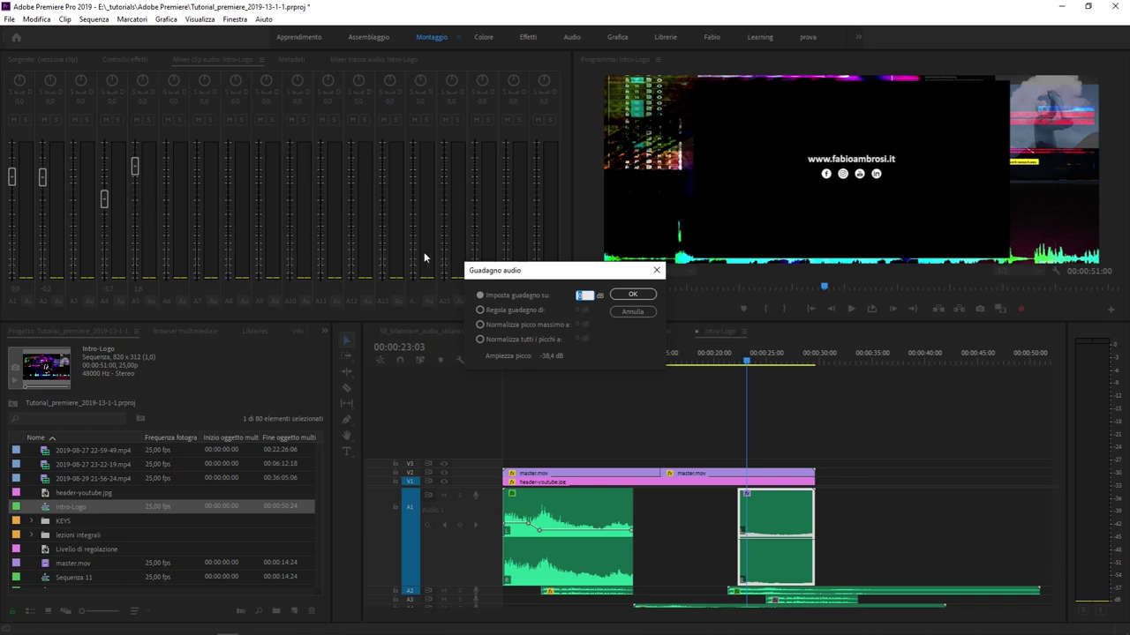
pyautogui.click(632, 312)
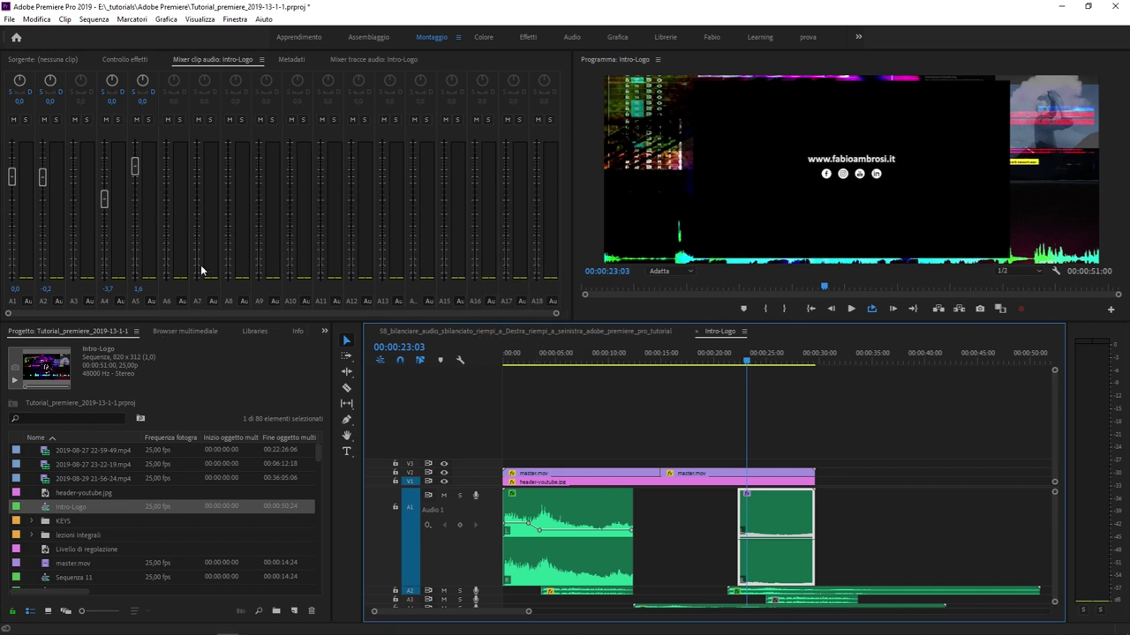
pyautogui.click(566, 357)
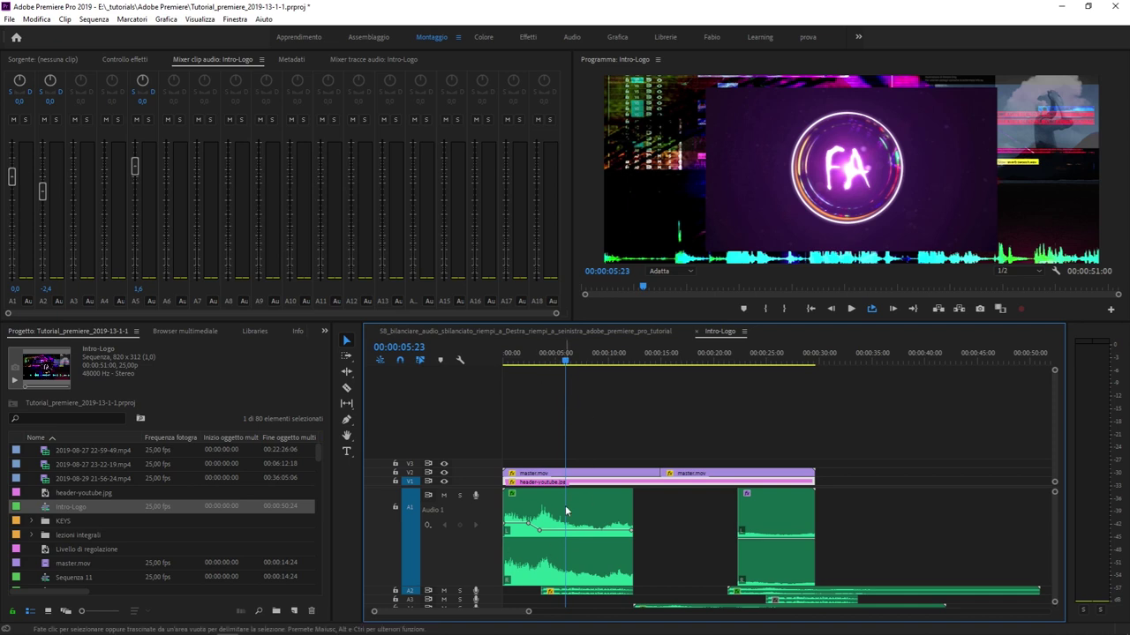
# Step: Try A1 clip levels of 2,7 and -4,5 at different playhead positions
pyautogui.moveTo(11, 177); pyautogui.dragTo(11, 160)
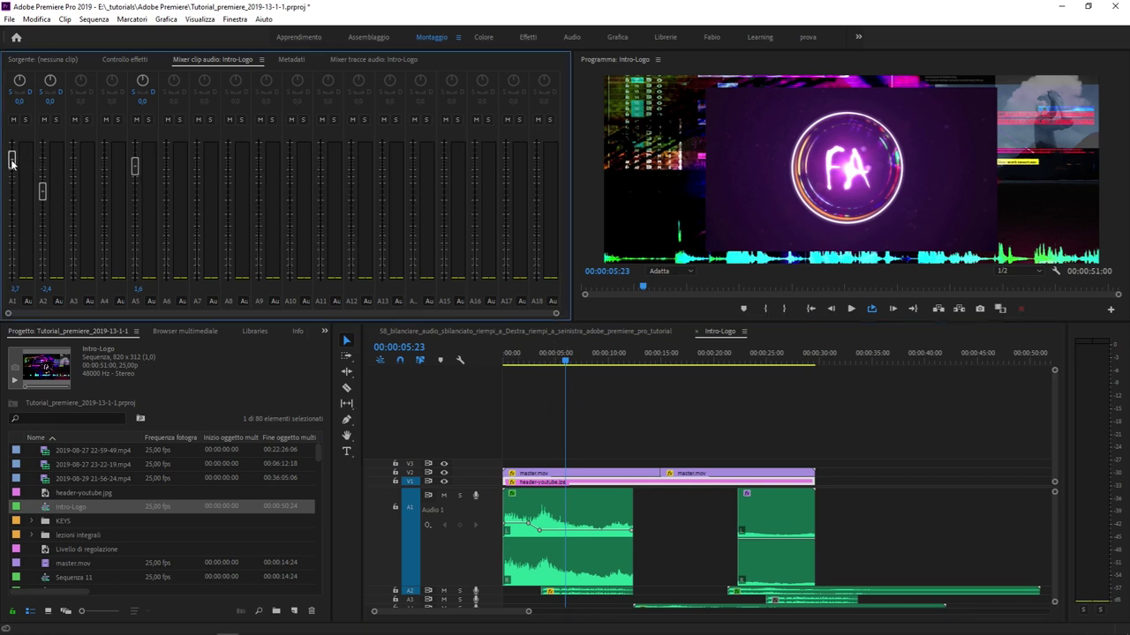
pyautogui.click(734, 353)
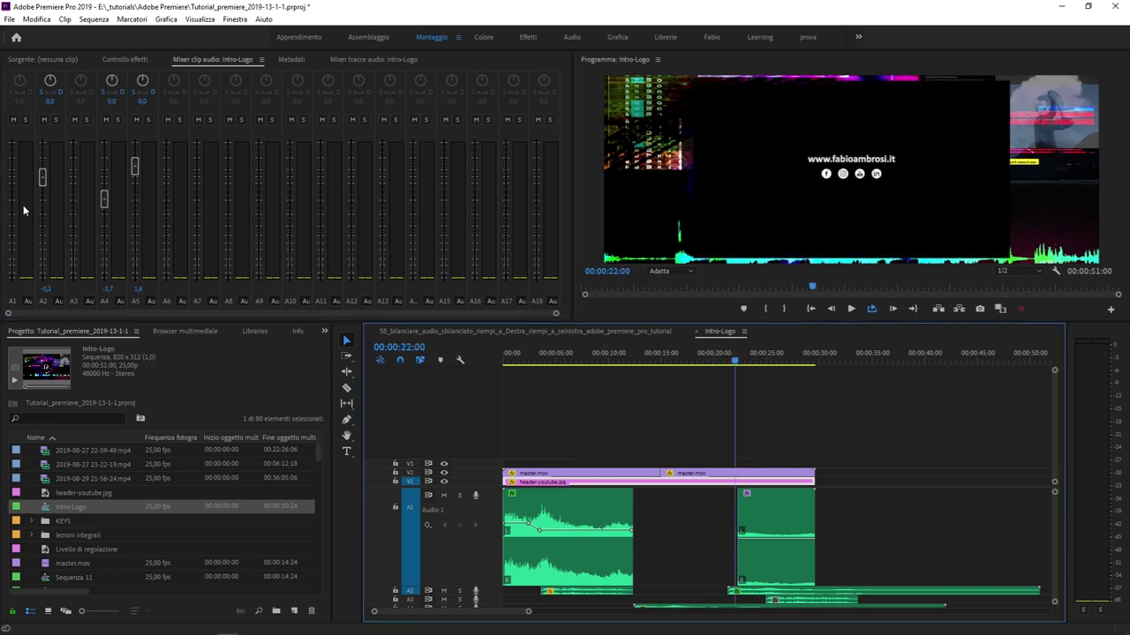
pyautogui.click(766, 363)
pyautogui.moveTo(12, 176); pyautogui.dragTo(12, 203)
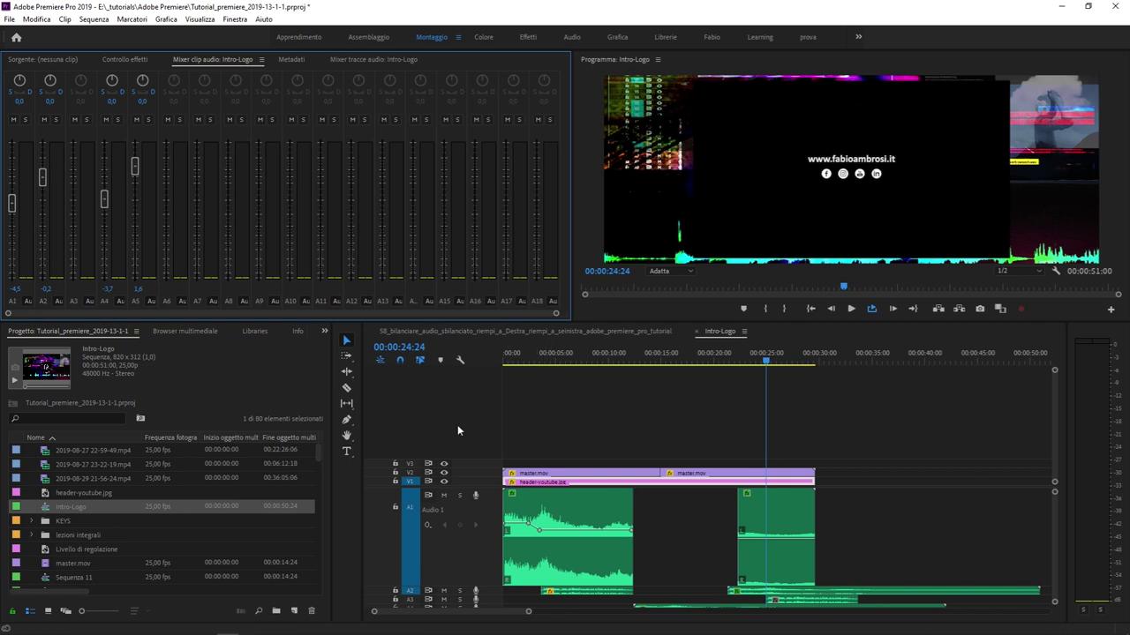
pyautogui.click(541, 391)
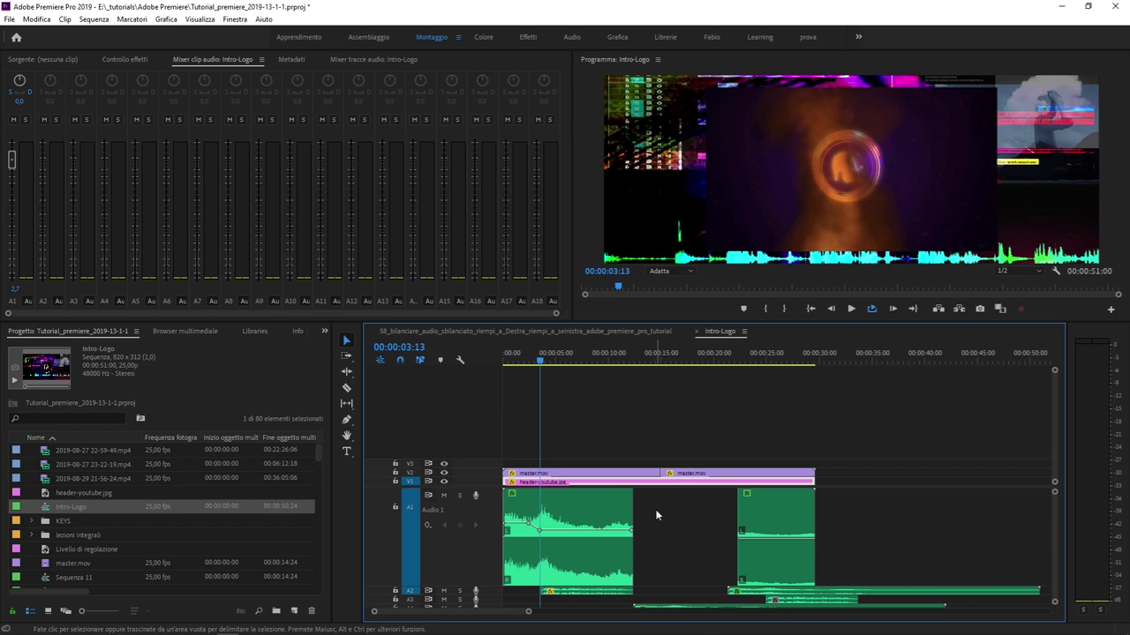
# Step: Lower the first A1 clip to -10,5 dB and the end-card clip to -19,9 dB
pyautogui.click(591, 556)
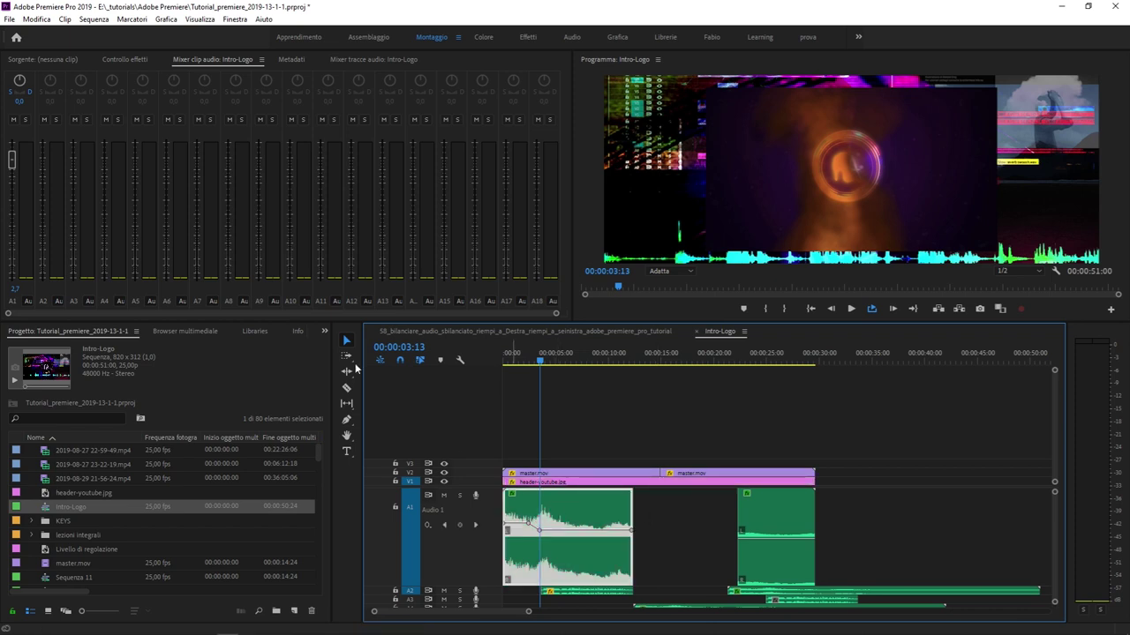
pyautogui.moveTo(12, 159); pyautogui.dragTo(11, 228)
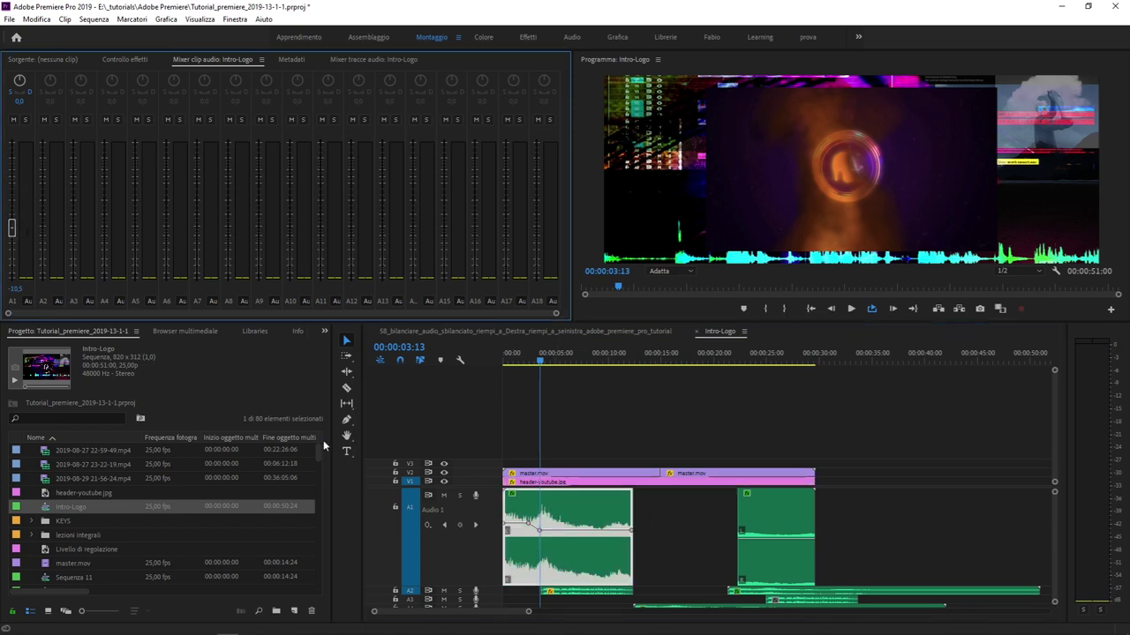
pyautogui.click(756, 362)
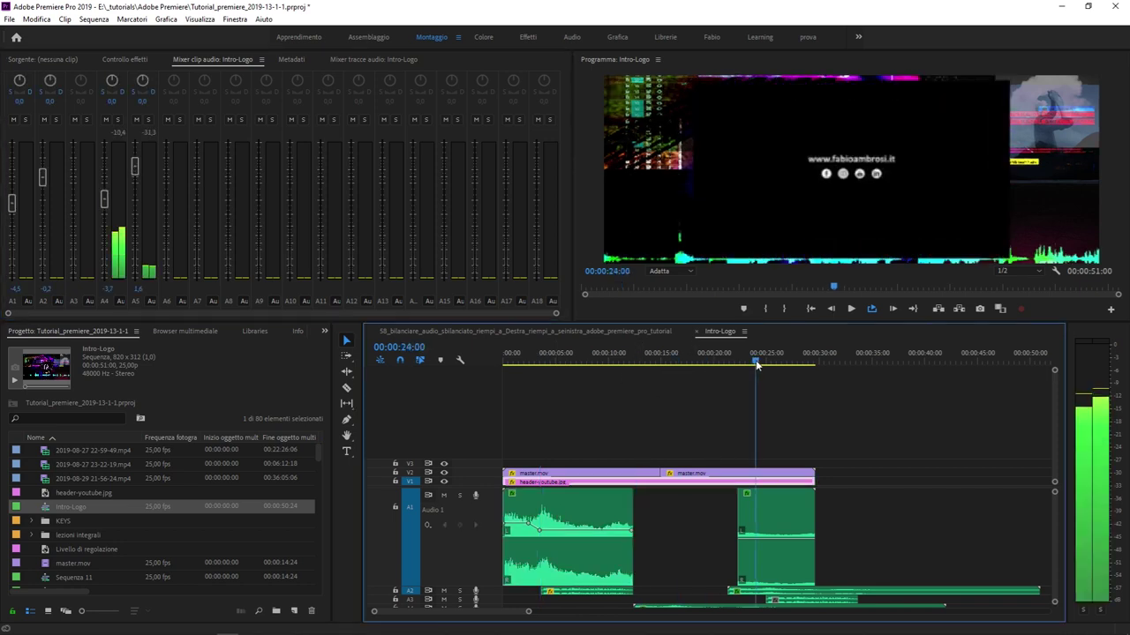
pyautogui.click(679, 363)
pyautogui.click(32, 212)
pyautogui.click(776, 360)
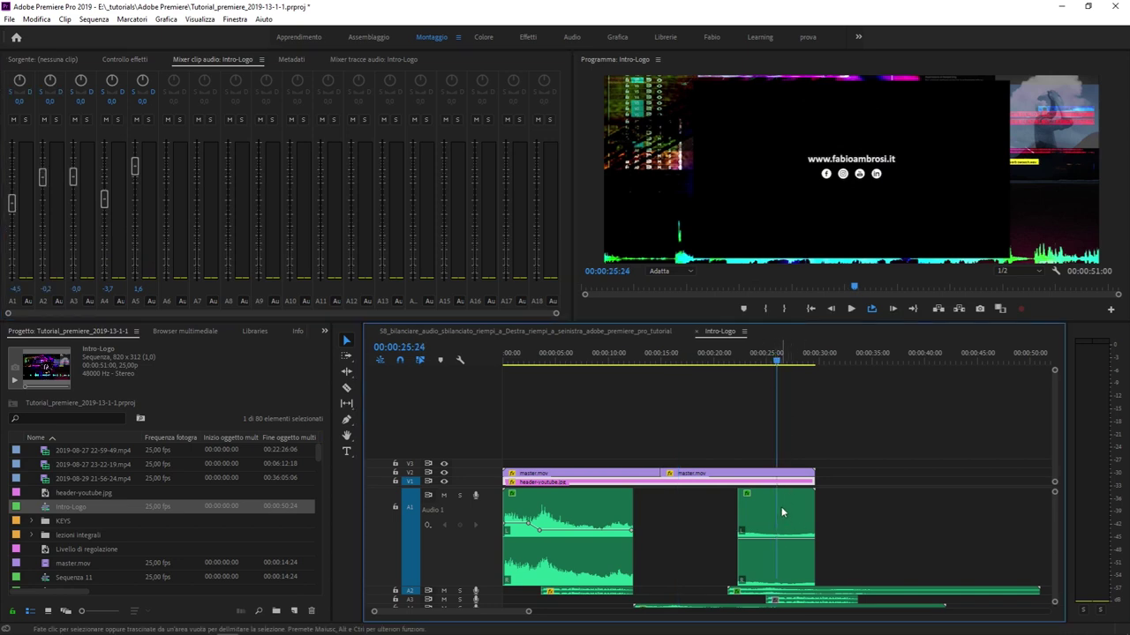
pyautogui.moveTo(12, 203)
pyautogui.mouseDown()
pyautogui.moveTo(11, 156)
pyautogui.moveTo(11, 250)
pyautogui.mouseUp()
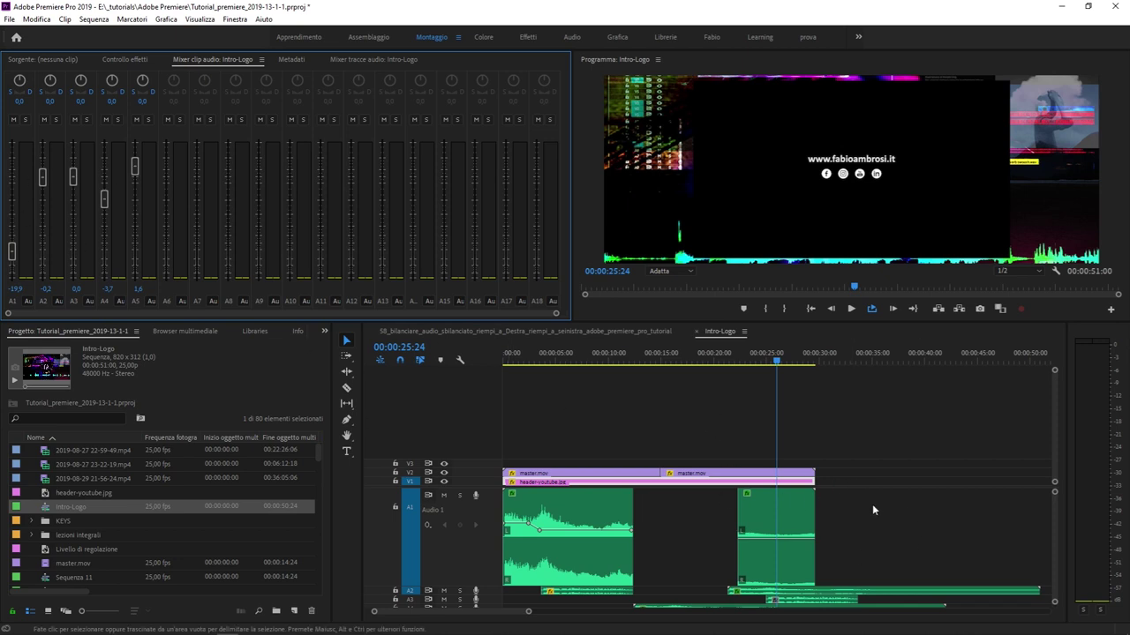
# Step: Compare the end-card clip with the FA logo, then switch to the Audio Track Mixer
pyautogui.click(782, 502)
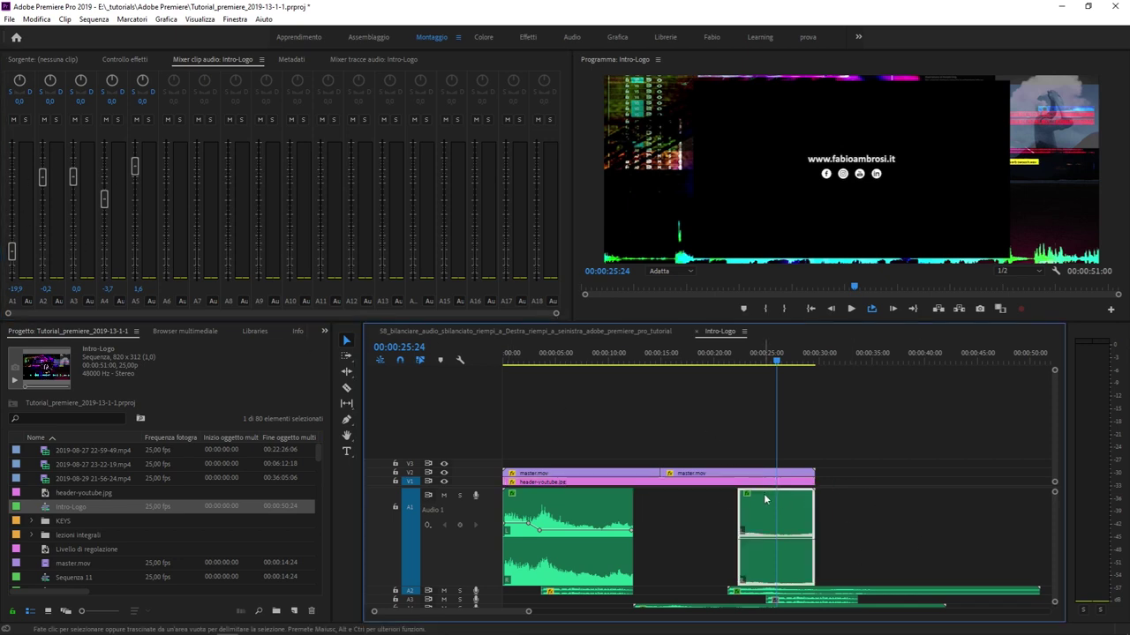
pyautogui.click(764, 363)
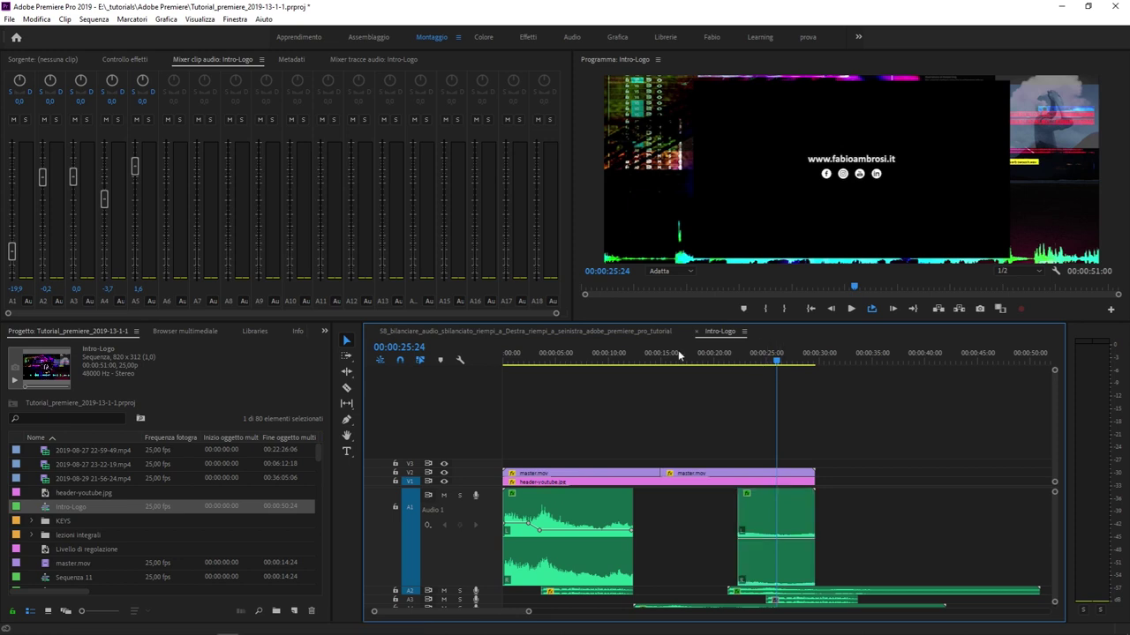
pyautogui.click(574, 353)
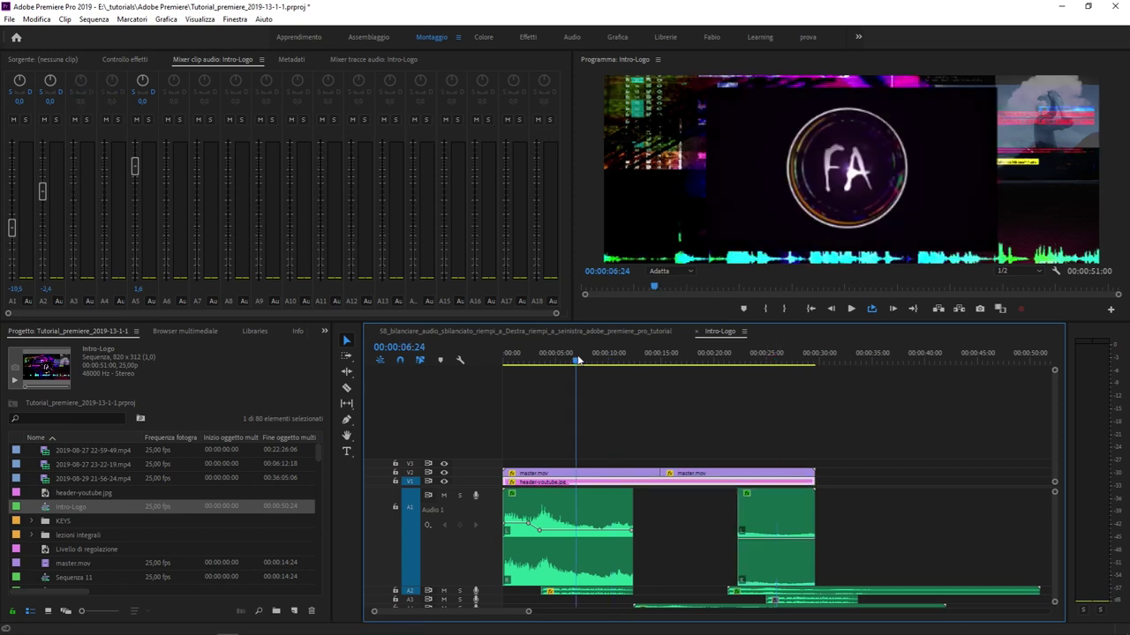
pyautogui.click(795, 362)
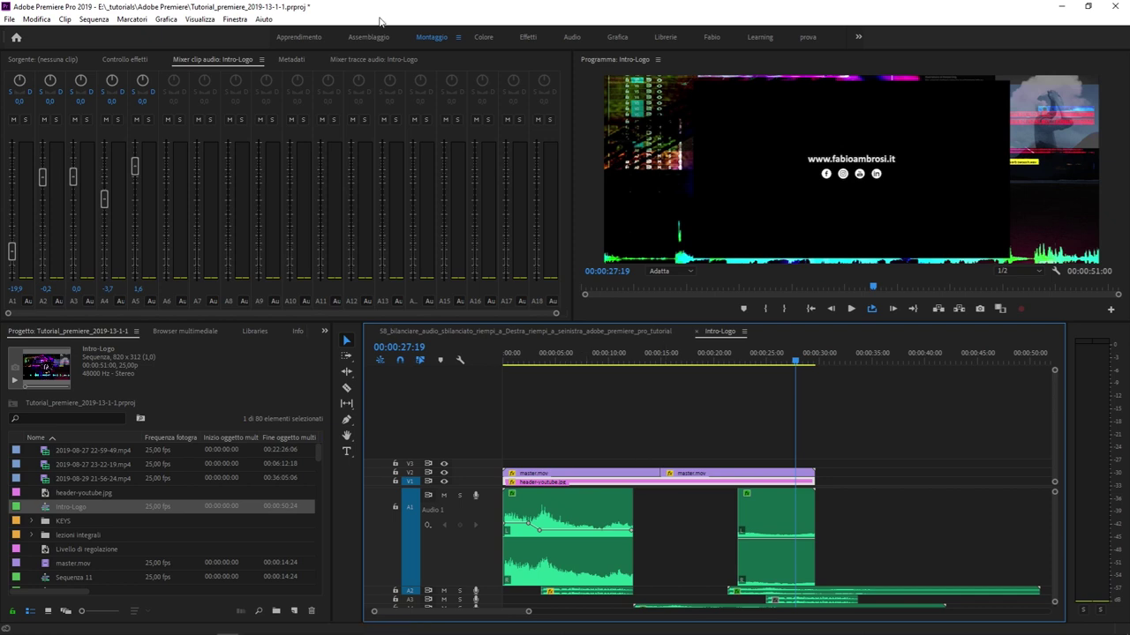
pyautogui.click(356, 58)
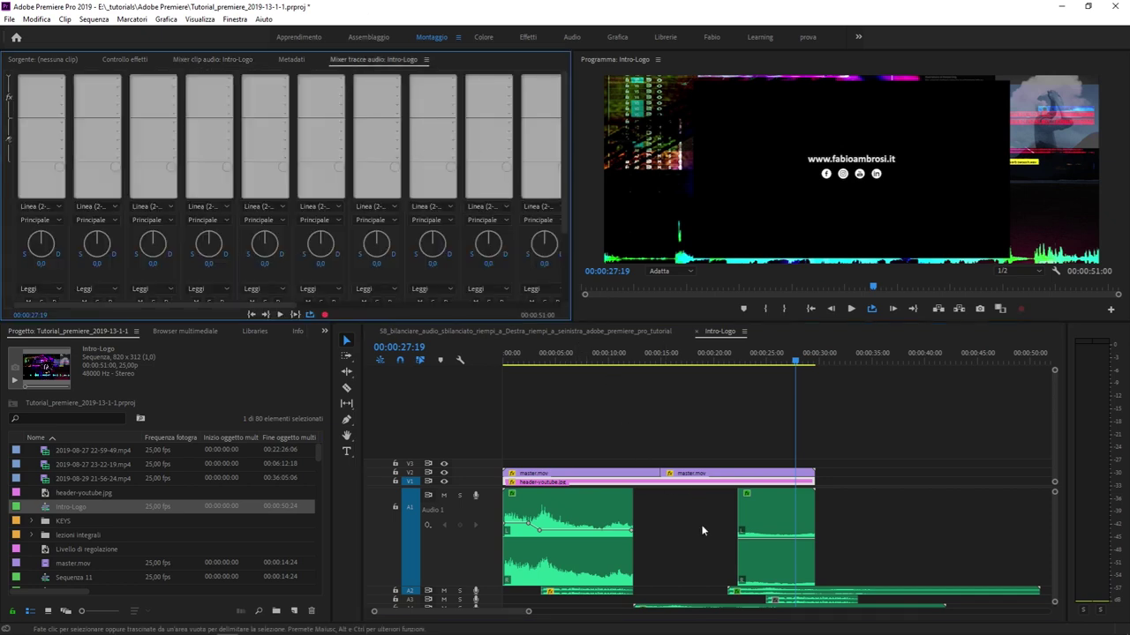
# Step: Duplicate the end-card clip further along A1 using the maximized timeline
pyautogui.press('`')
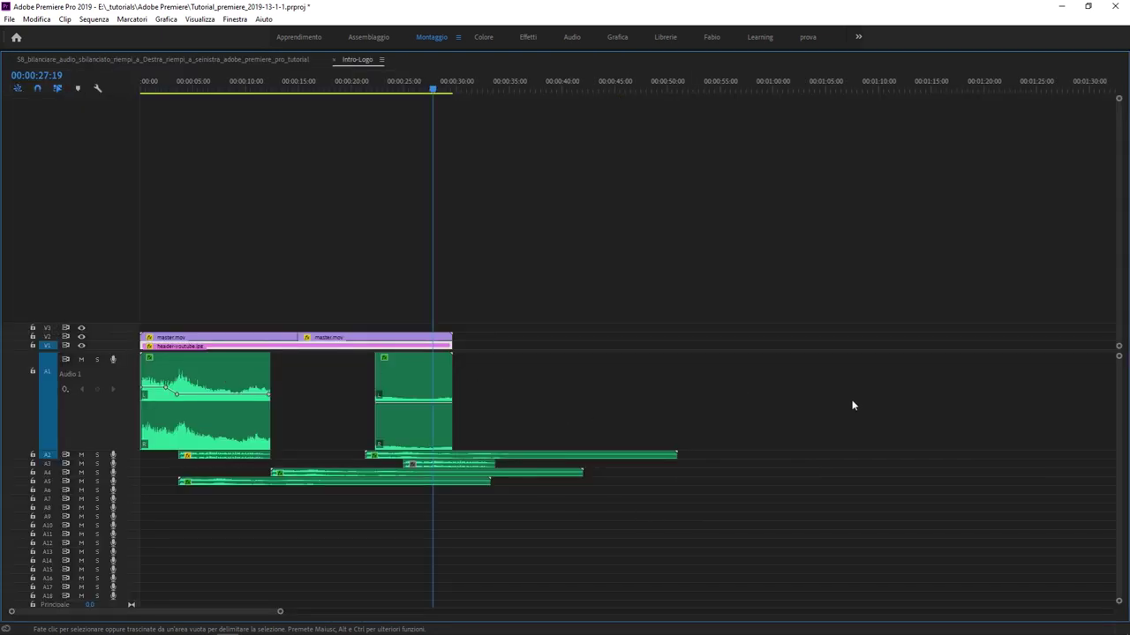
pyautogui.moveTo(408, 366); pyautogui.dragTo(887, 371)
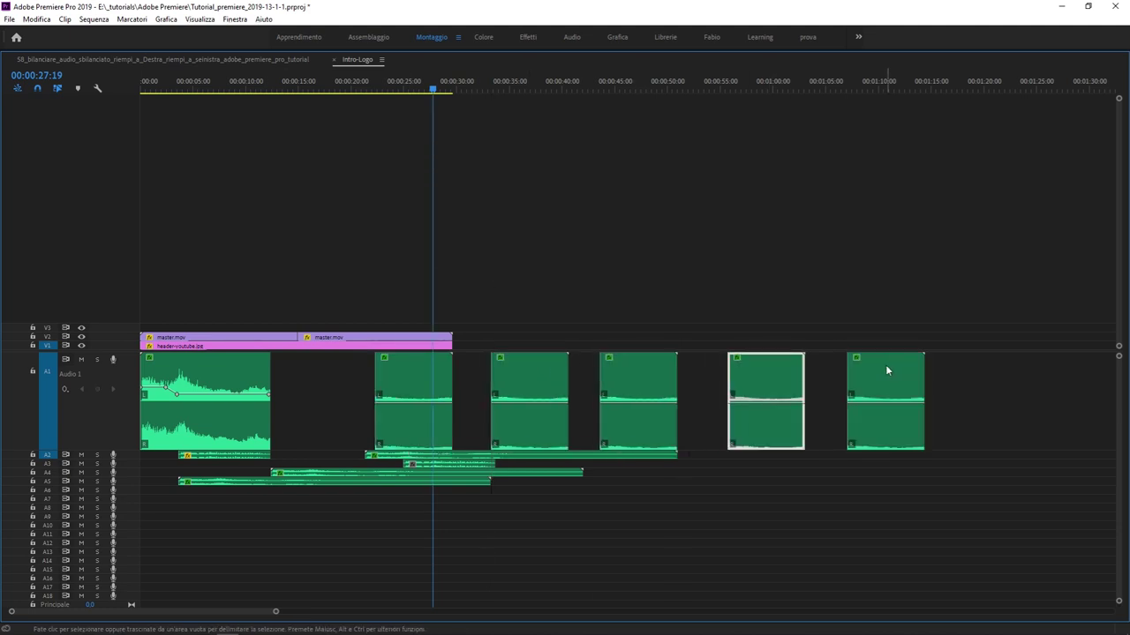
pyautogui.press('`')
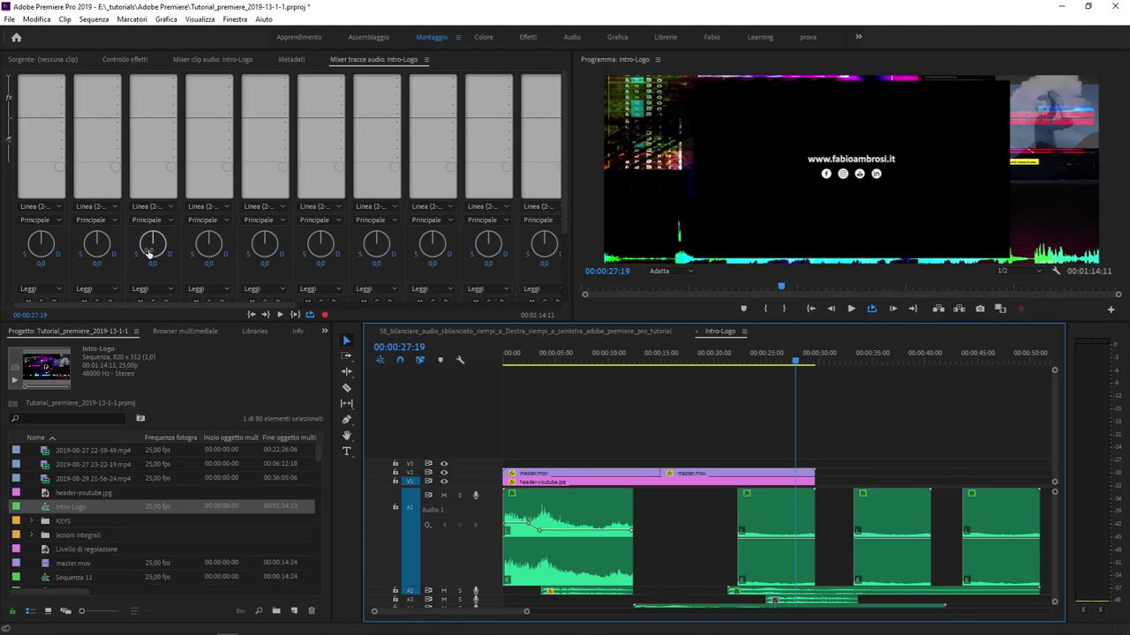
# Step: Hide the mixer's effects and sends, then try the Audio 1 track fader down to -17,4 dB
pyautogui.click(11, 81)
pyautogui.click(11, 81)
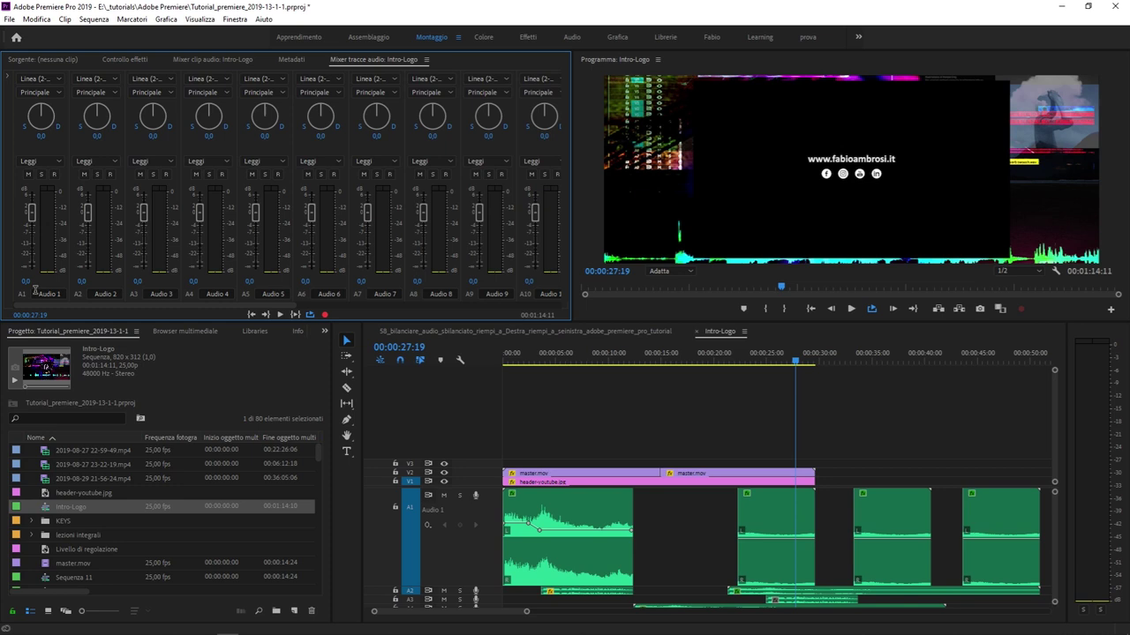
pyautogui.moveTo(31, 212); pyautogui.dragTo(37, 194)
pyautogui.moveTo(39, 238); pyautogui.dragTo(39, 252)
pyautogui.moveTo(749, 353); pyautogui.dragTo(556, 353)
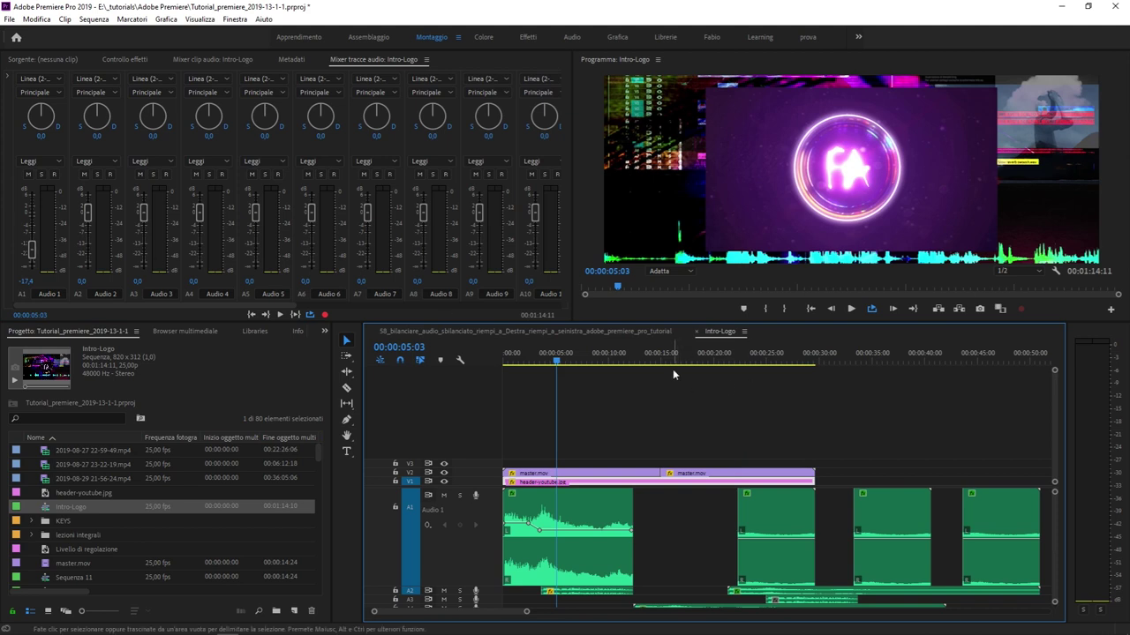
pyautogui.click(653, 331)
pyautogui.click(725, 332)
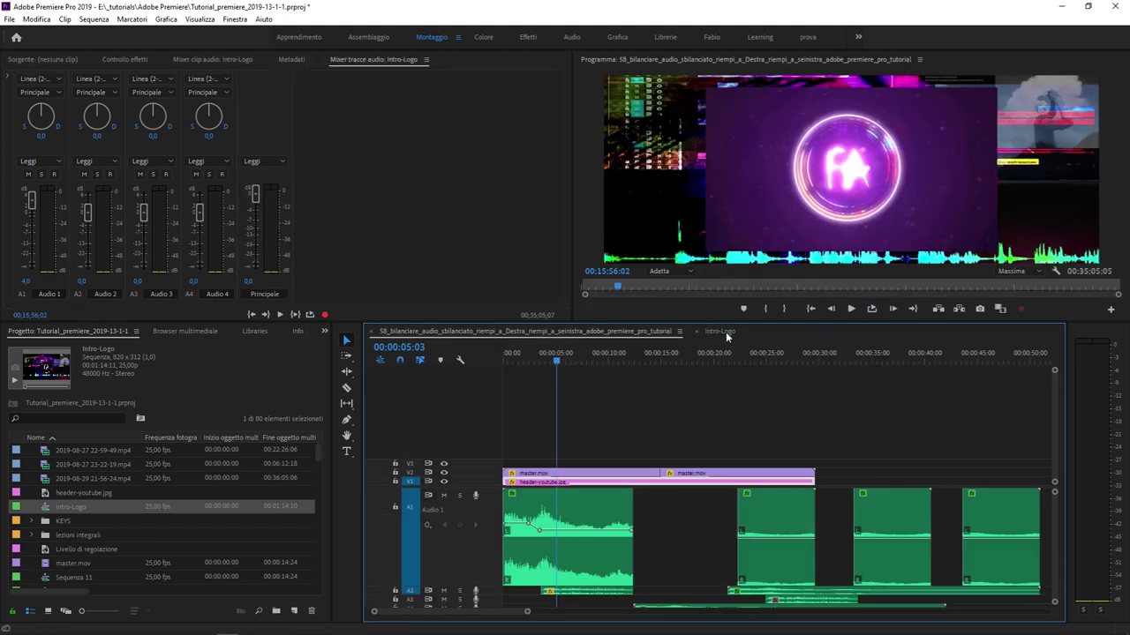
pyautogui.click(725, 332)
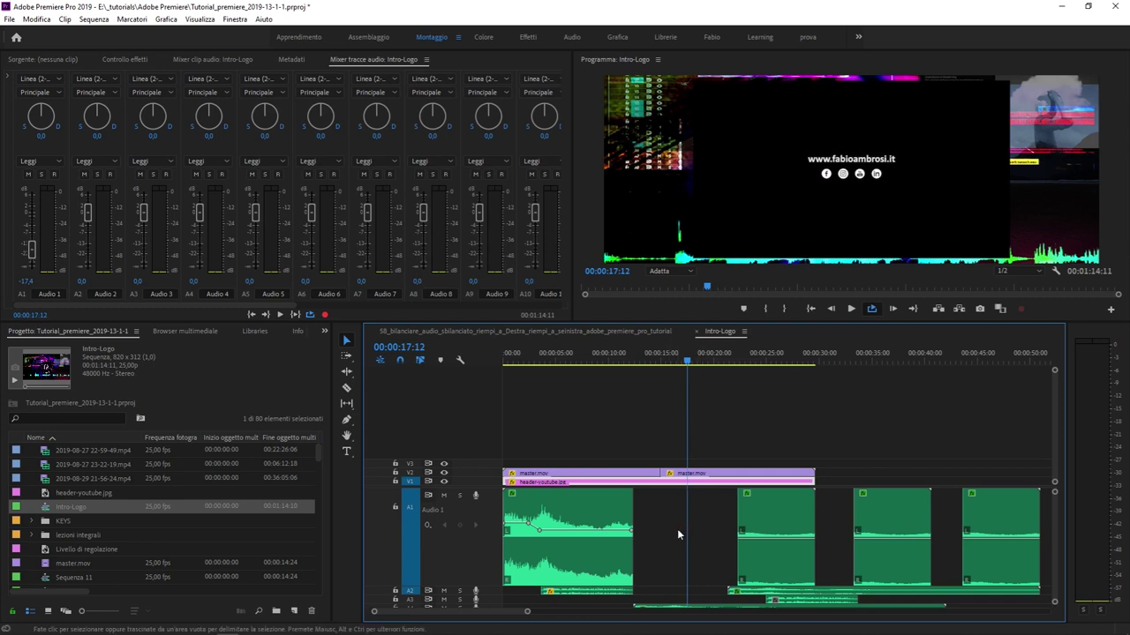
# Step: Reset the Audio 1 track volume to 0 dB and enlarge the track mixer to full window
pyautogui.click(677, 528)
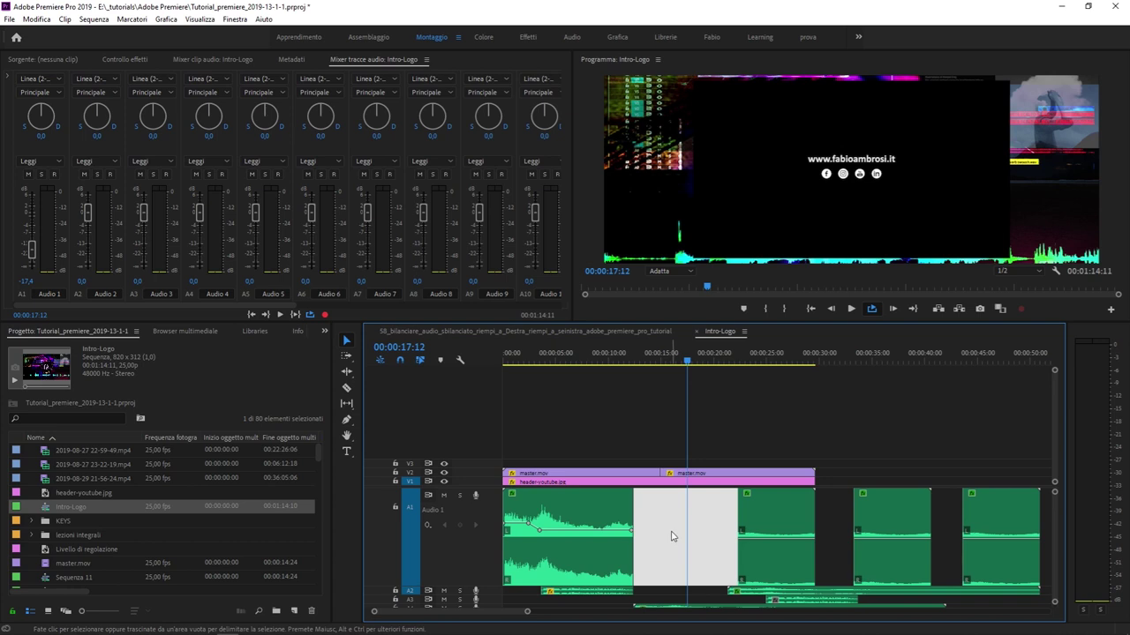
pyautogui.click(25, 281)
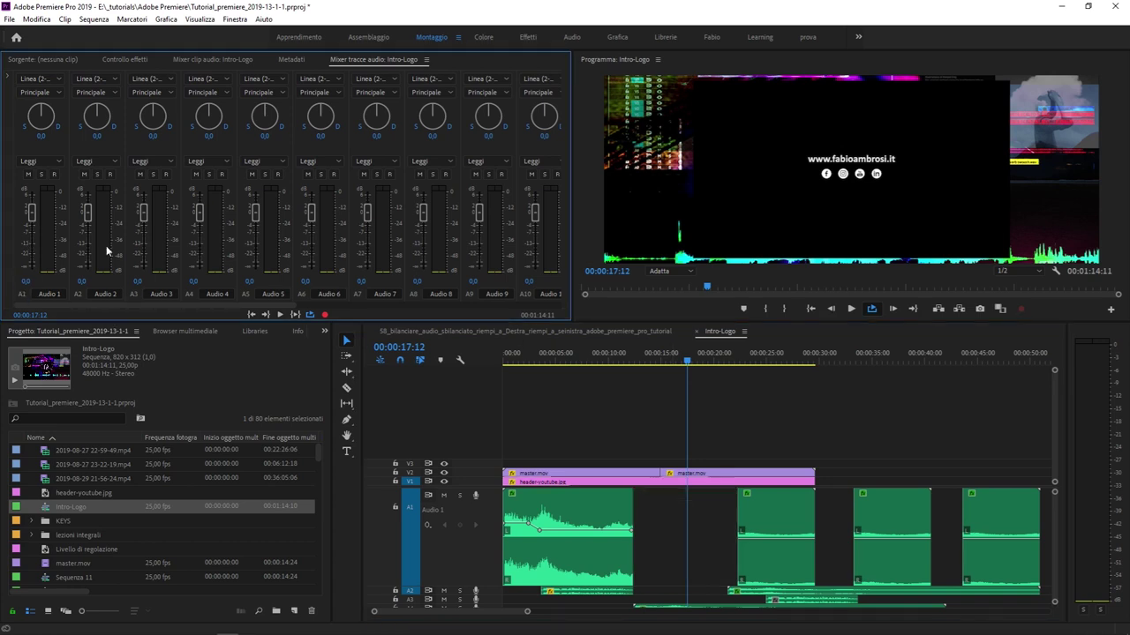
pyautogui.press('`')
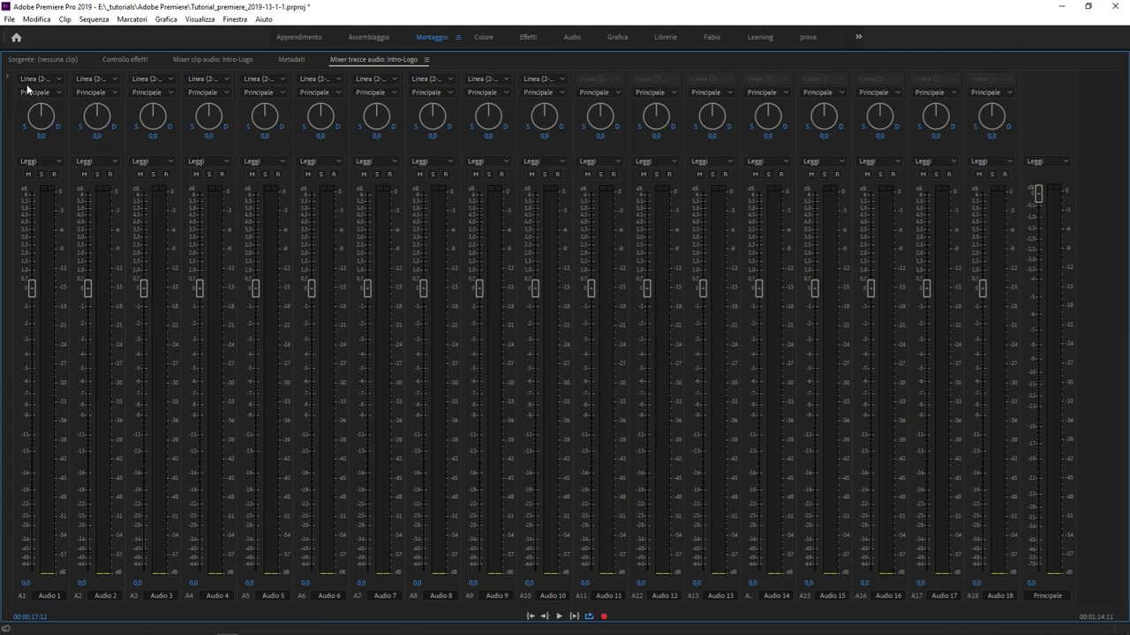
pyautogui.click(7, 78)
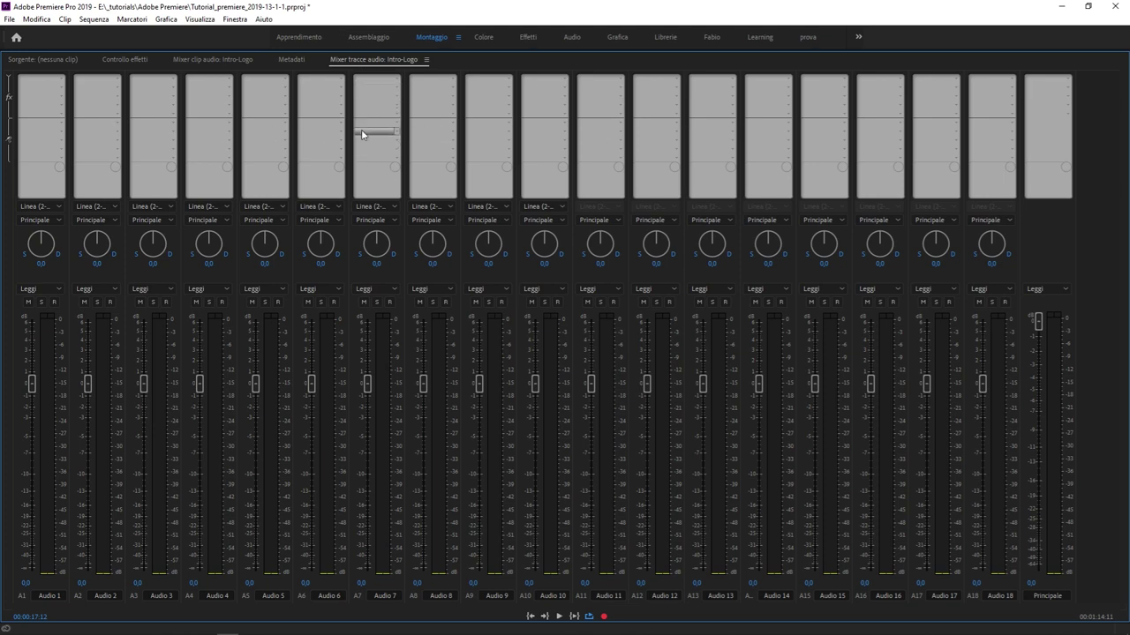
pyautogui.click(8, 82)
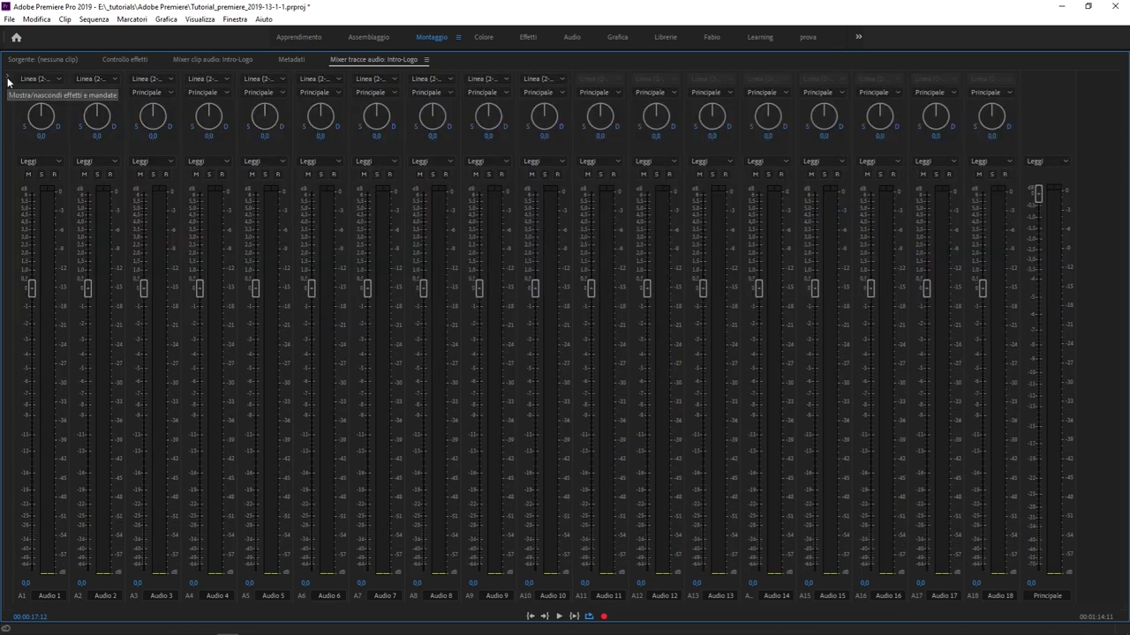
# Step: Toggle the Show/Hide Effects and Sends triangle until the effect slots appear above all tracks
pyautogui.click(8, 82)
pyautogui.click(8, 82)
pyautogui.click(8, 82)
pyautogui.click(8, 82)
pyautogui.click(8, 82)
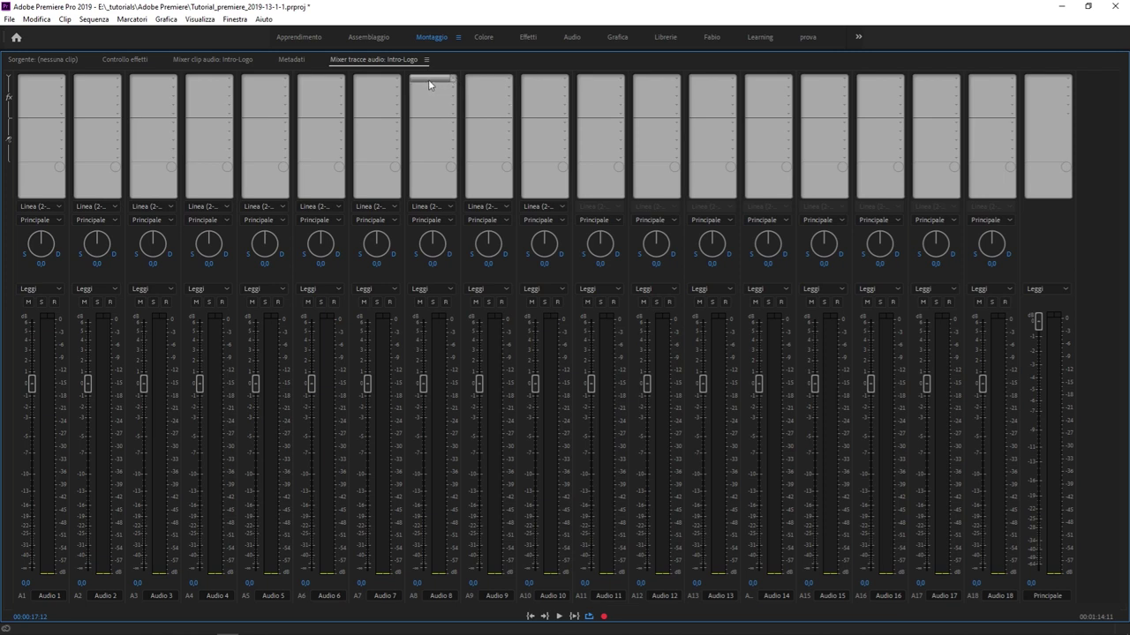
# Step: Insert Compressore multibanda from Ampiezza e compressione into Audio 8's first slot and review its editor
pyautogui.click(452, 82)
pyautogui.moveTo(516, 109)
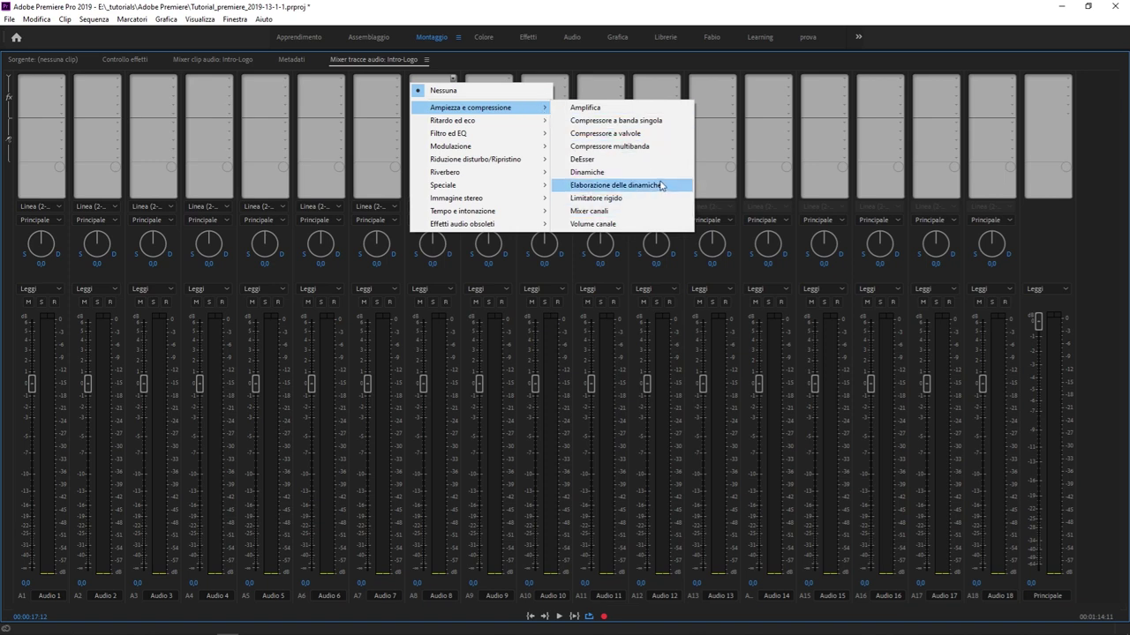
pyautogui.click(668, 146)
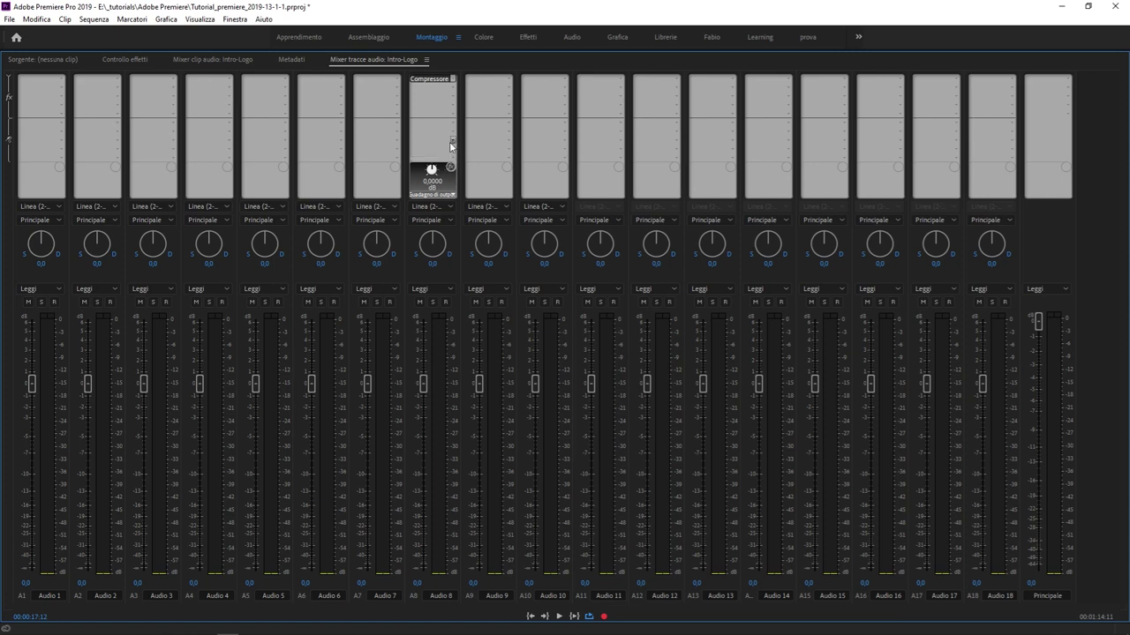
pyautogui.doubleClick(433, 82)
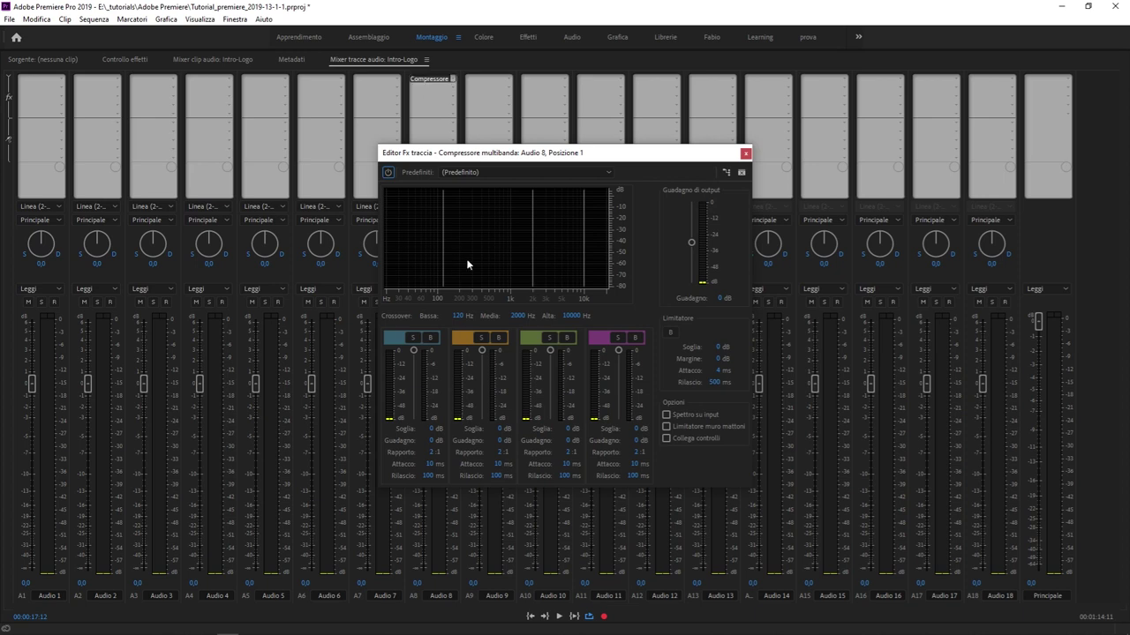
pyautogui.click(745, 153)
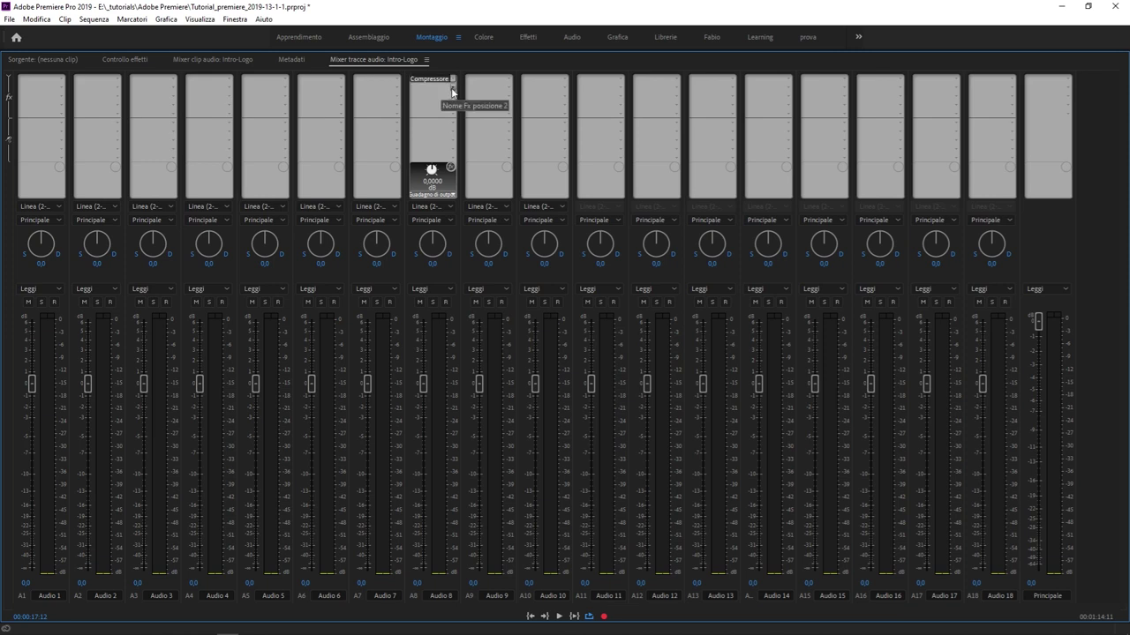
# Step: Add Riverbero da studio to Audio 8's second effect slot and review its settings
pyautogui.click(452, 81)
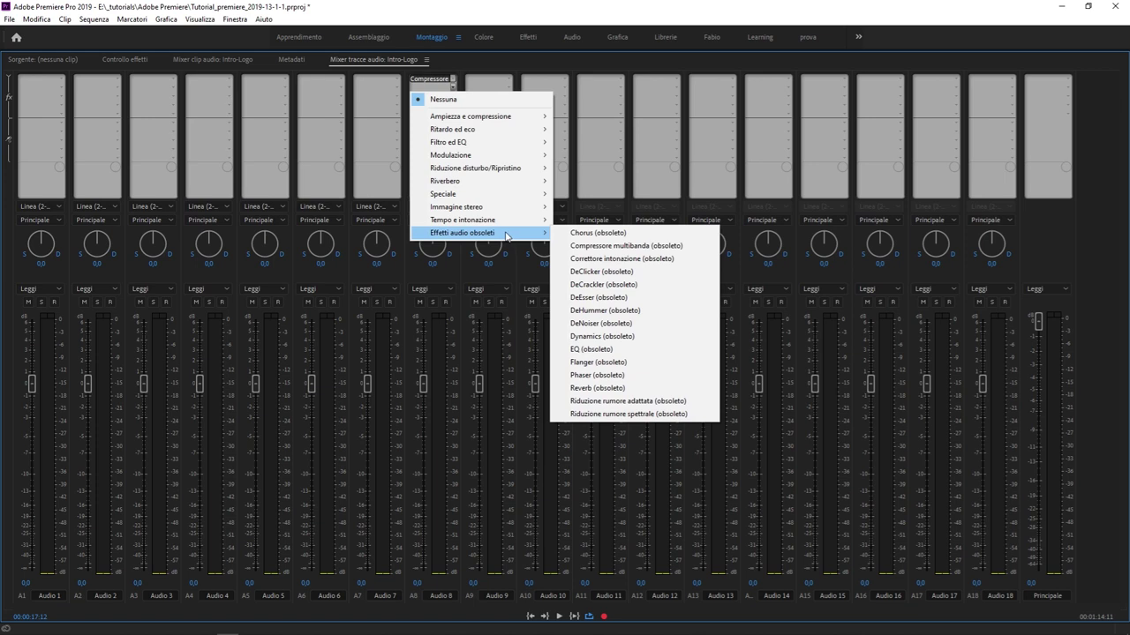
pyautogui.moveTo(502, 184)
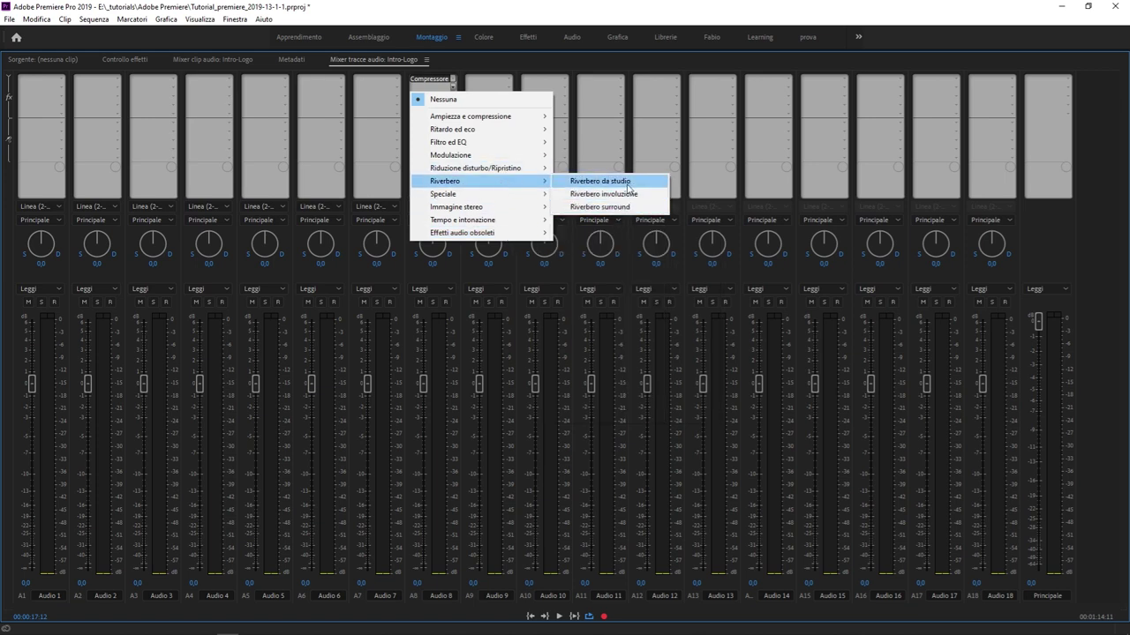
pyautogui.click(626, 184)
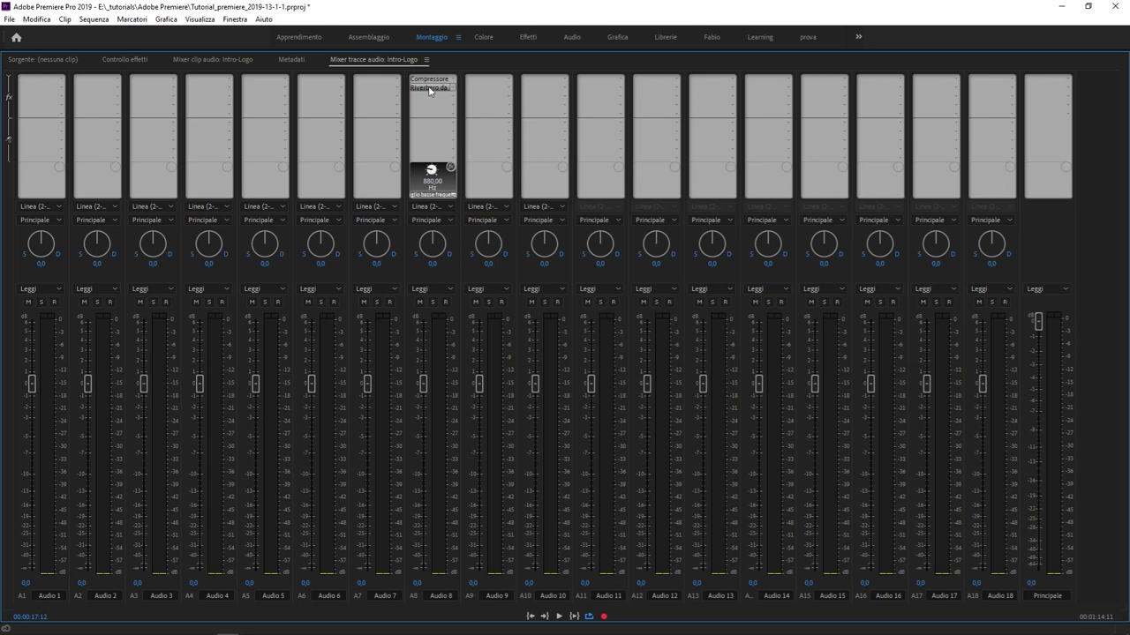
pyautogui.doubleClick(429, 89)
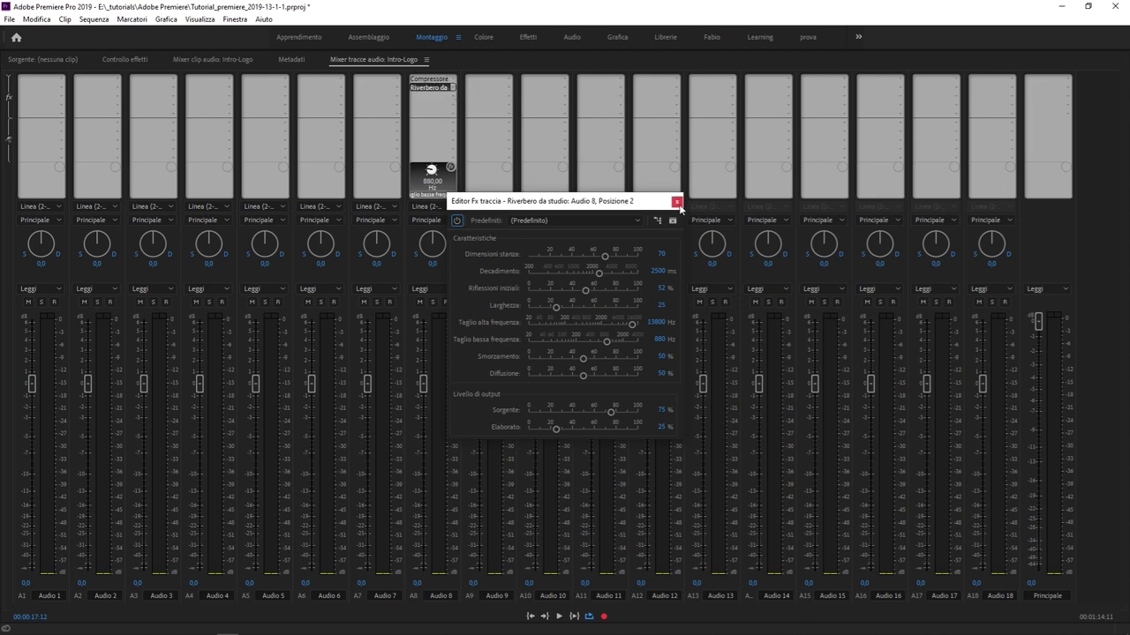
pyautogui.click(677, 203)
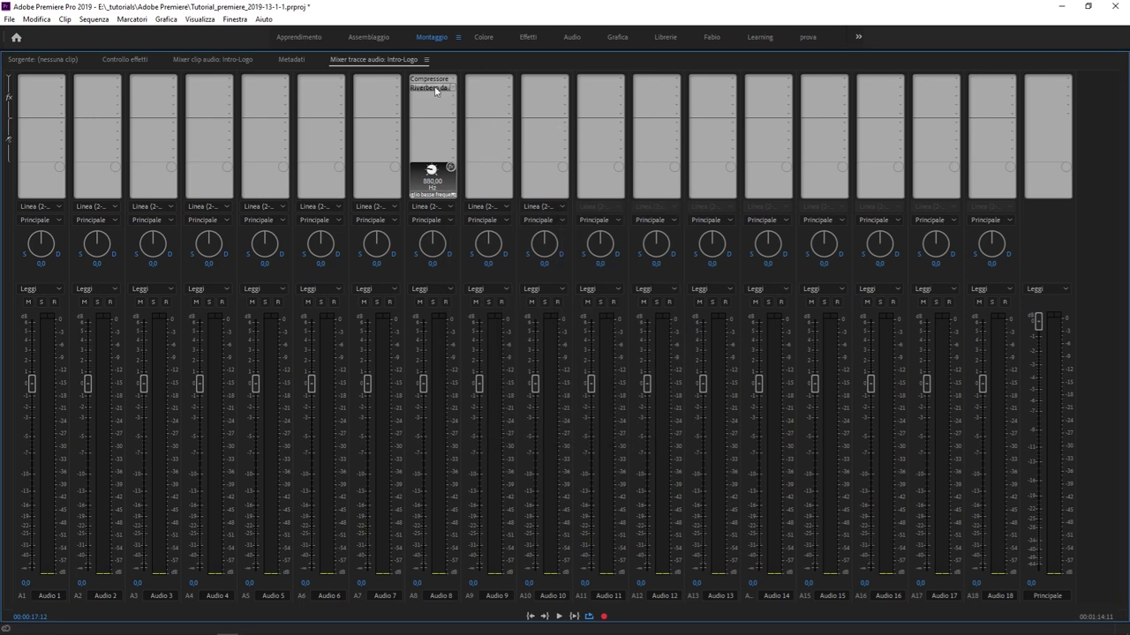
pyautogui.scroll(1, 433, 94)
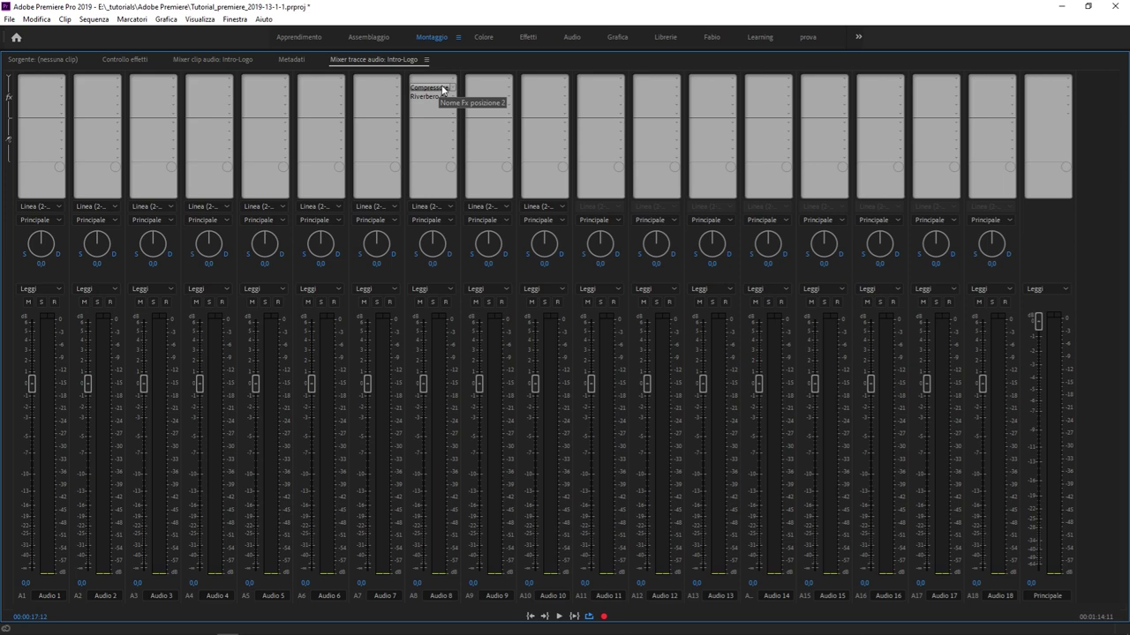
# Step: Move Riverbero da studio above Compressore multibanda, then set both slots to Nessuno
pyautogui.moveTo(433, 96); pyautogui.dragTo(434, 79)
pyautogui.click(452, 89)
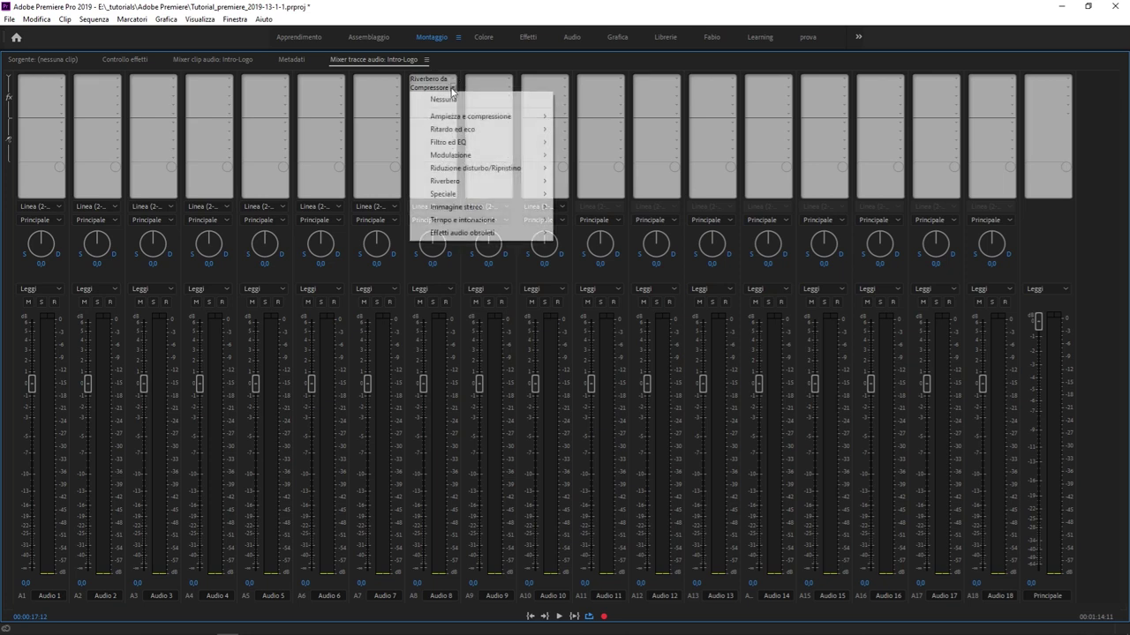
pyautogui.click(448, 99)
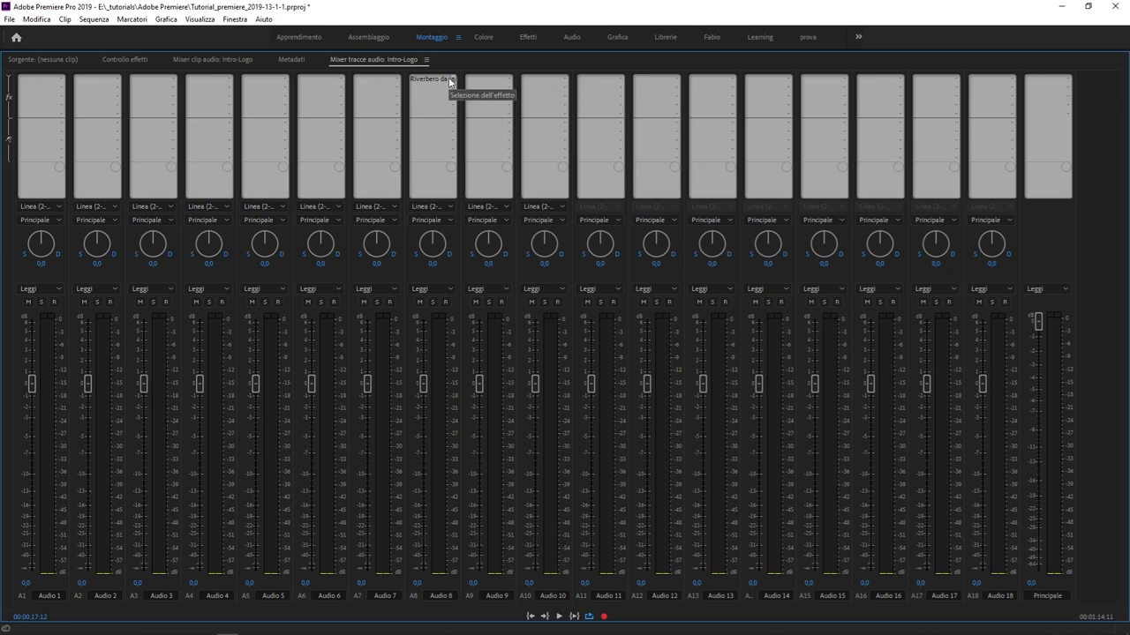
pyautogui.click(451, 81)
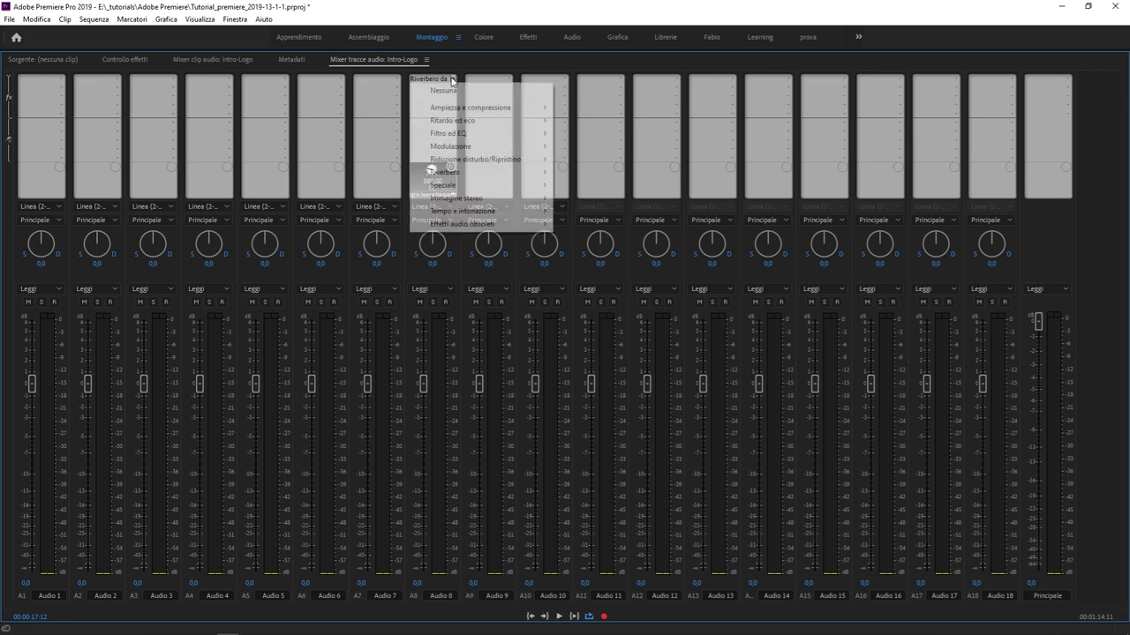
pyautogui.click(483, 93)
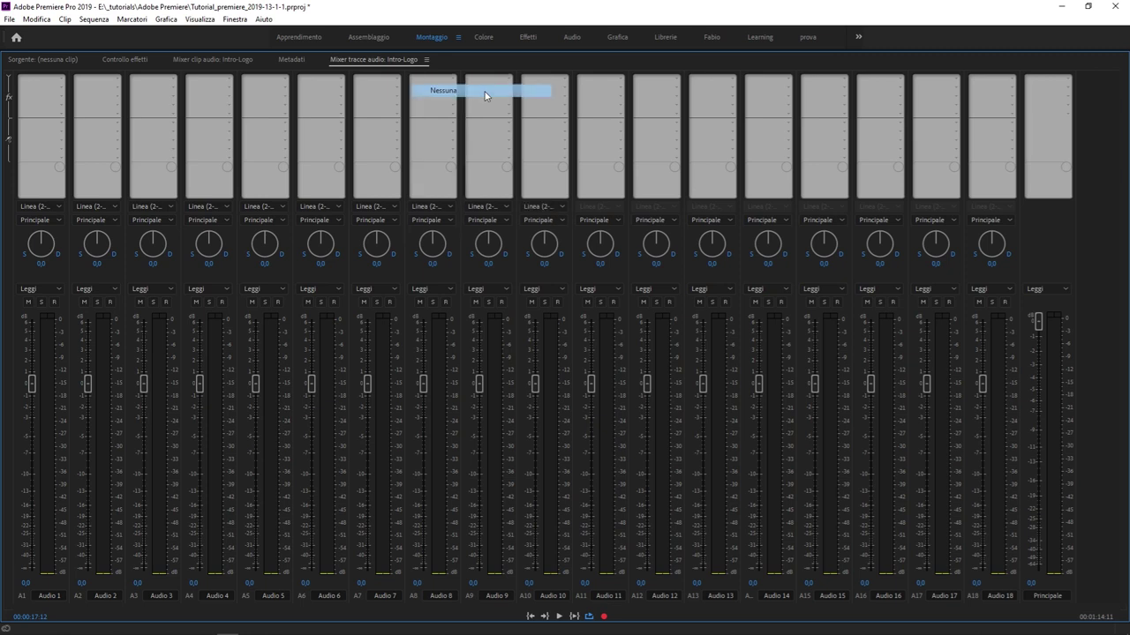
pyautogui.click(441, 209)
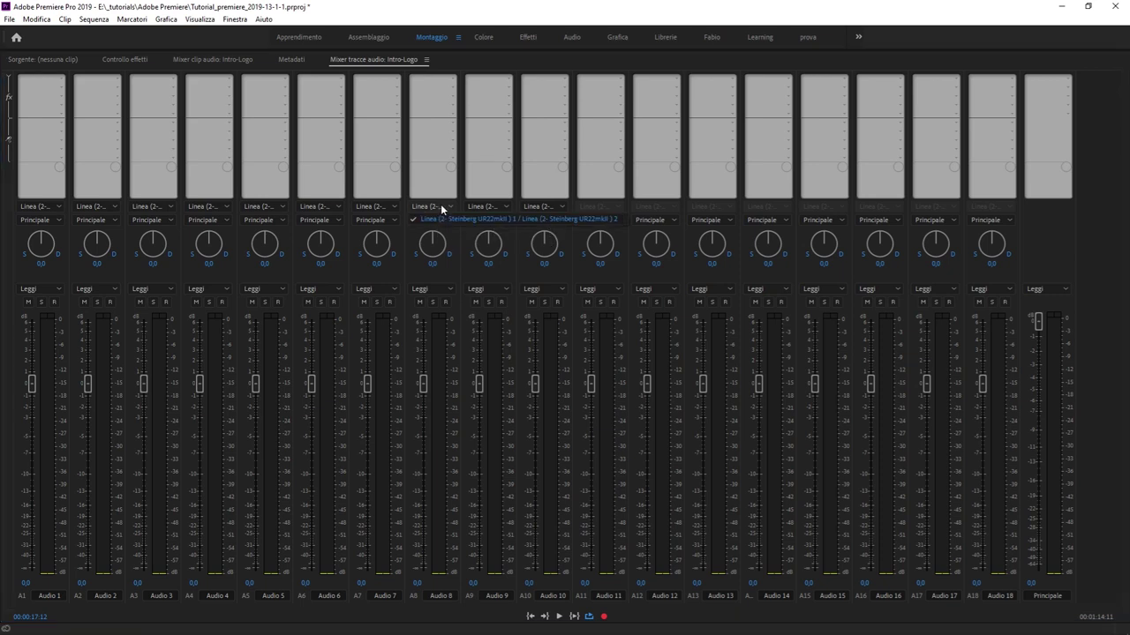
pyautogui.click(441, 213)
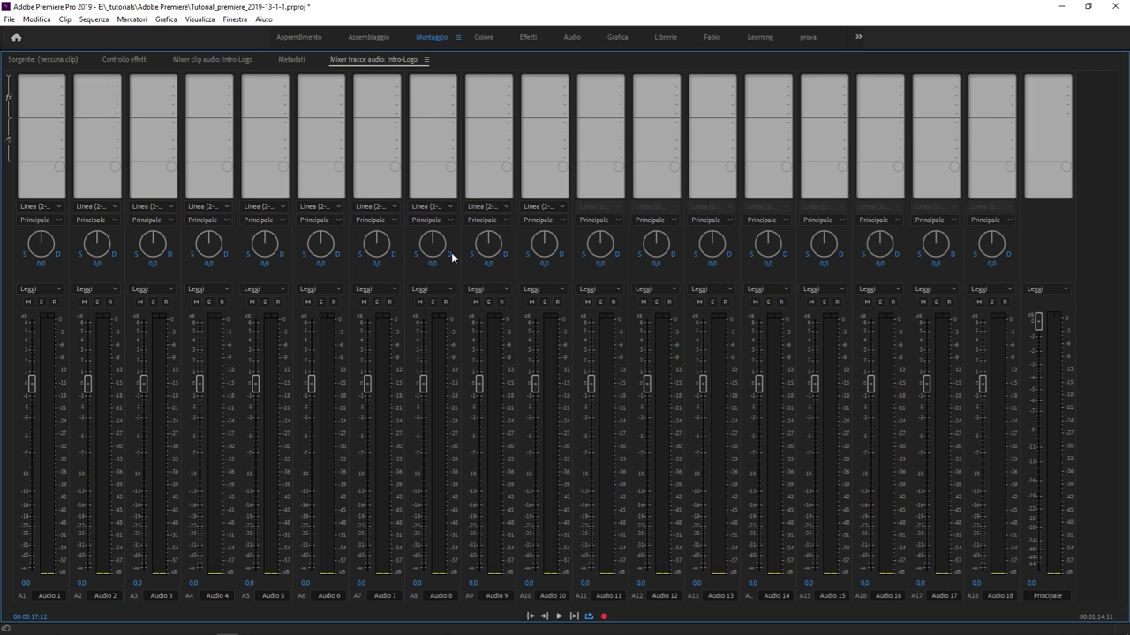
# Step: Pan Audio 8 left and right, recentre it at 0,0, and show its automation modes
pyautogui.moveTo(432, 244); pyautogui.dragTo(433, 282)
pyautogui.moveTo(432, 244)
pyautogui.mouseDown()
pyautogui.moveTo(433, 178)
pyautogui.moveTo(439, 241)
pyautogui.moveTo(446, 185)
pyautogui.mouseUp()
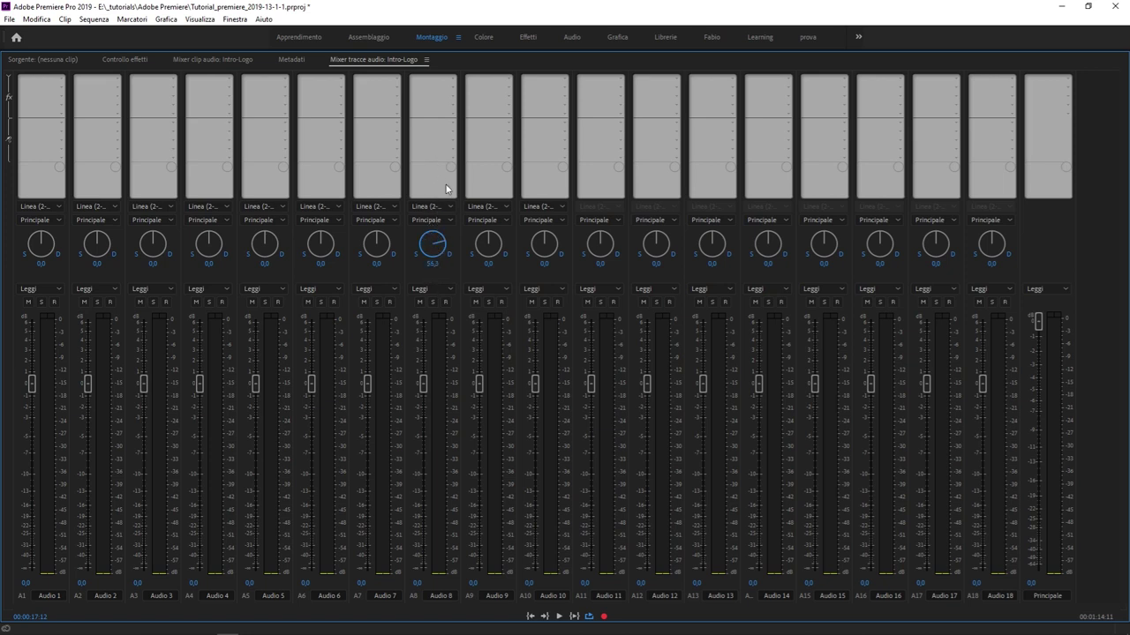
pyautogui.click(435, 265)
pyautogui.write('0')
pyautogui.press('Return')
pyautogui.click(443, 291)
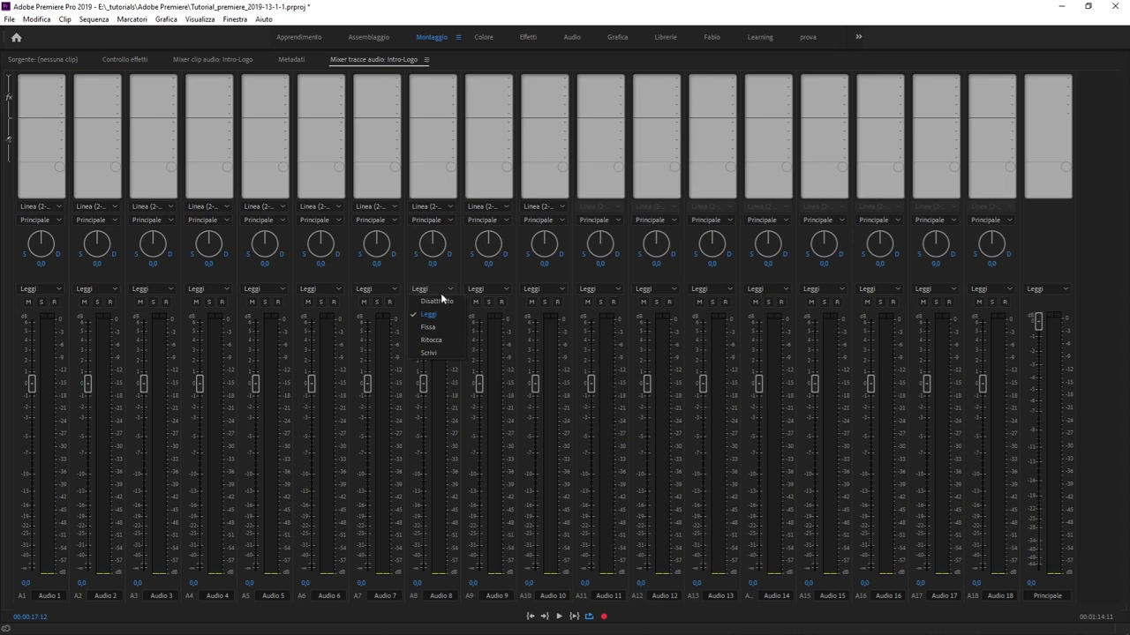
# Step: Keep Audio 8 on Leggi, toggle its mute and solo off, and arm it for recording
pyautogui.click(439, 288)
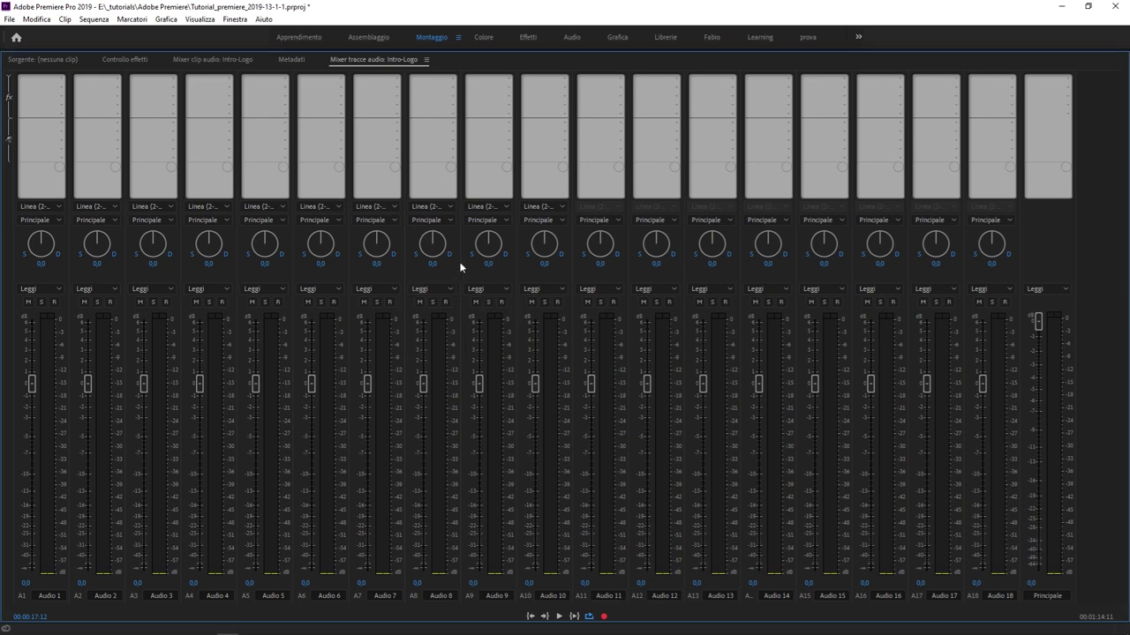
pyautogui.click(419, 303)
pyautogui.click(420, 303)
pyautogui.click(433, 303)
pyautogui.click(446, 302)
# Step: Disarm recording on Audio 8 and test its fader between about -8 and -13 dB
pyautogui.click(446, 302)
pyautogui.moveTo(422, 383)
pyautogui.mouseDown()
pyautogui.moveTo(431, 492)
pyautogui.moveTo(426, 418)
pyautogui.mouseUp()
pyautogui.moveTo(423, 478); pyautogui.dragTo(432, 462)
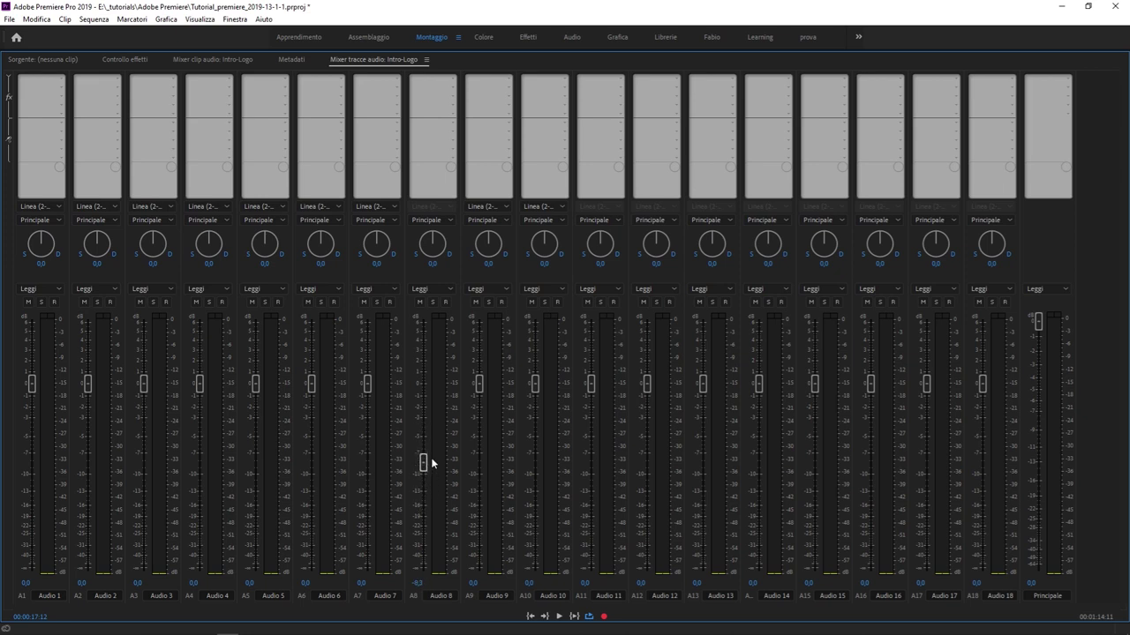
pyautogui.moveTo(433, 407); pyautogui.dragTo(415, 495)
# Step: Reset Audio 8's volume to 0 dB, try about +3 dB, then set it back to 0 dB
pyautogui.click(419, 584)
pyautogui.write('0')
pyautogui.press('Return')
pyautogui.moveTo(423, 456); pyautogui.dragTo(425, 347)
pyautogui.click(423, 588)
pyautogui.write('0')
pyautogui.press('Return')
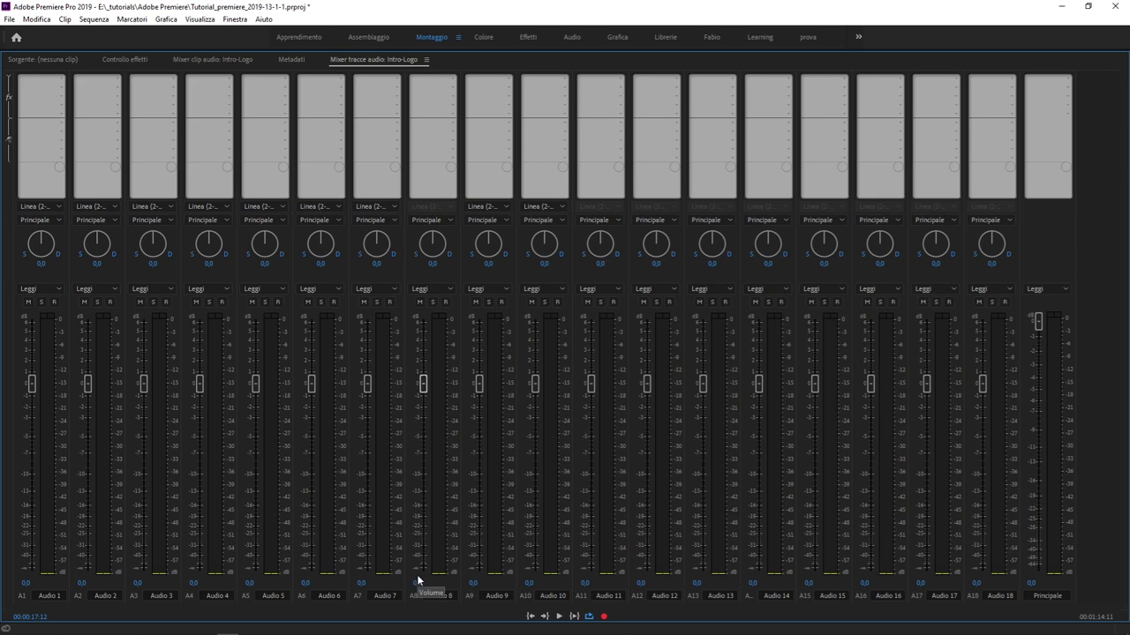
# Step: Restore the workspace, then show the Intro-Logo audio clip mixer and briefly maximize it
pyautogui.press('`')
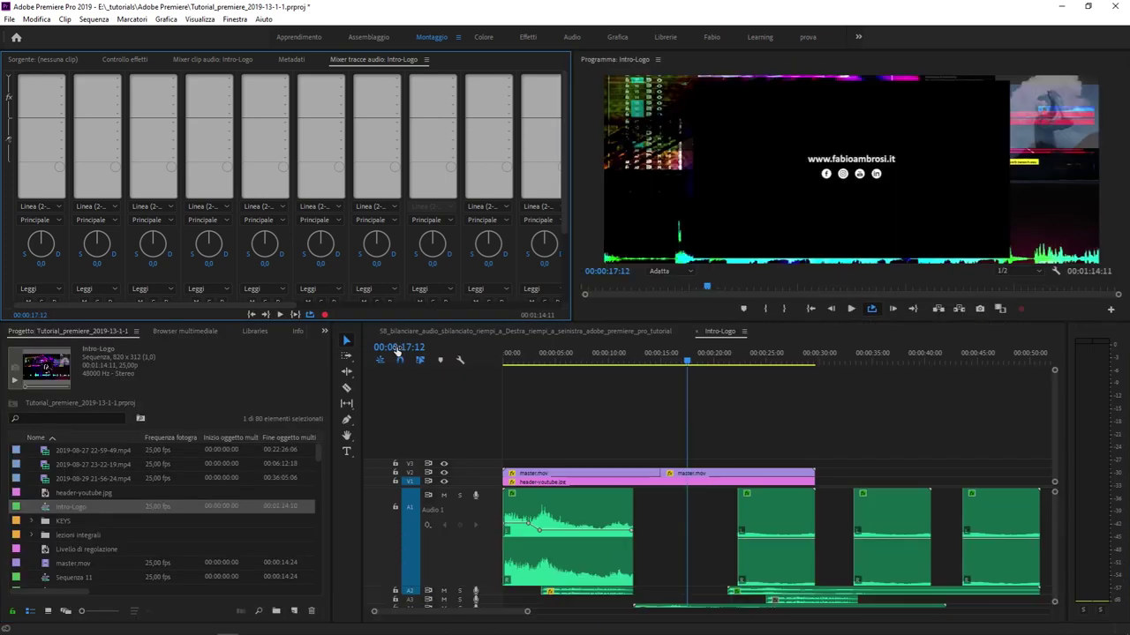
pyautogui.click(219, 62)
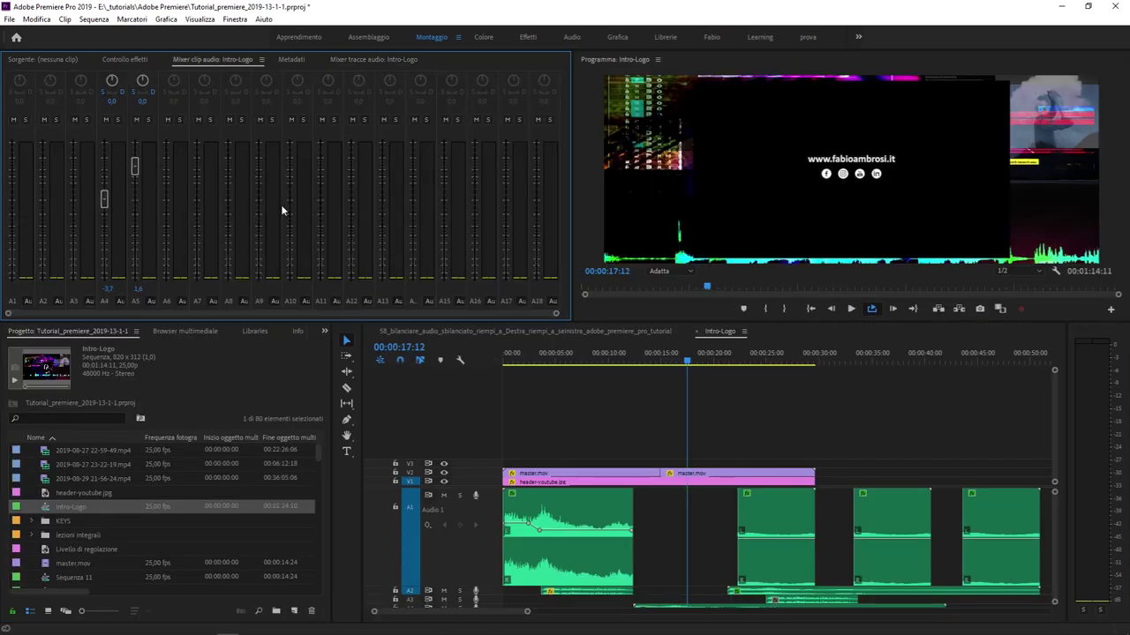
pyautogui.press('`')
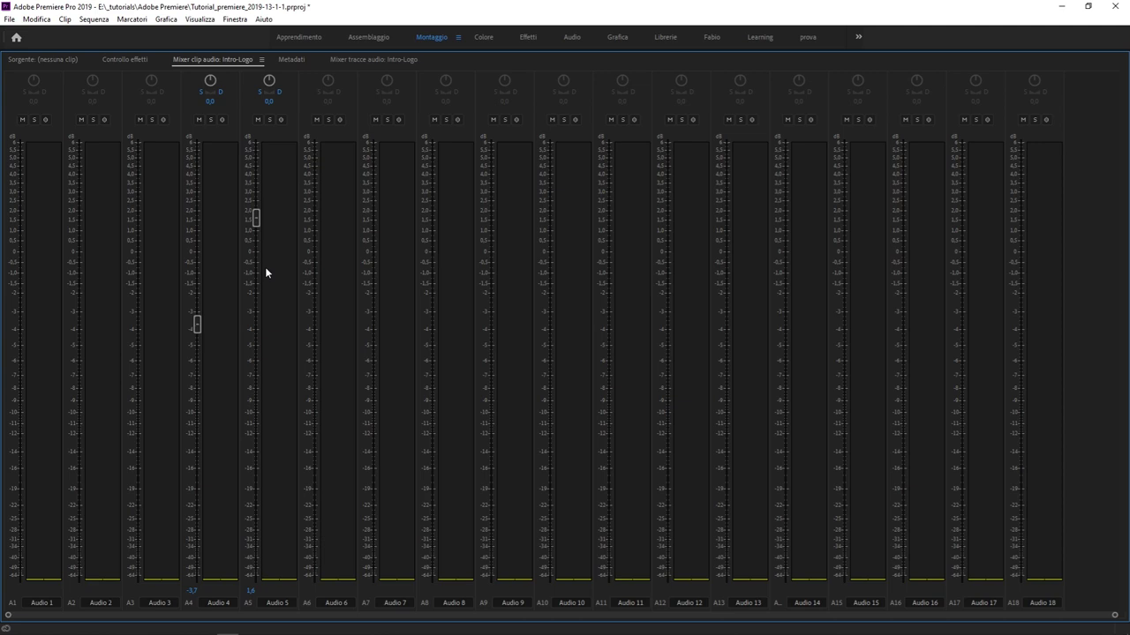
pyautogui.press('`')
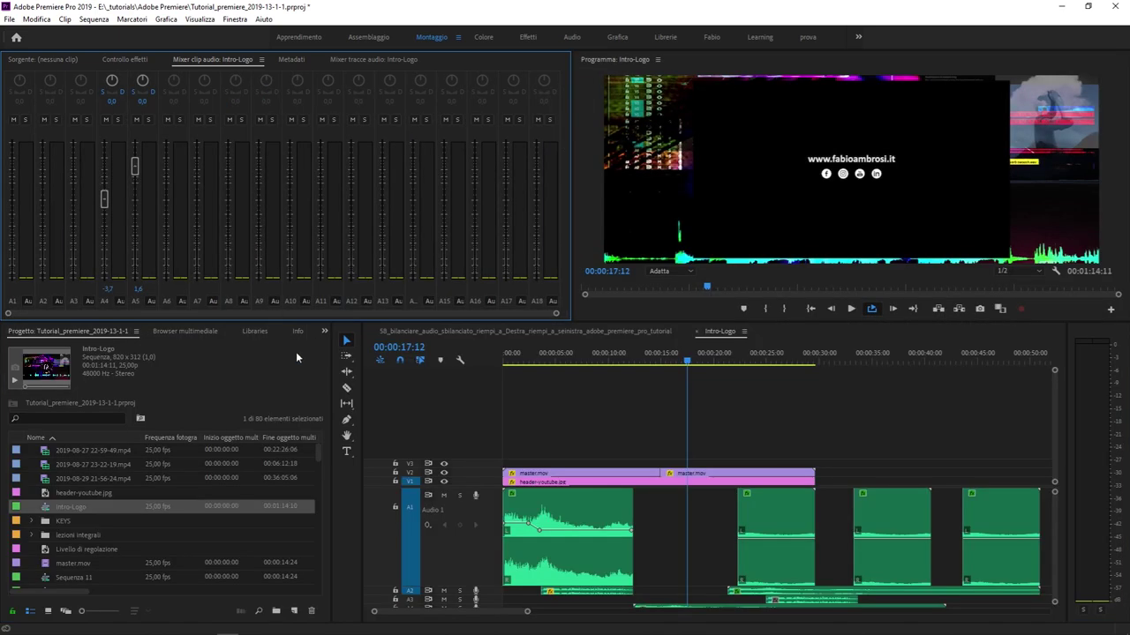
# Step: Open the Effetti panel and select Compressore a banda singola under Effetti audio
pyautogui.click(324, 332)
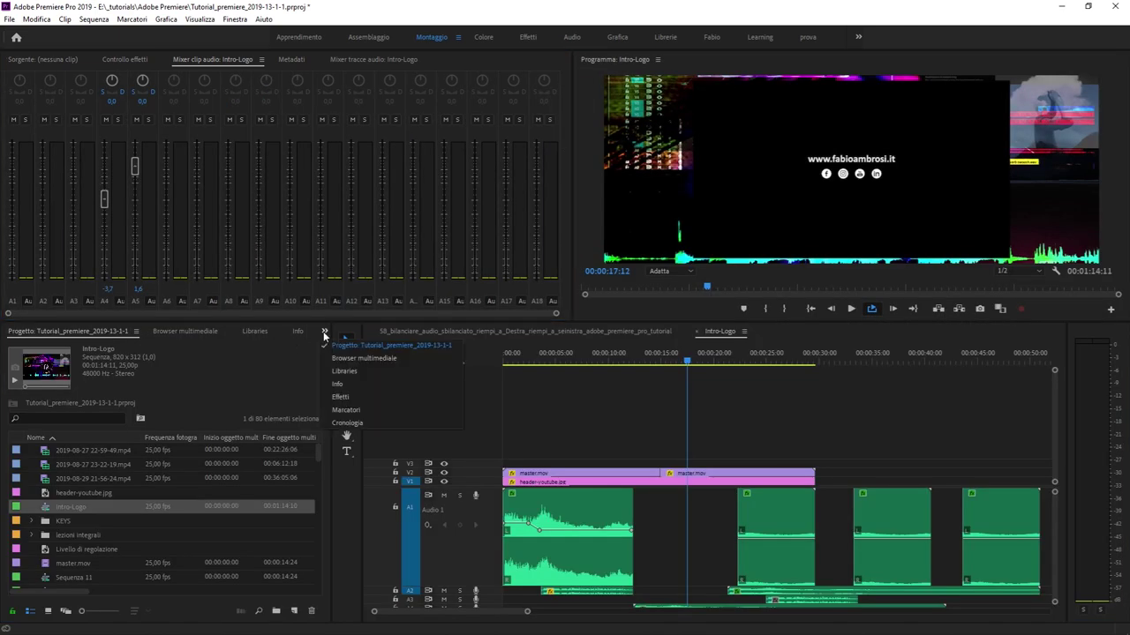
pyautogui.click(387, 398)
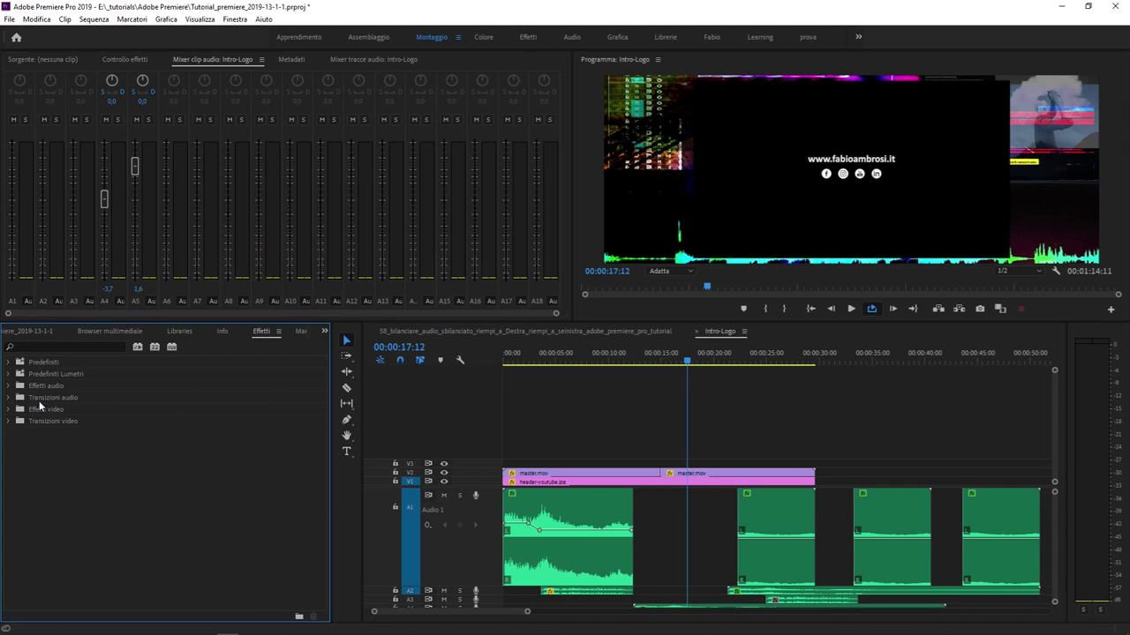
pyautogui.click(9, 387)
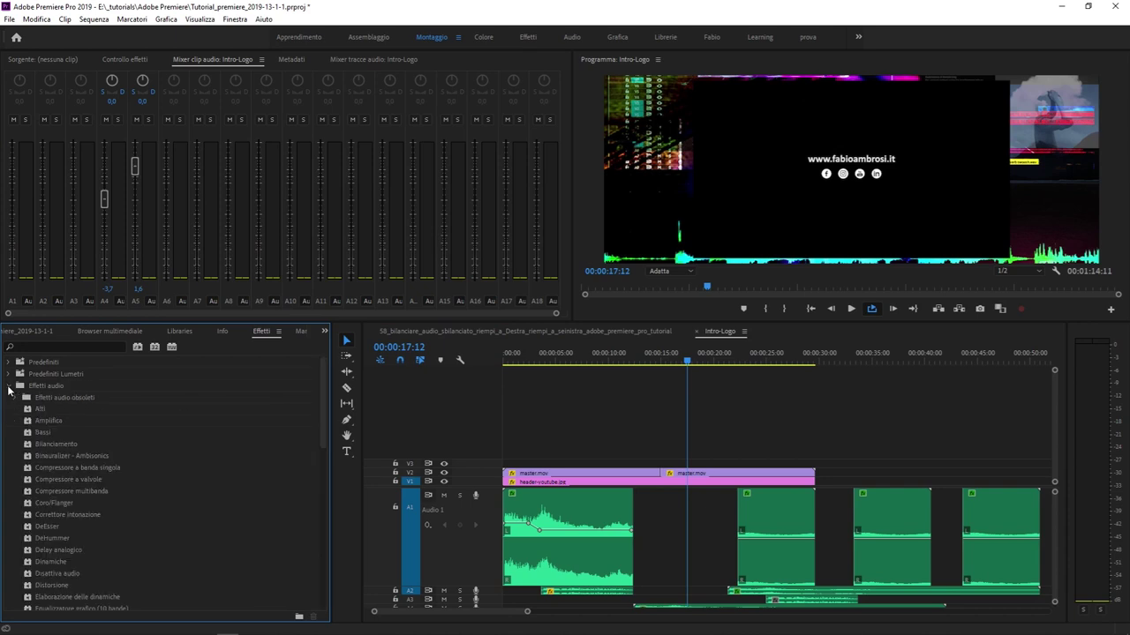
pyautogui.click(69, 470)
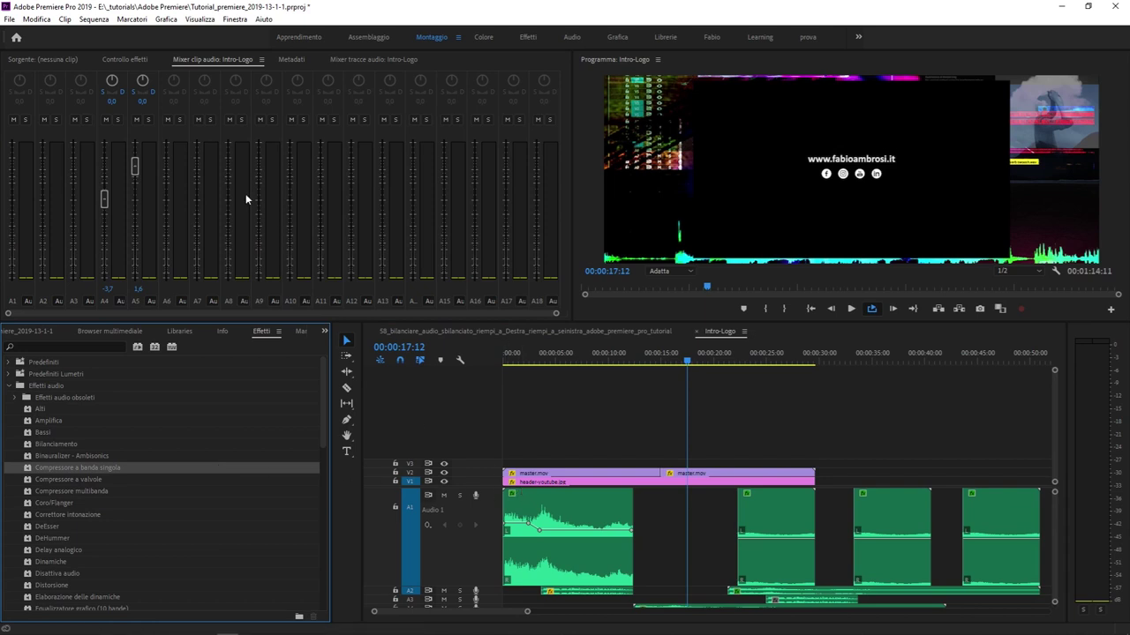
# Step: Toggle Audio 5's mute and solo in the maximized clip mixer, leaving it muted, then show the track mixer
pyautogui.press('`')
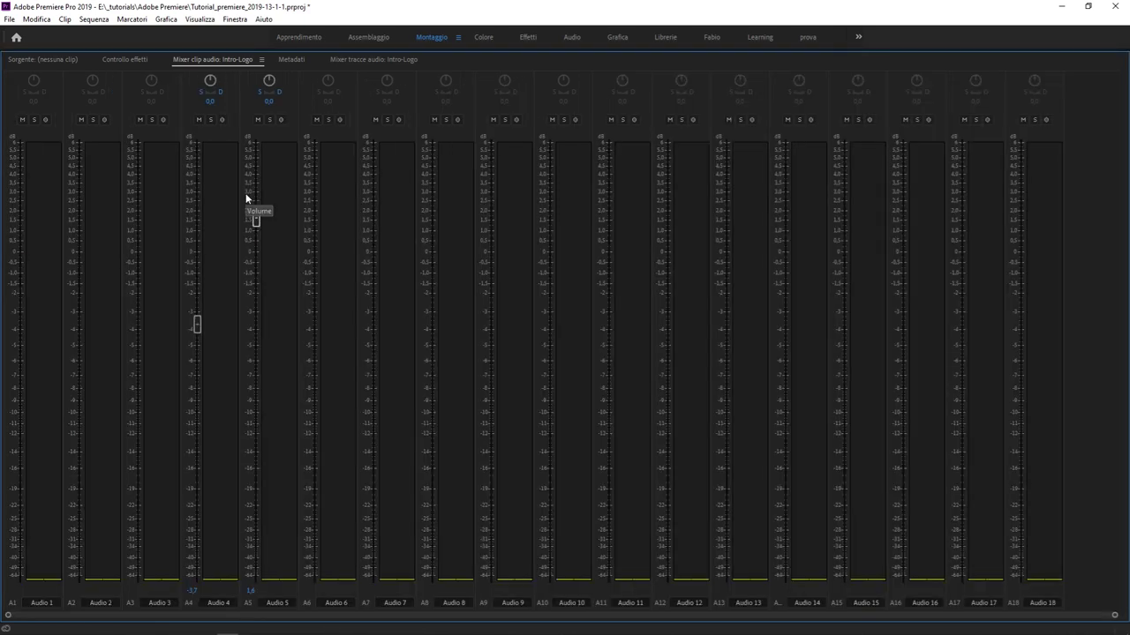
pyautogui.click(257, 119)
pyautogui.click(269, 119)
pyautogui.click(270, 119)
pyautogui.click(257, 119)
pyautogui.click(270, 119)
pyautogui.click(269, 119)
pyautogui.click(257, 119)
pyautogui.press('`')
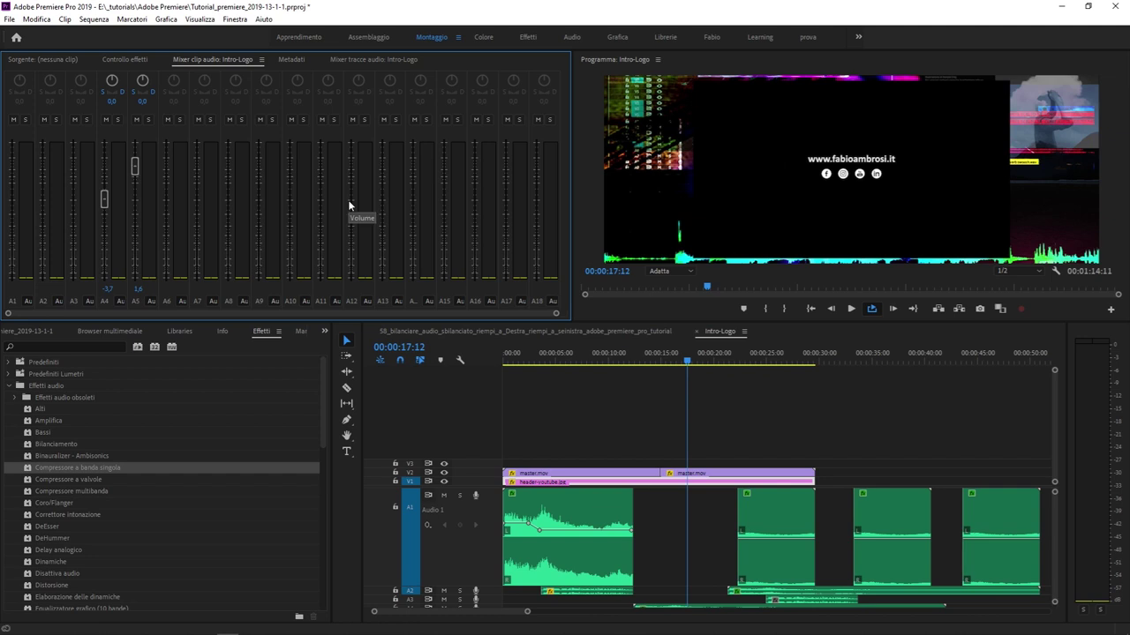
pyautogui.hotkey('shift', '6')
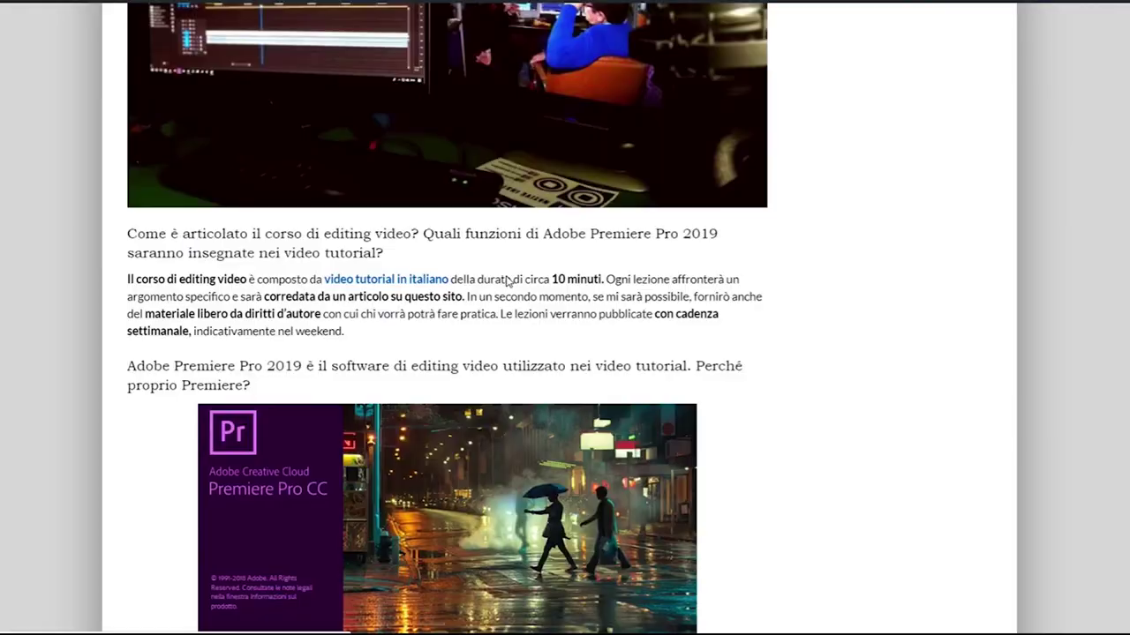
# Step: Scroll through the Premiere course lesson list to lesson 58 and back up to 1 Introduzione
pyautogui.scroll(-5, 507, 280)
pyautogui.scroll(-5, 504, 283)
pyautogui.scroll(-5, 497, 285)
pyautogui.scroll(-3, 465, 287)
pyautogui.scroll(-3, 465, 287)
pyautogui.scroll(-2, 530, 282)
pyautogui.scroll(3, 458, 284)
pyautogui.scroll(2, 455, 285)
pyautogui.scroll(-3, 458, 290)
pyautogui.scroll(-2, 432, 318)
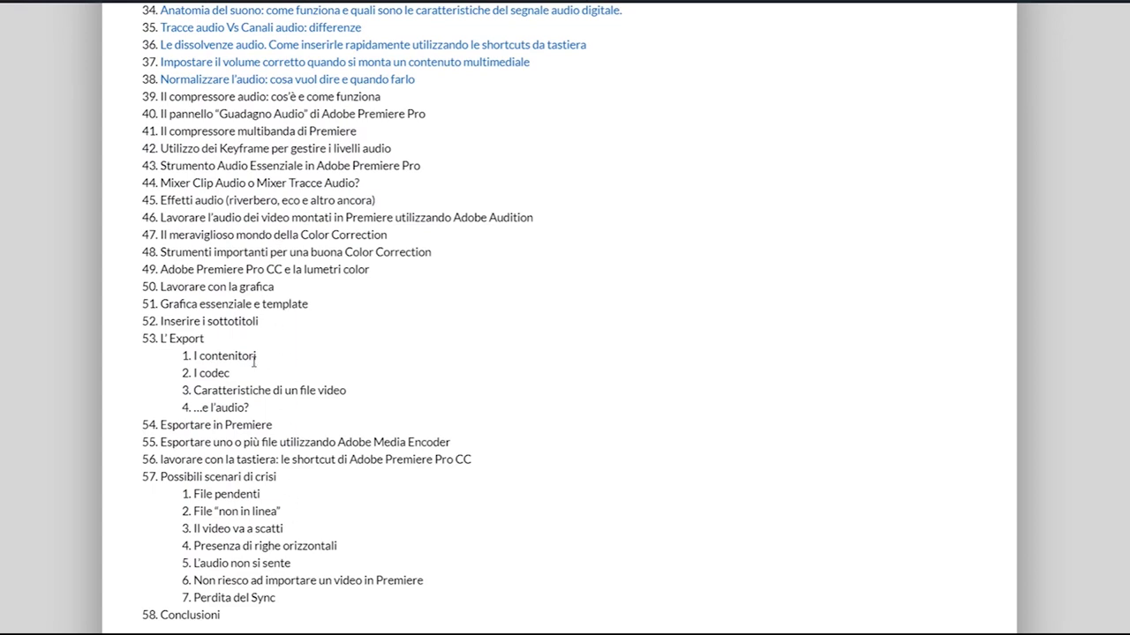
pyautogui.scroll(-1, 240, 529)
pyautogui.scroll(2, 240, 529)
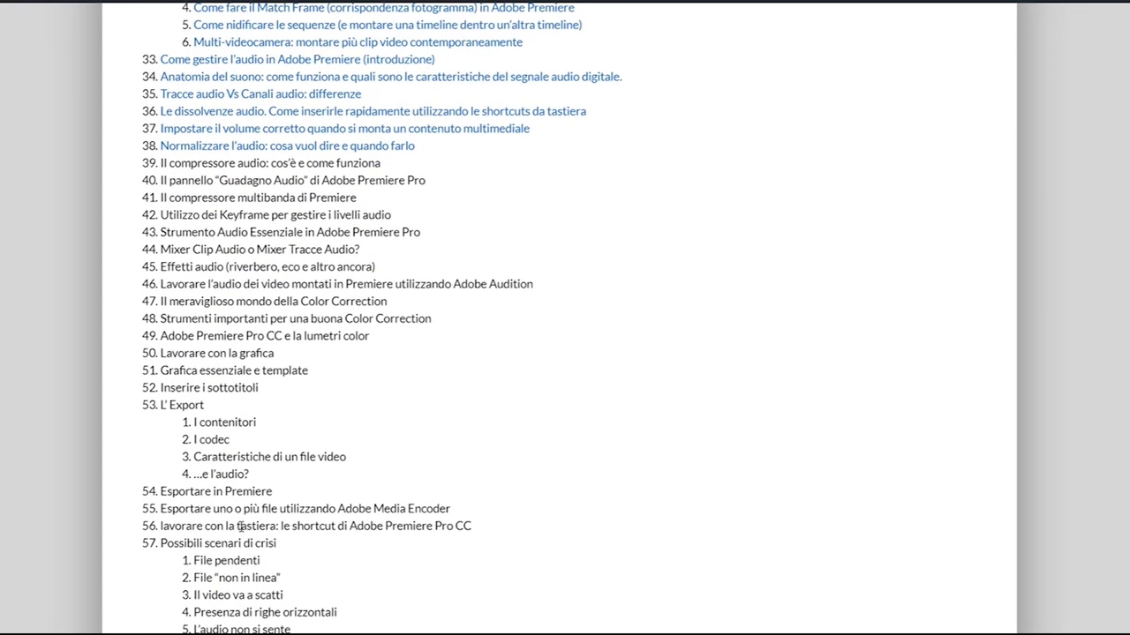
pyautogui.scroll(3, 240, 527)
pyautogui.scroll(3, 240, 527)
pyautogui.scroll(1, 240, 527)
pyautogui.scroll(2, 240, 527)
pyautogui.scroll(2, 240, 527)
pyautogui.scroll(1, 240, 527)
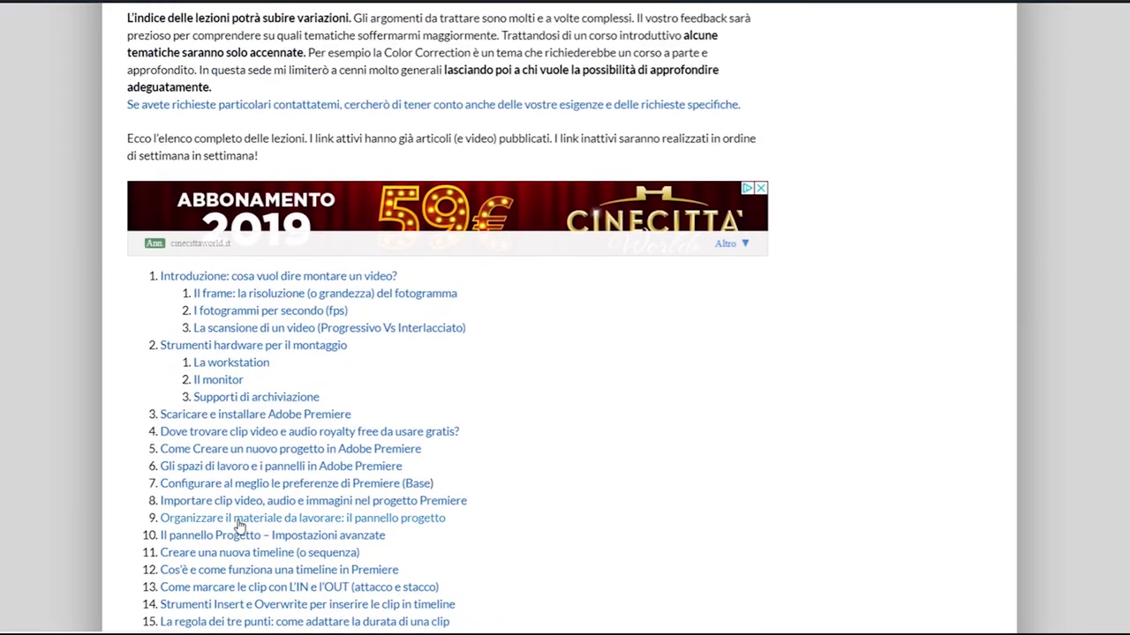